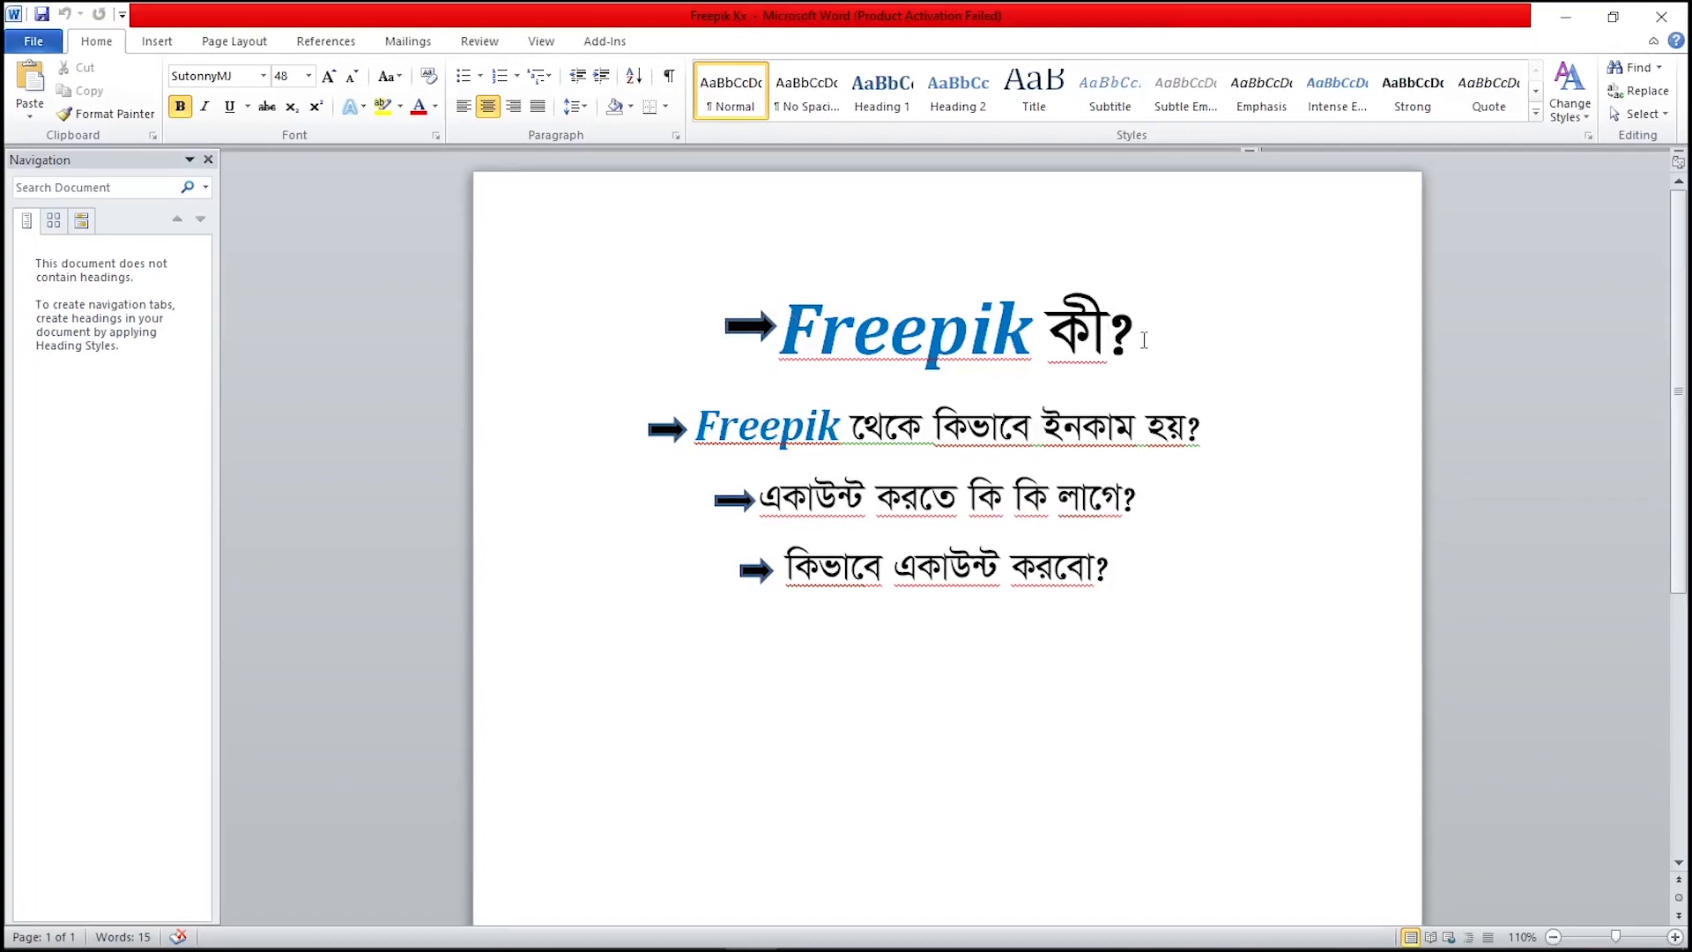
- Highlight each of the four Freepik questions in the Word outline
left_click_drag(781, 333, 1158, 358)
left_click_drag(695, 426, 1137, 458)
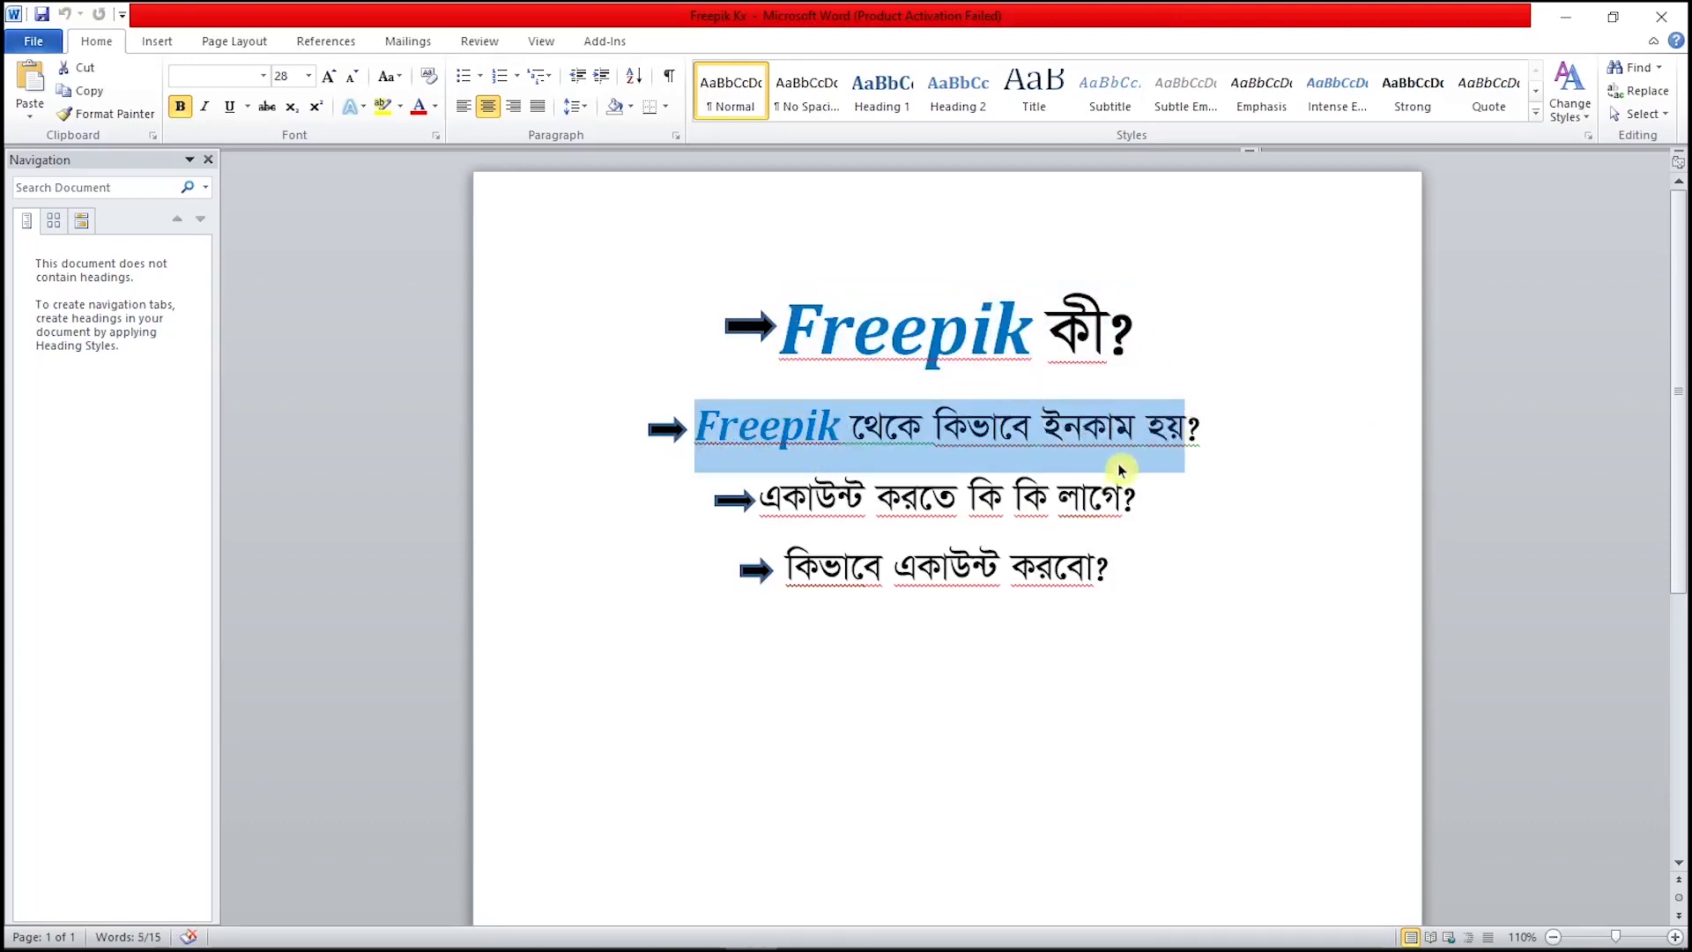
left_click_drag(761, 501, 1144, 506)
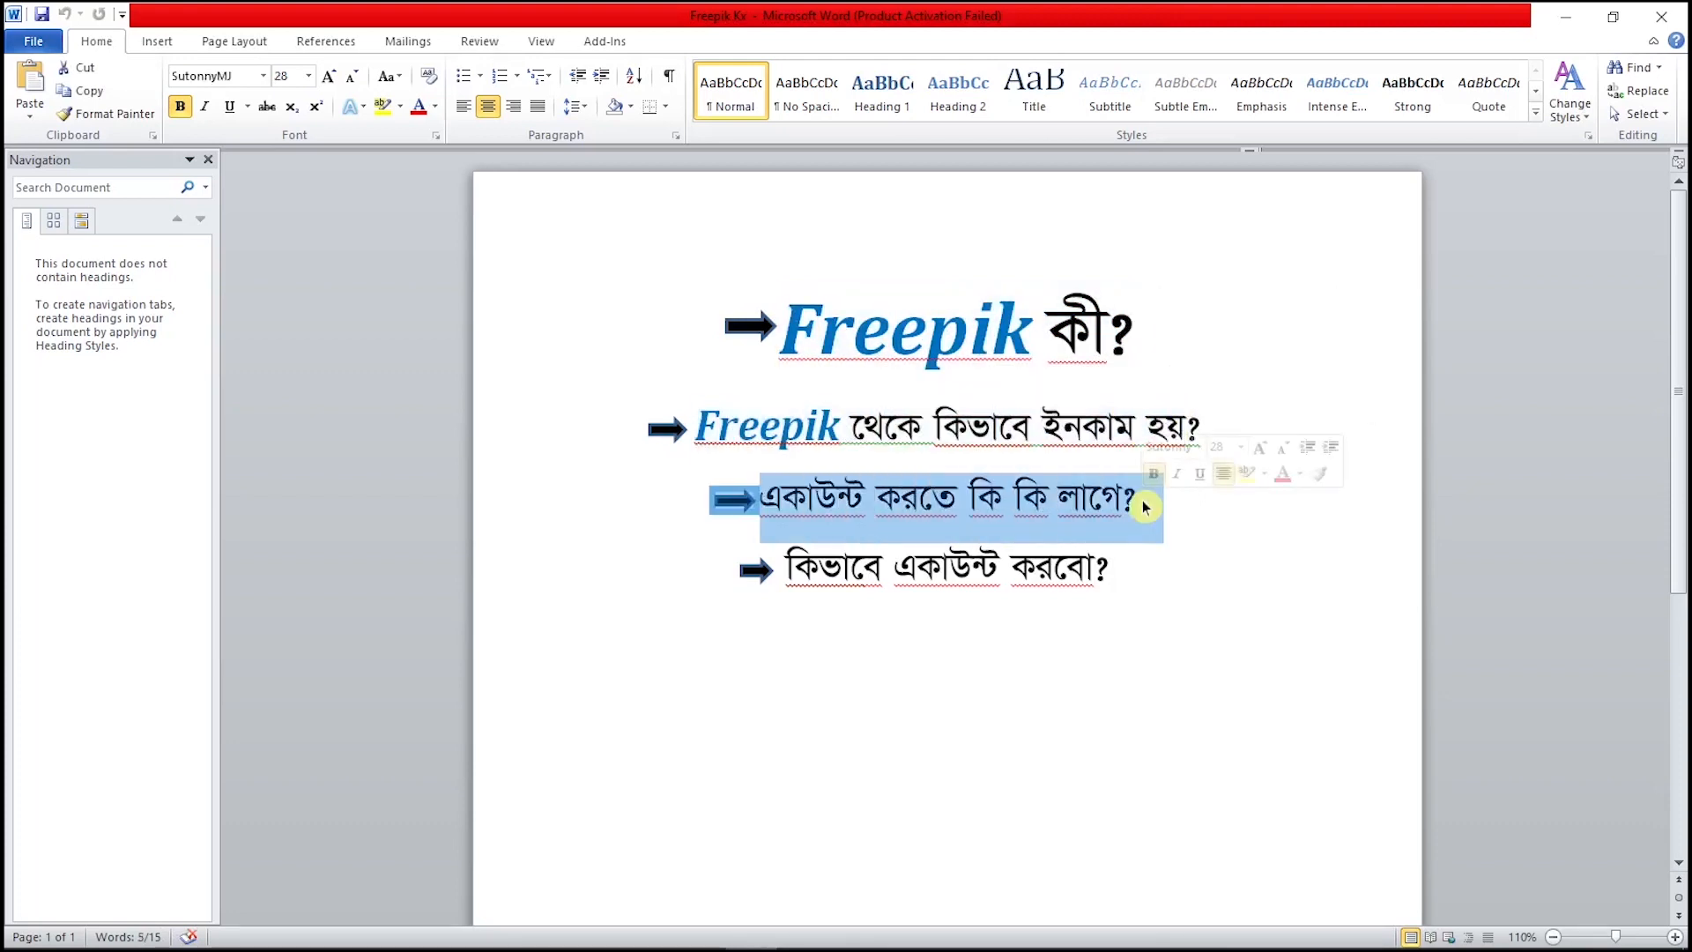
left_click_drag(787, 568, 1093, 577)
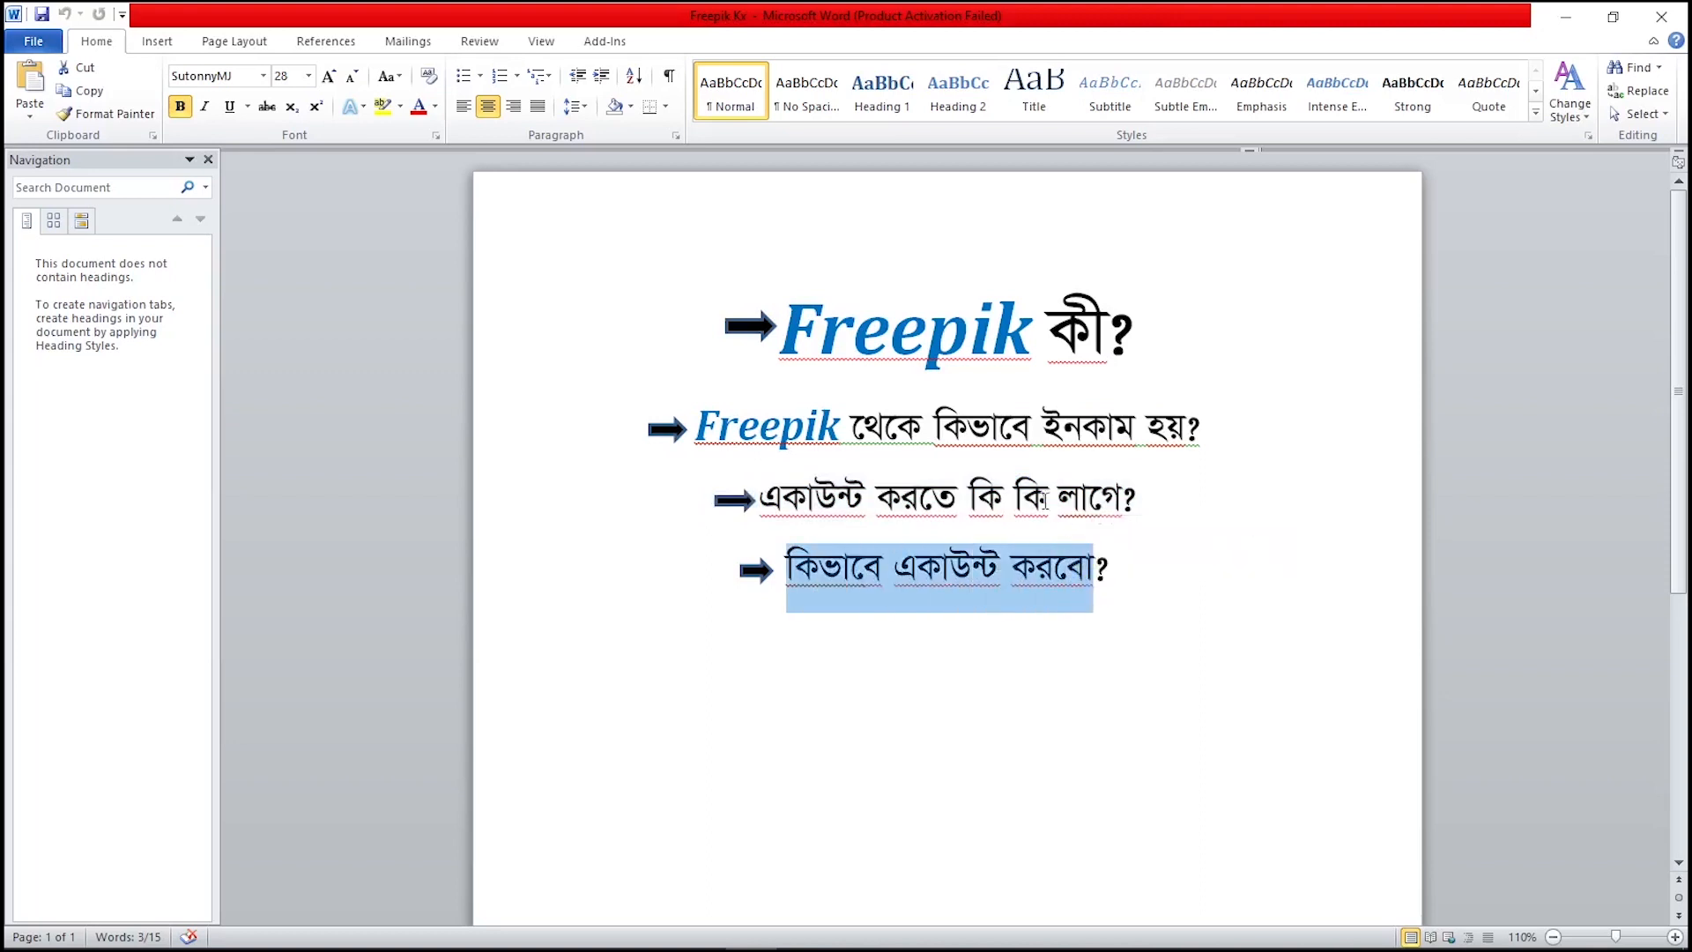
- Reselect the Freepik title question, then bring the freepik.com page in Chrome to the front
left_click_drag(779, 334, 1138, 344)
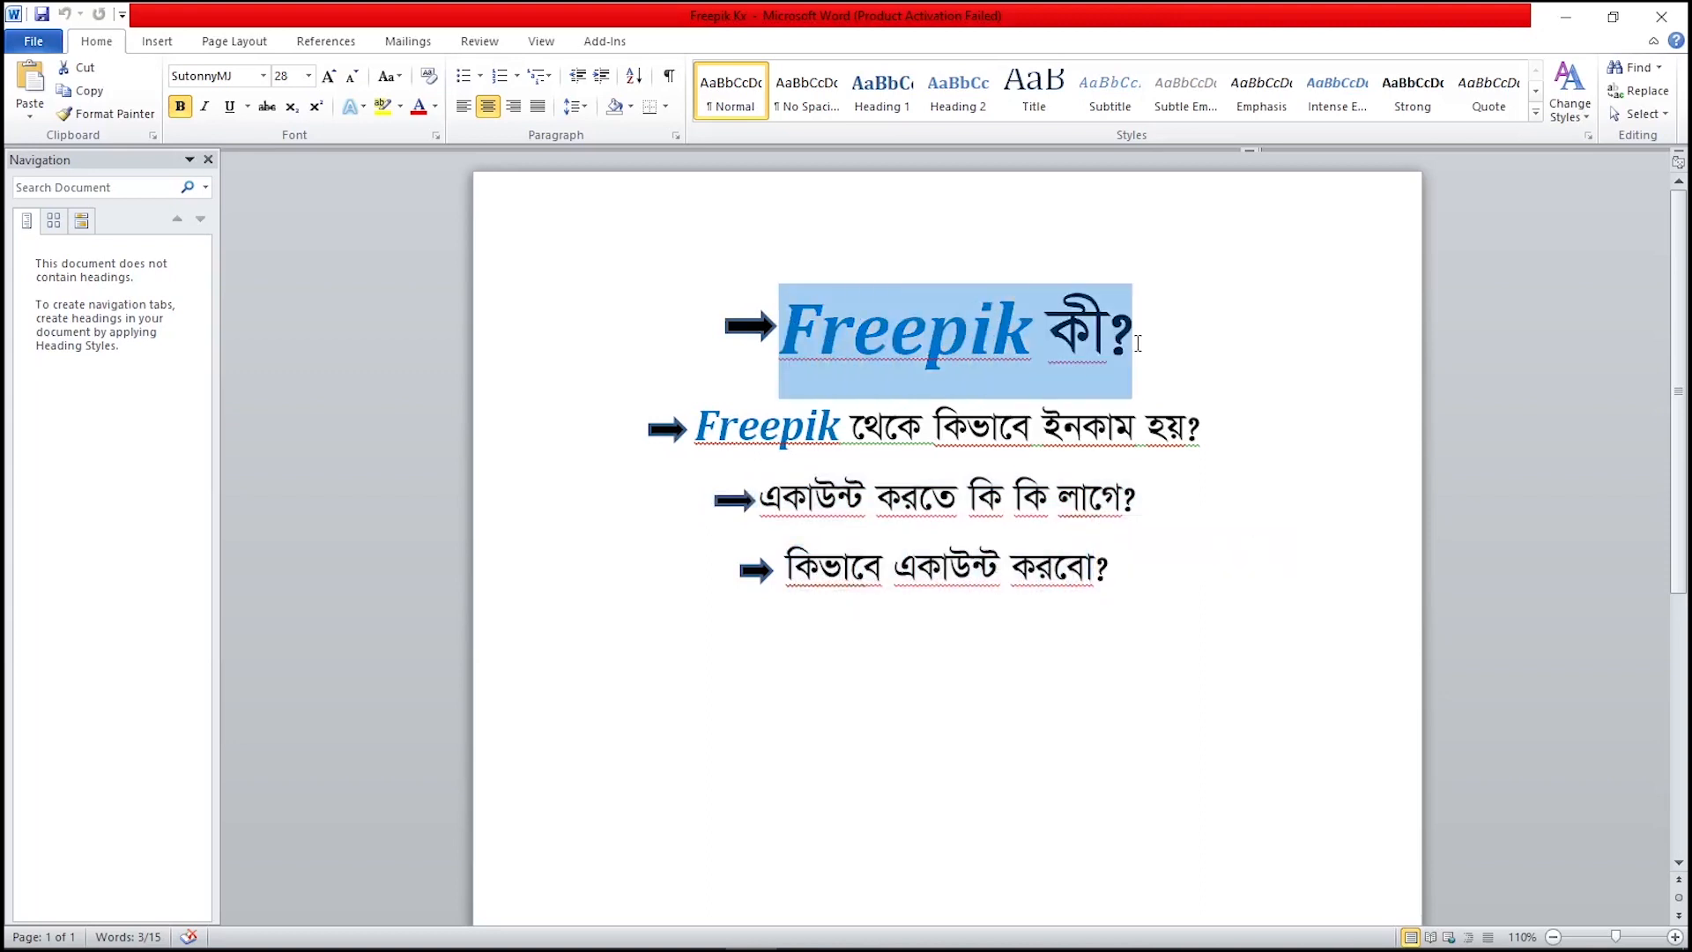
mouse_move(805, 946)
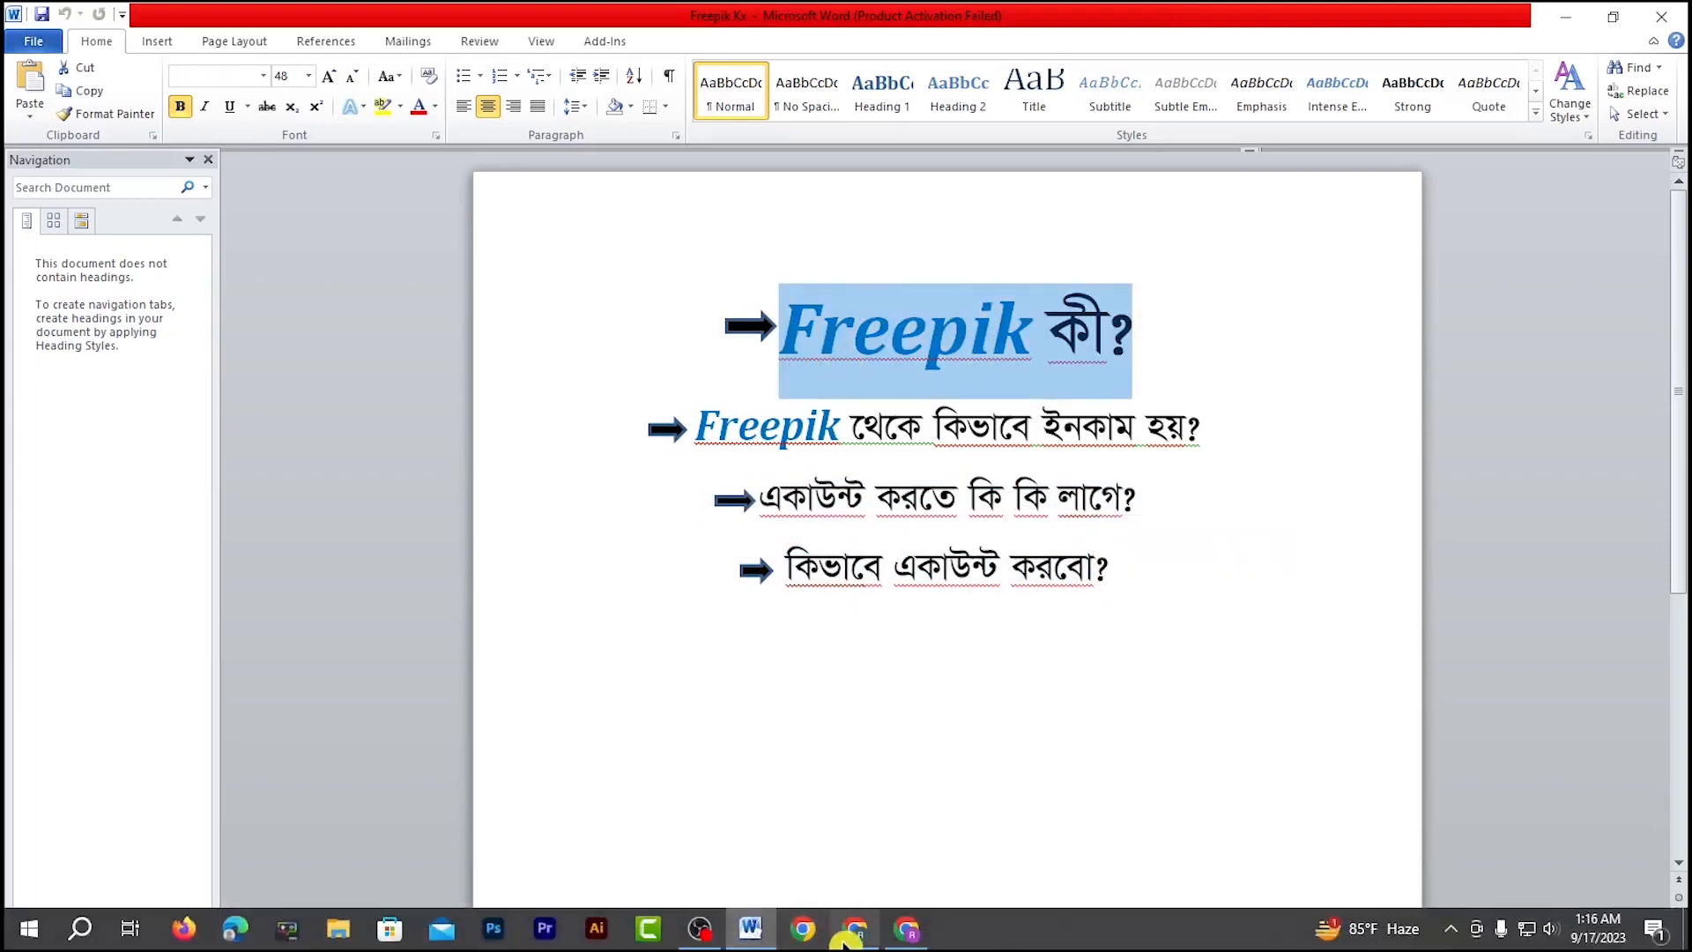
left_click(847, 936)
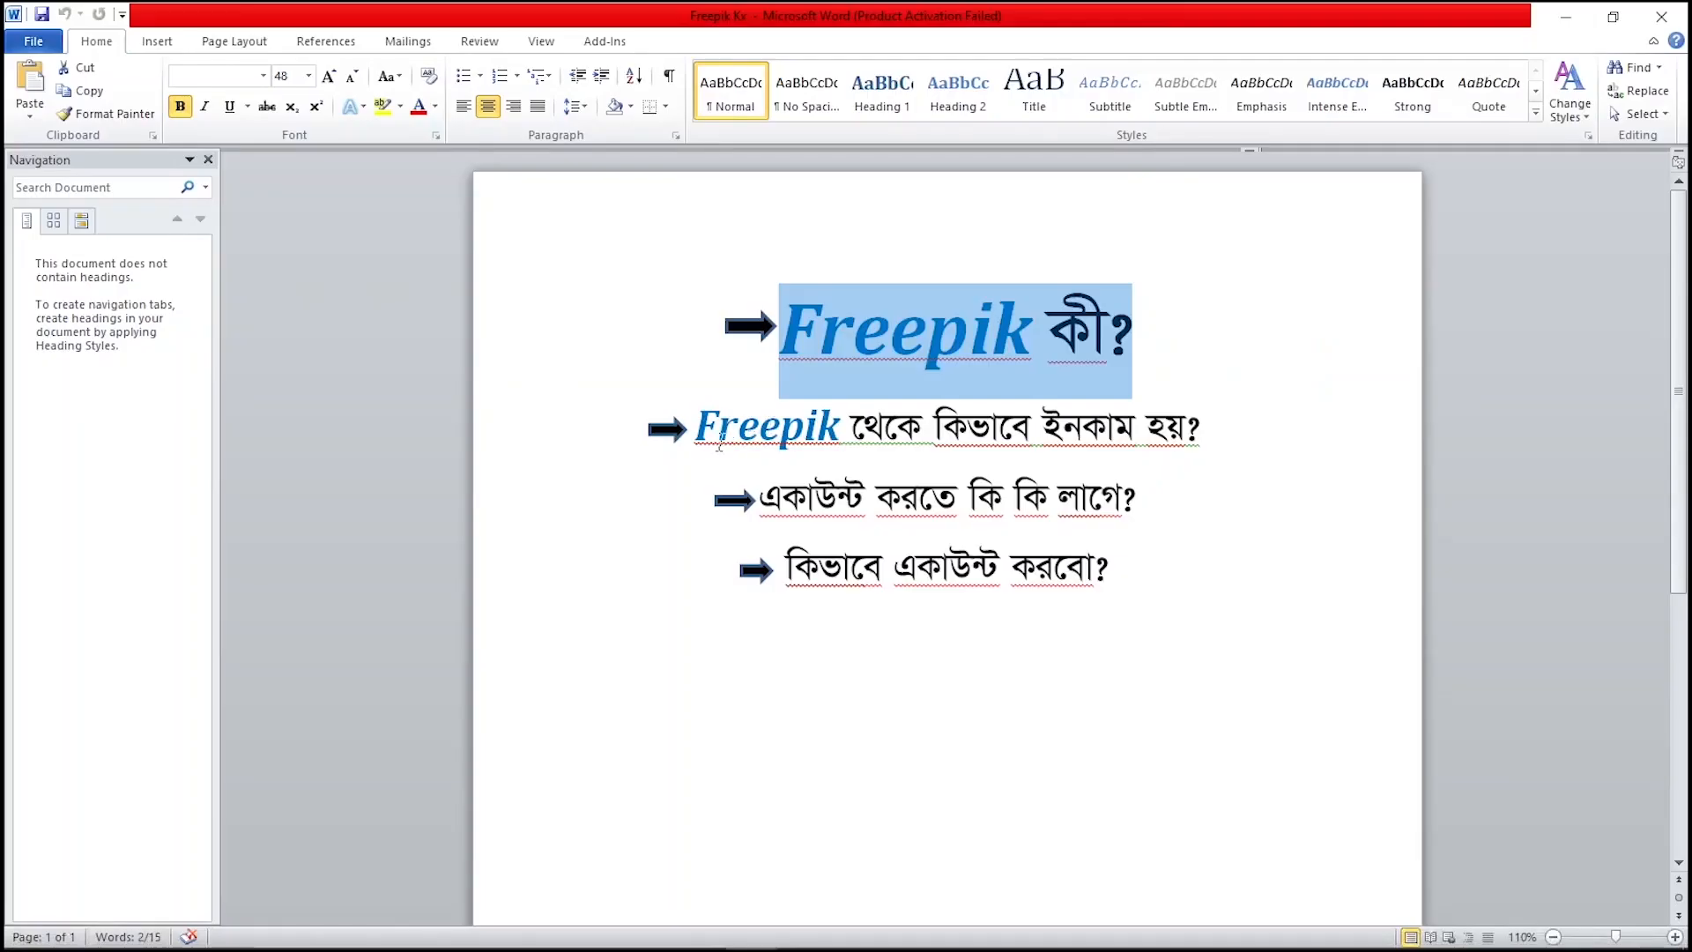
- Highlight the question about earning from Freepik in the Word outline
left_click_drag(696, 427, 1227, 441)
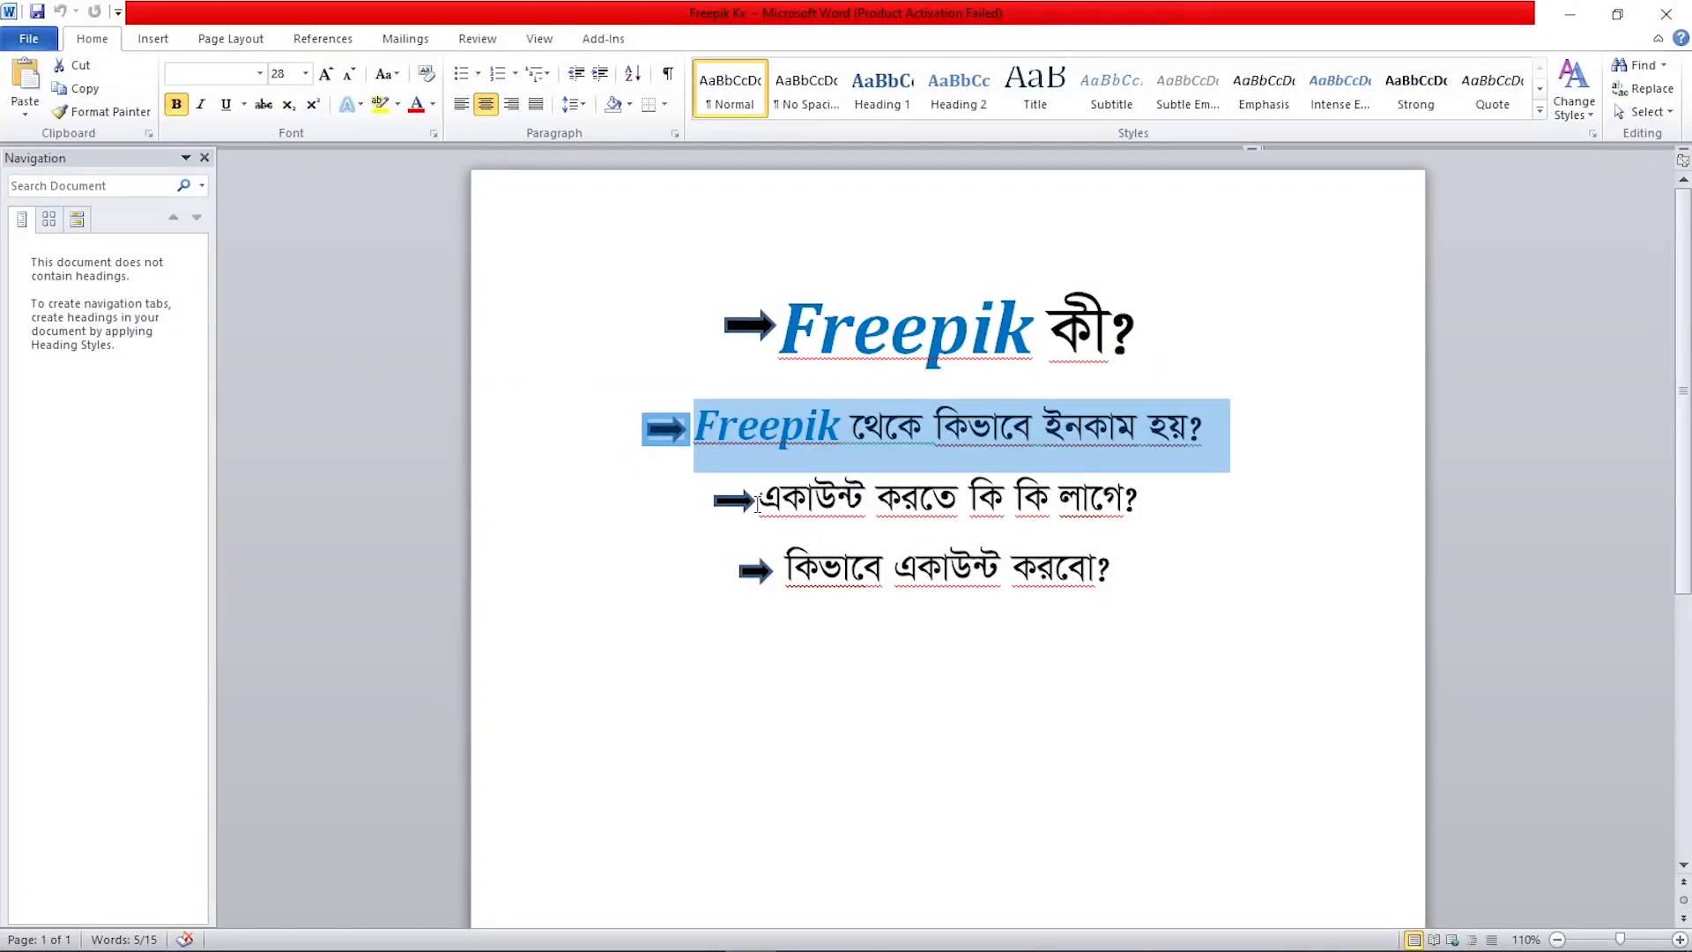
- Highlight the account-requirements and account-creation questions, then return to freepik.com in Chrome
left_click_drag(758, 504, 1152, 505)
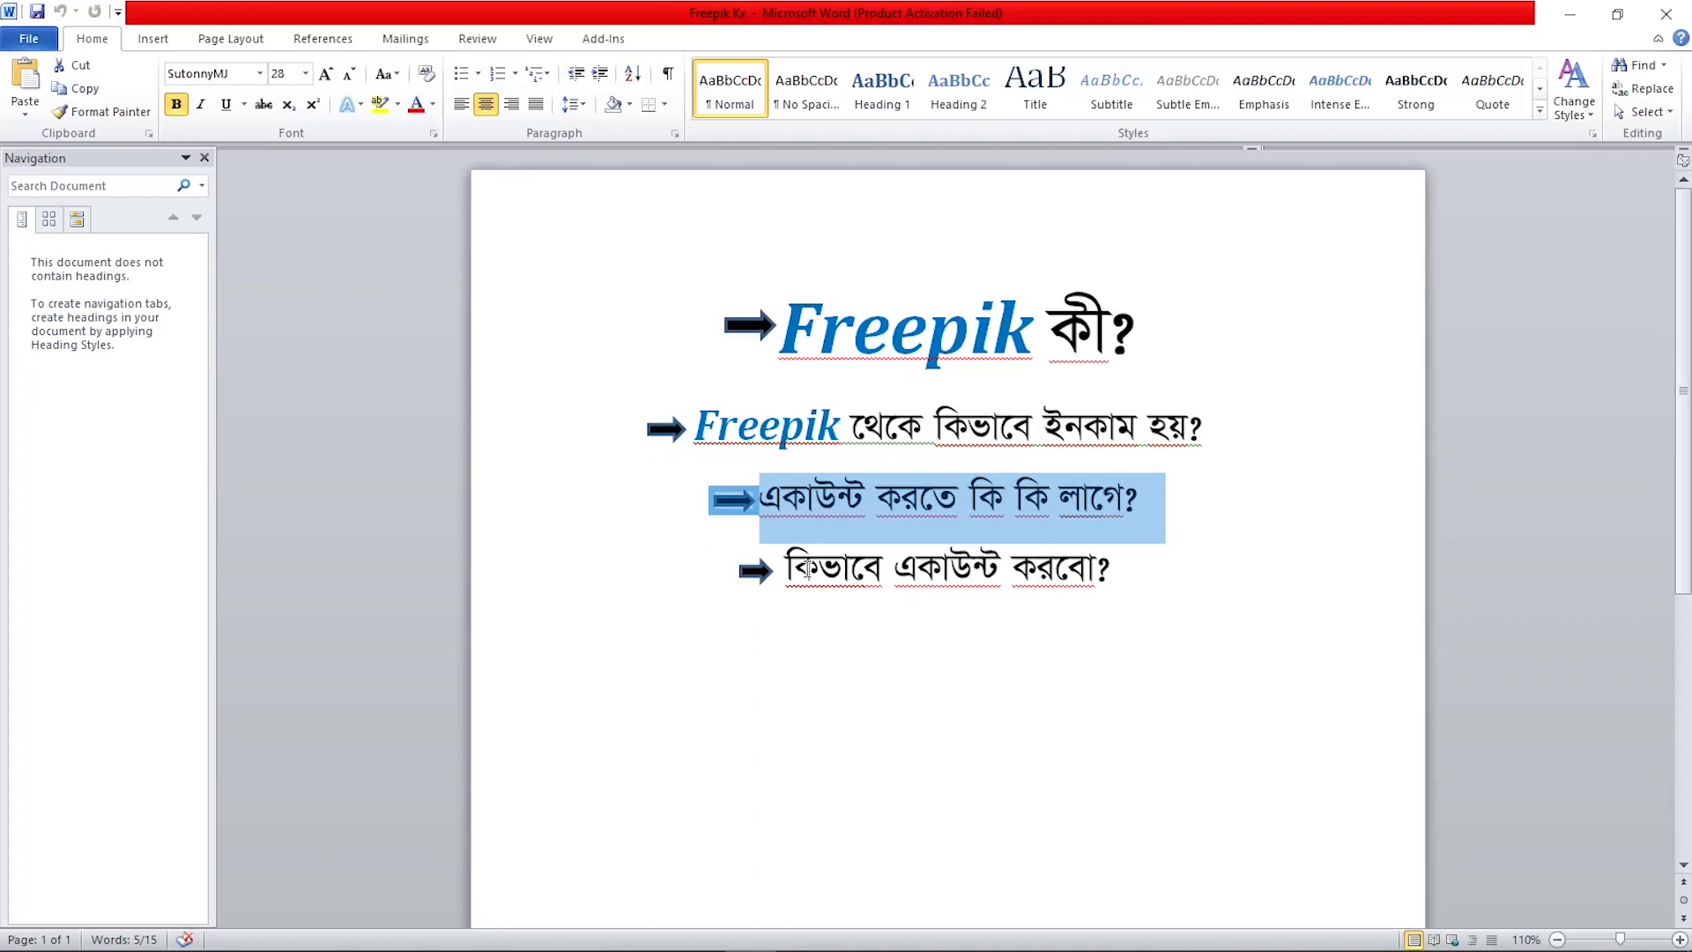
left_click_drag(790, 567, 1003, 633)
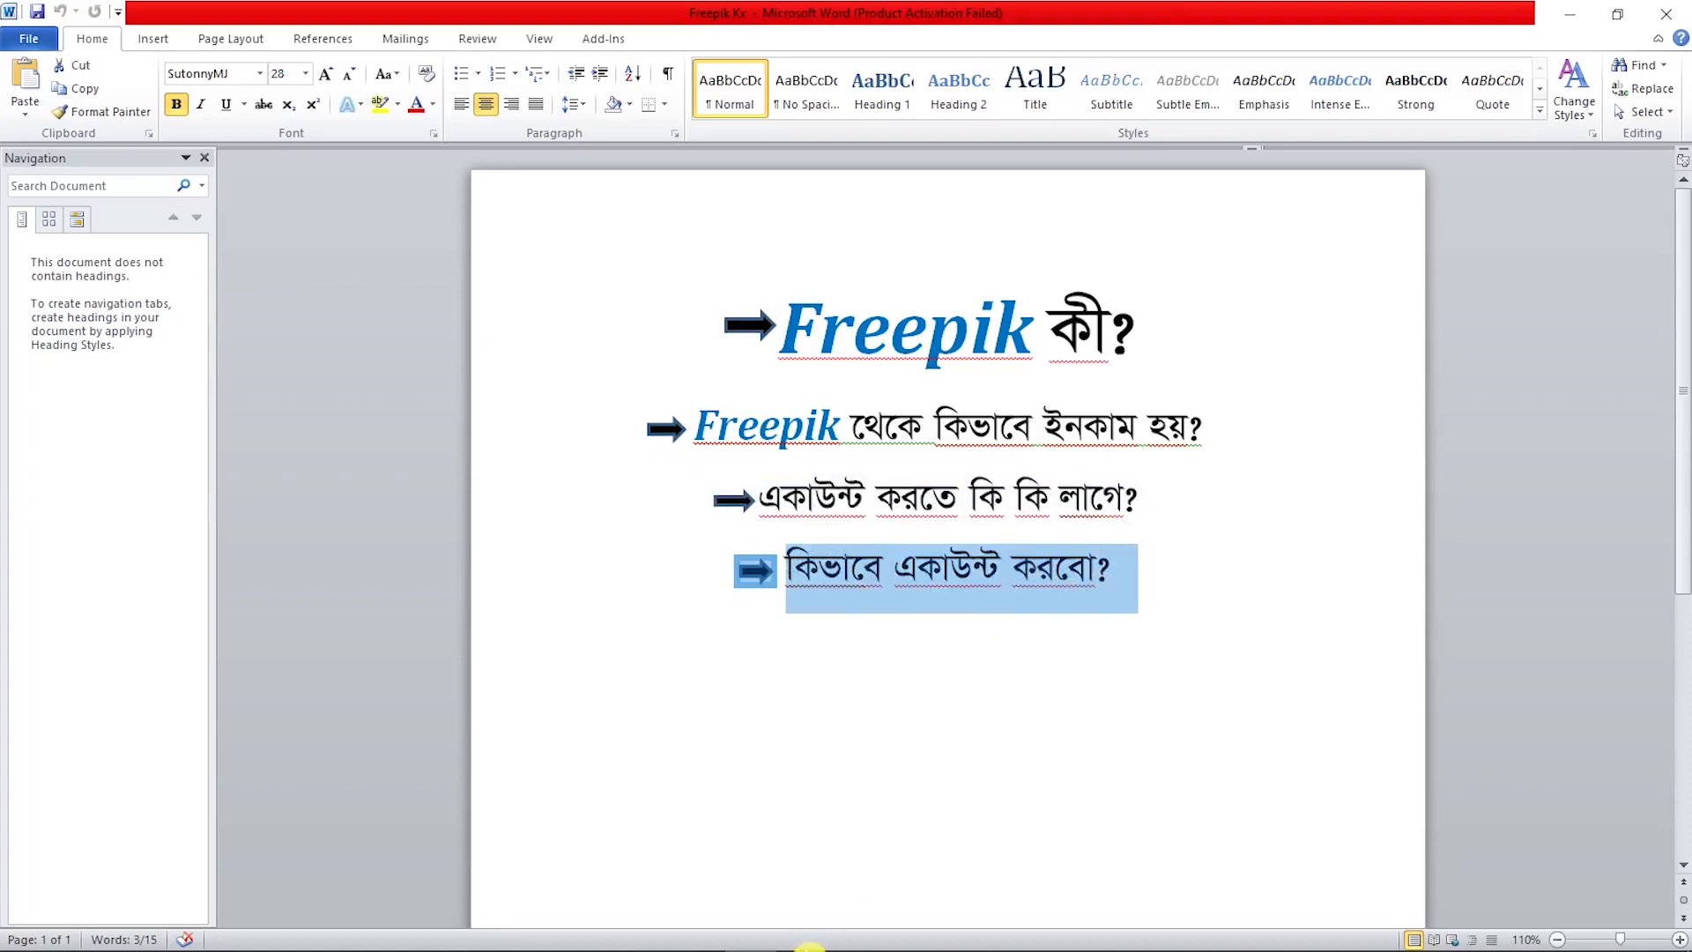
left_click(856, 937)
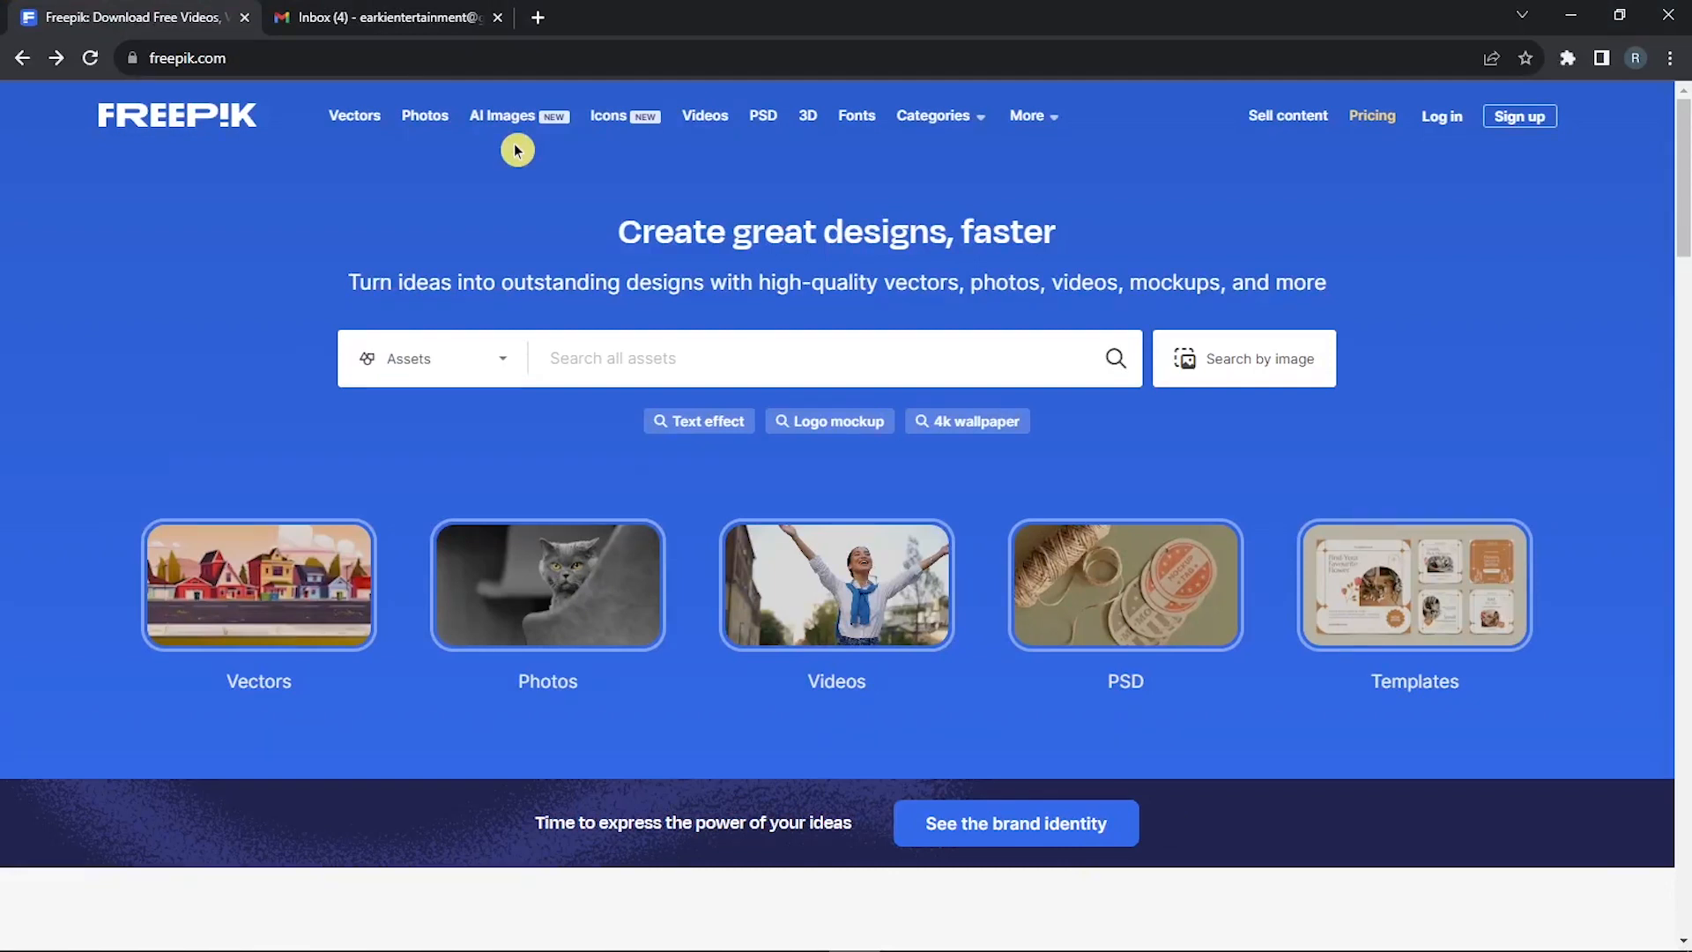
- Search Google for 'freepik contributor sine up' in a new tab
left_click(374, 58)
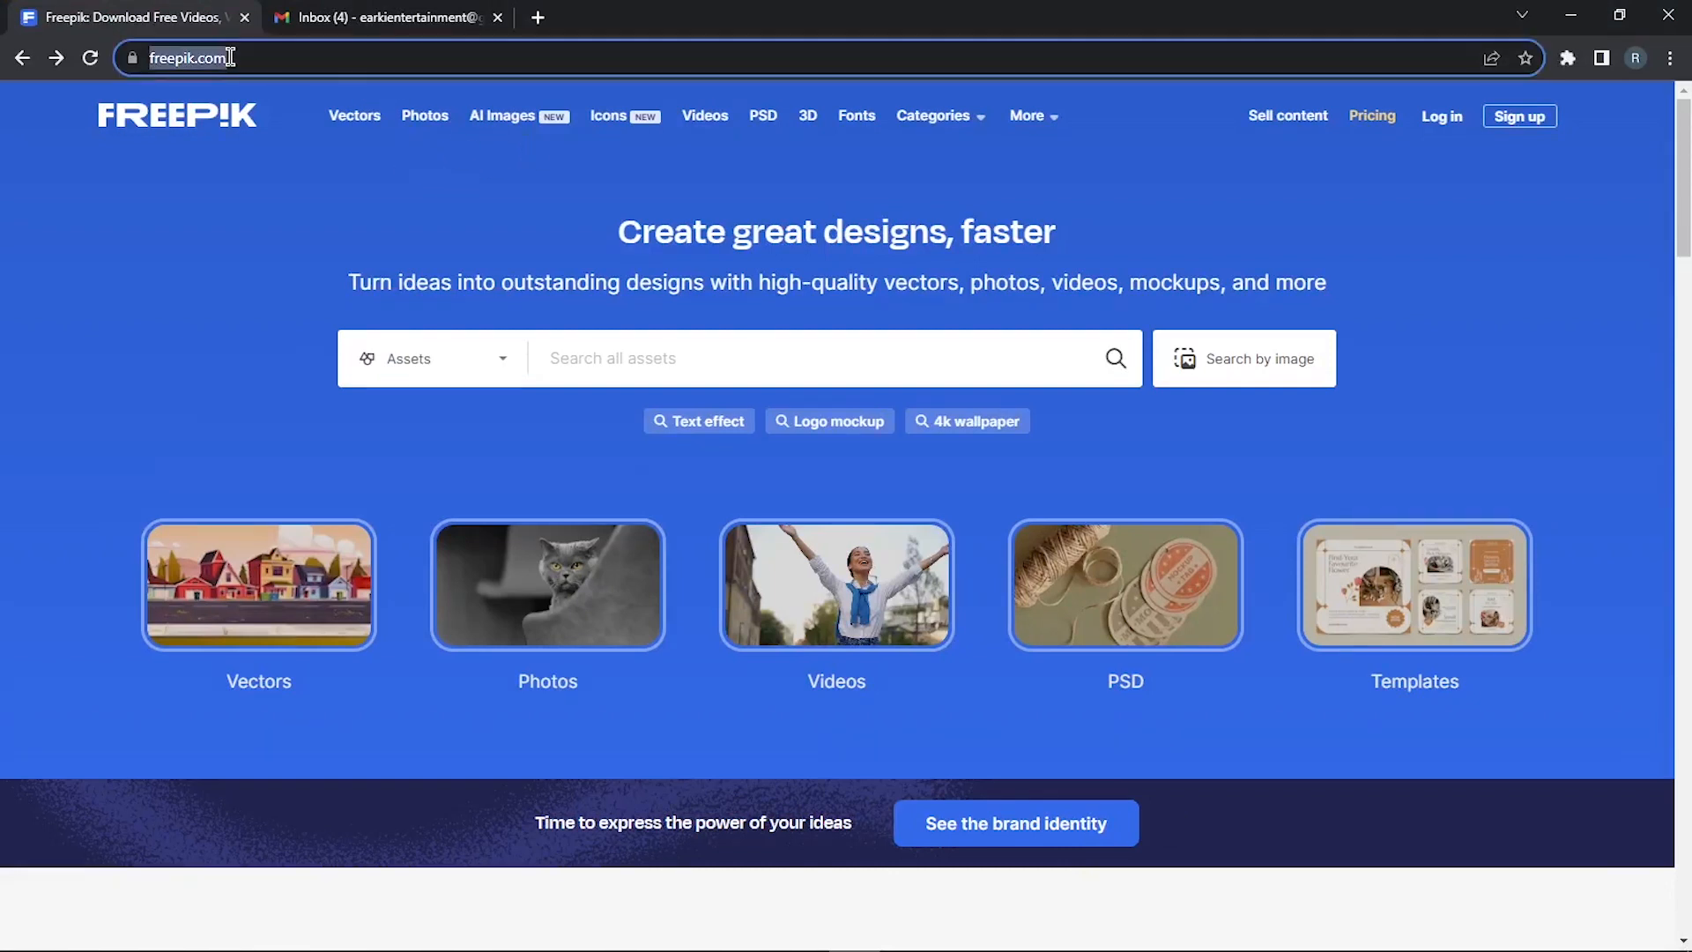
left_click(539, 20)
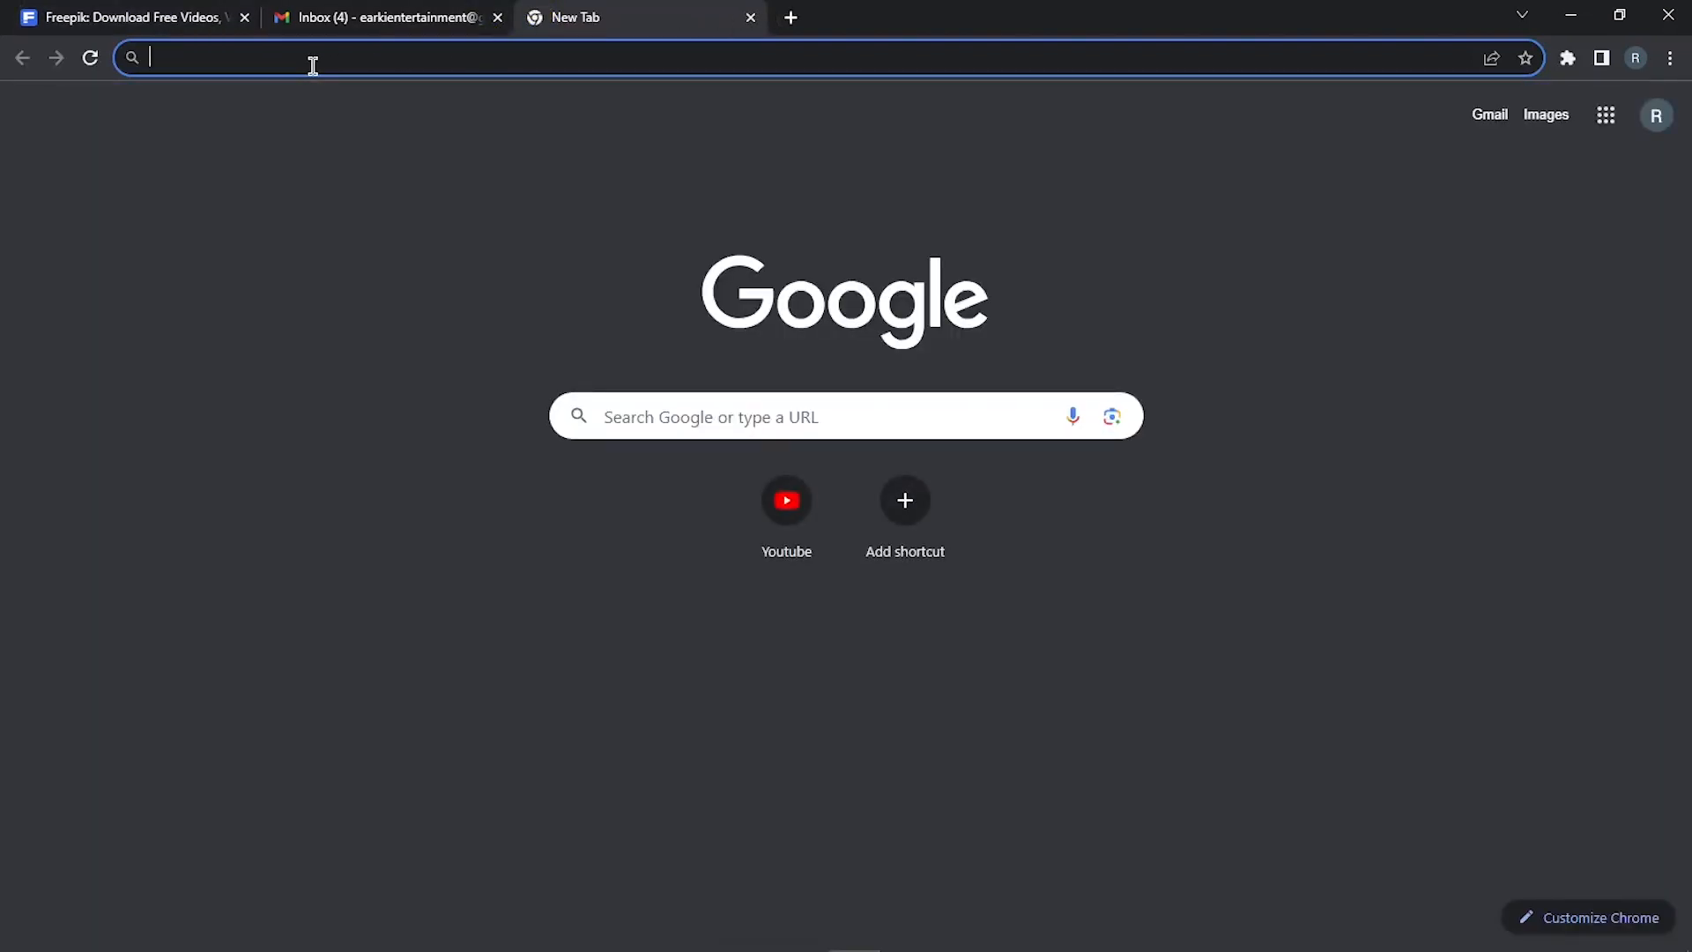
type("fr")
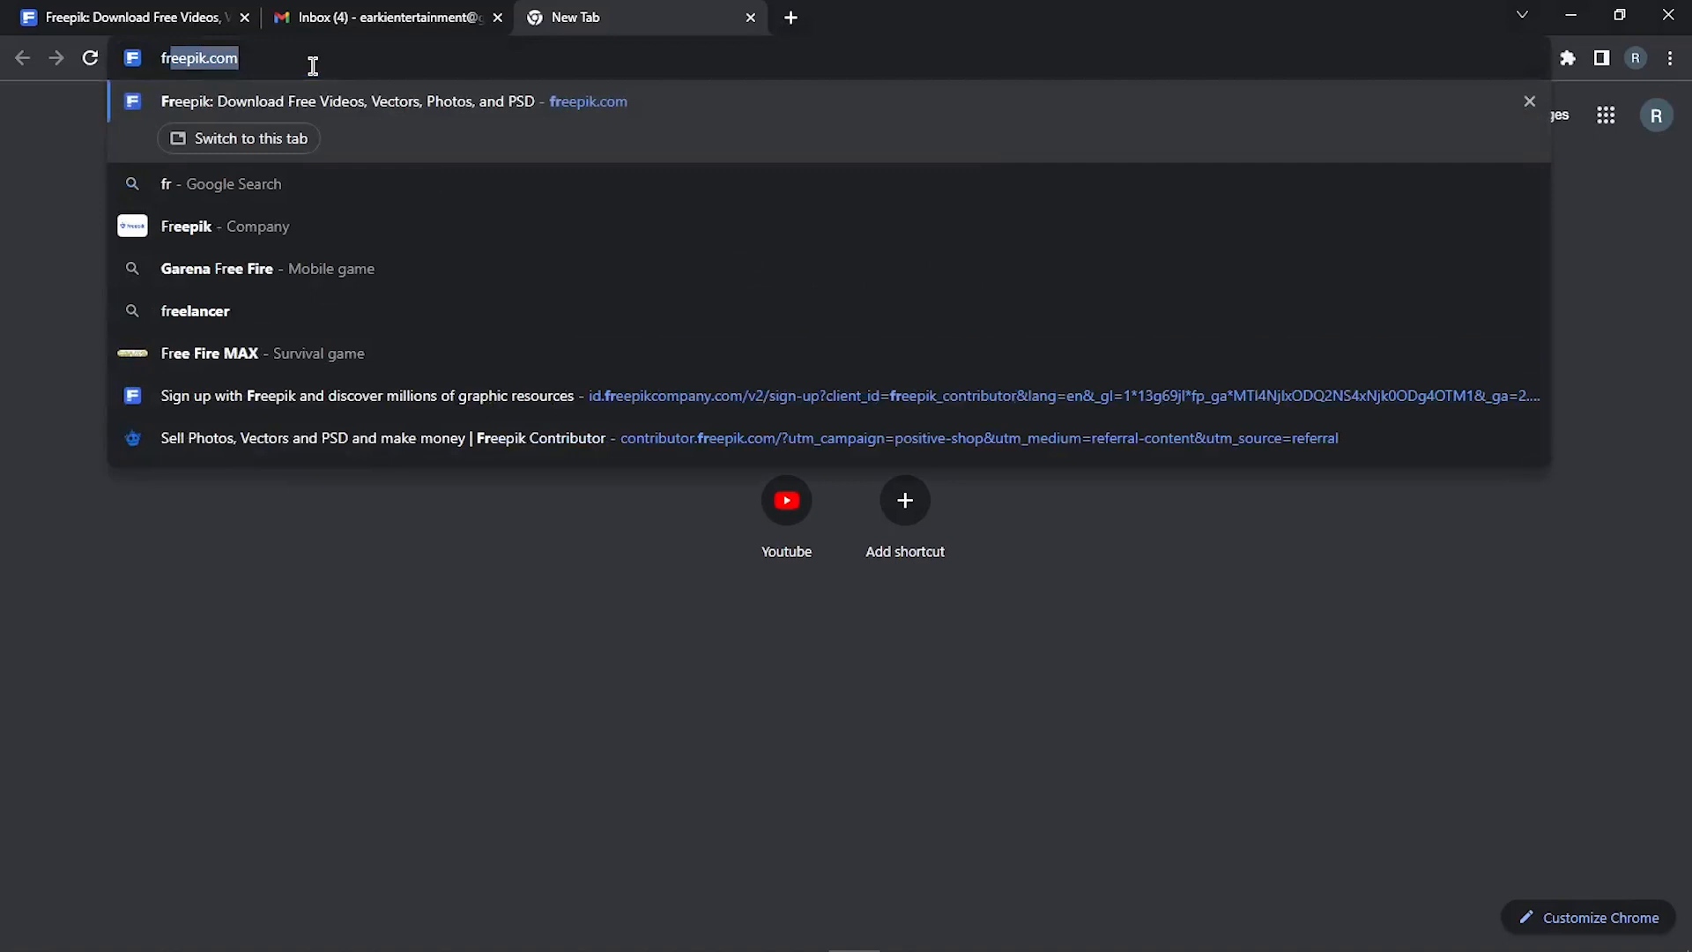
type("eepi")
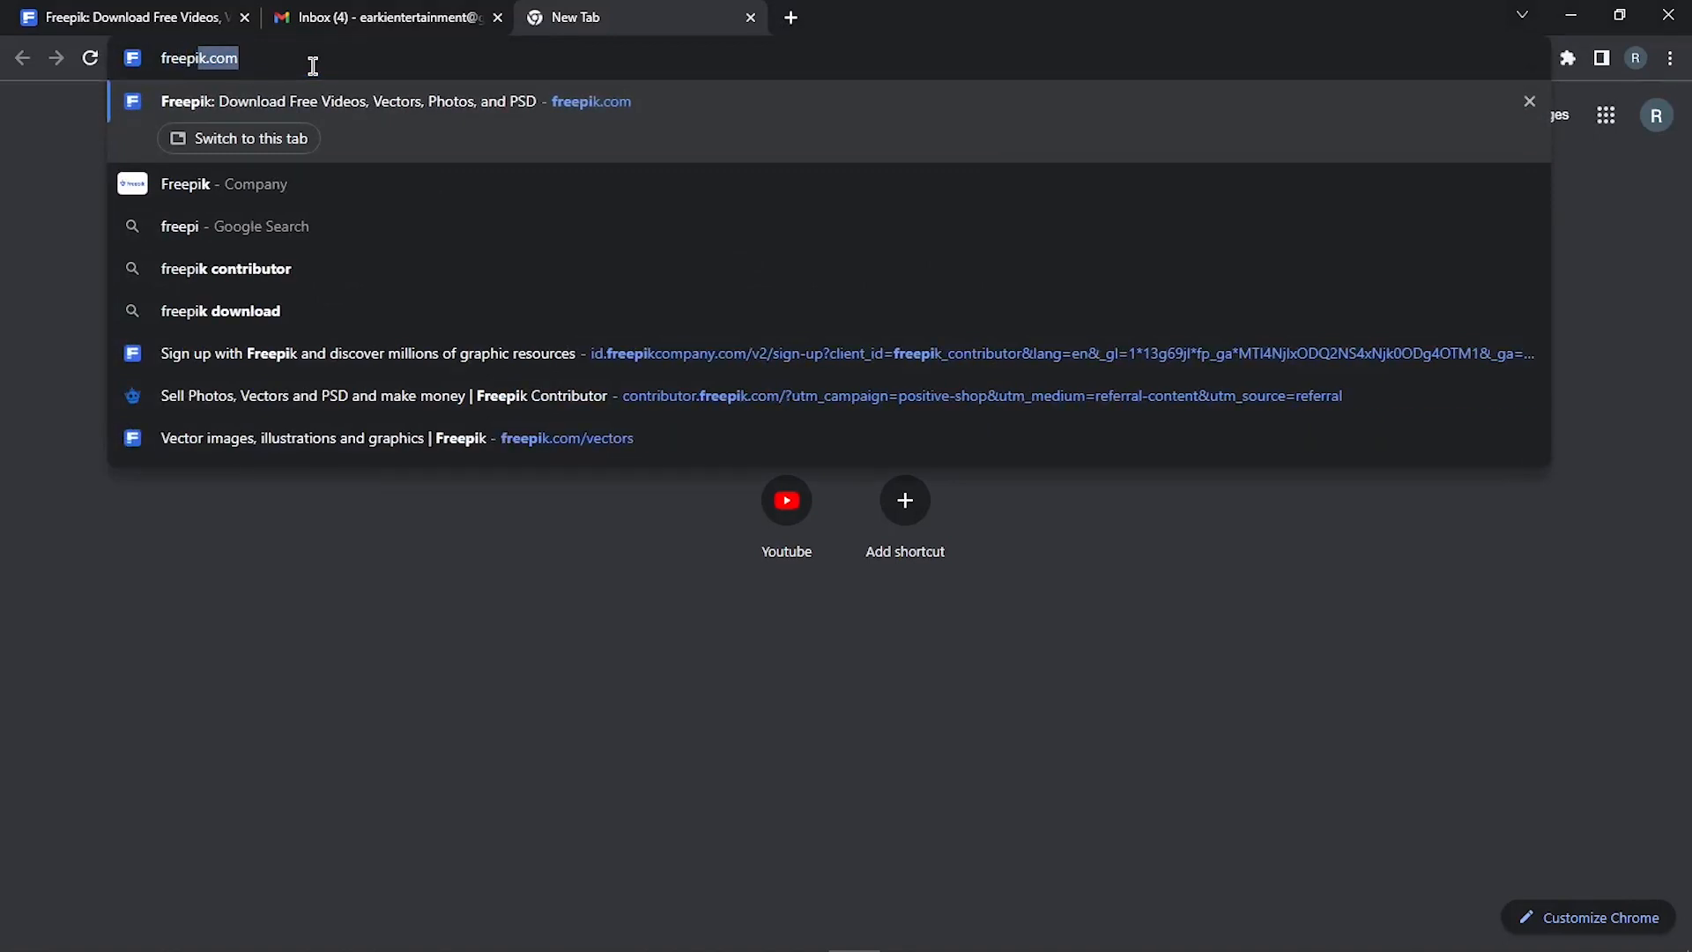
type("k co")
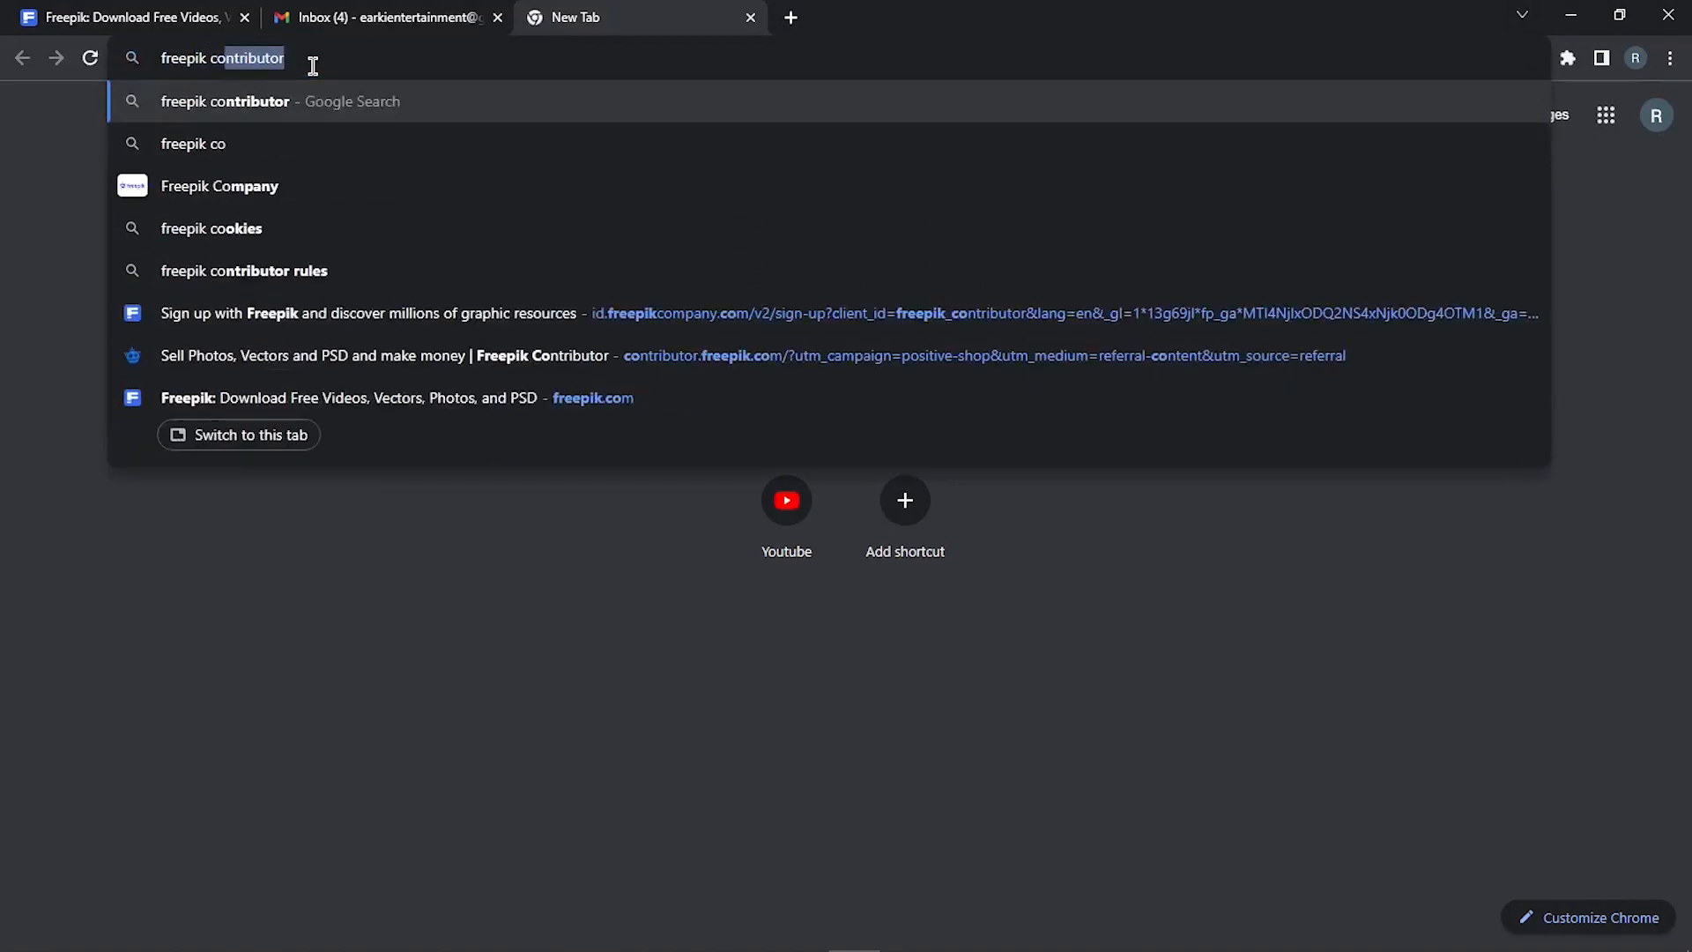
type("nt")
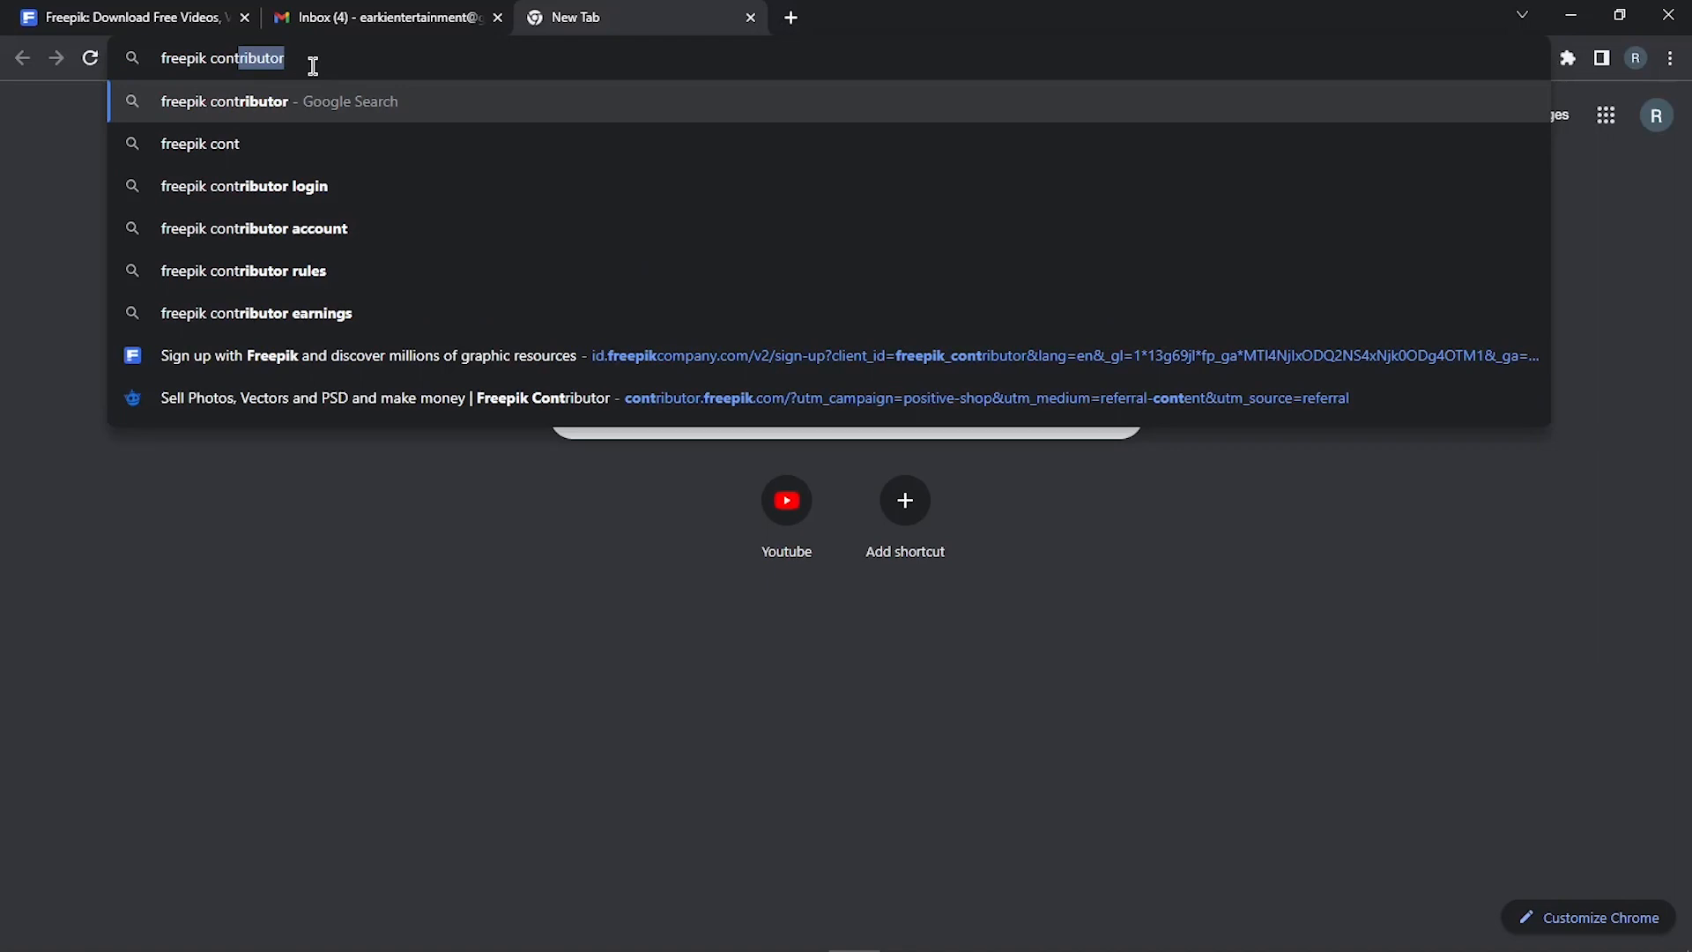
type("r")
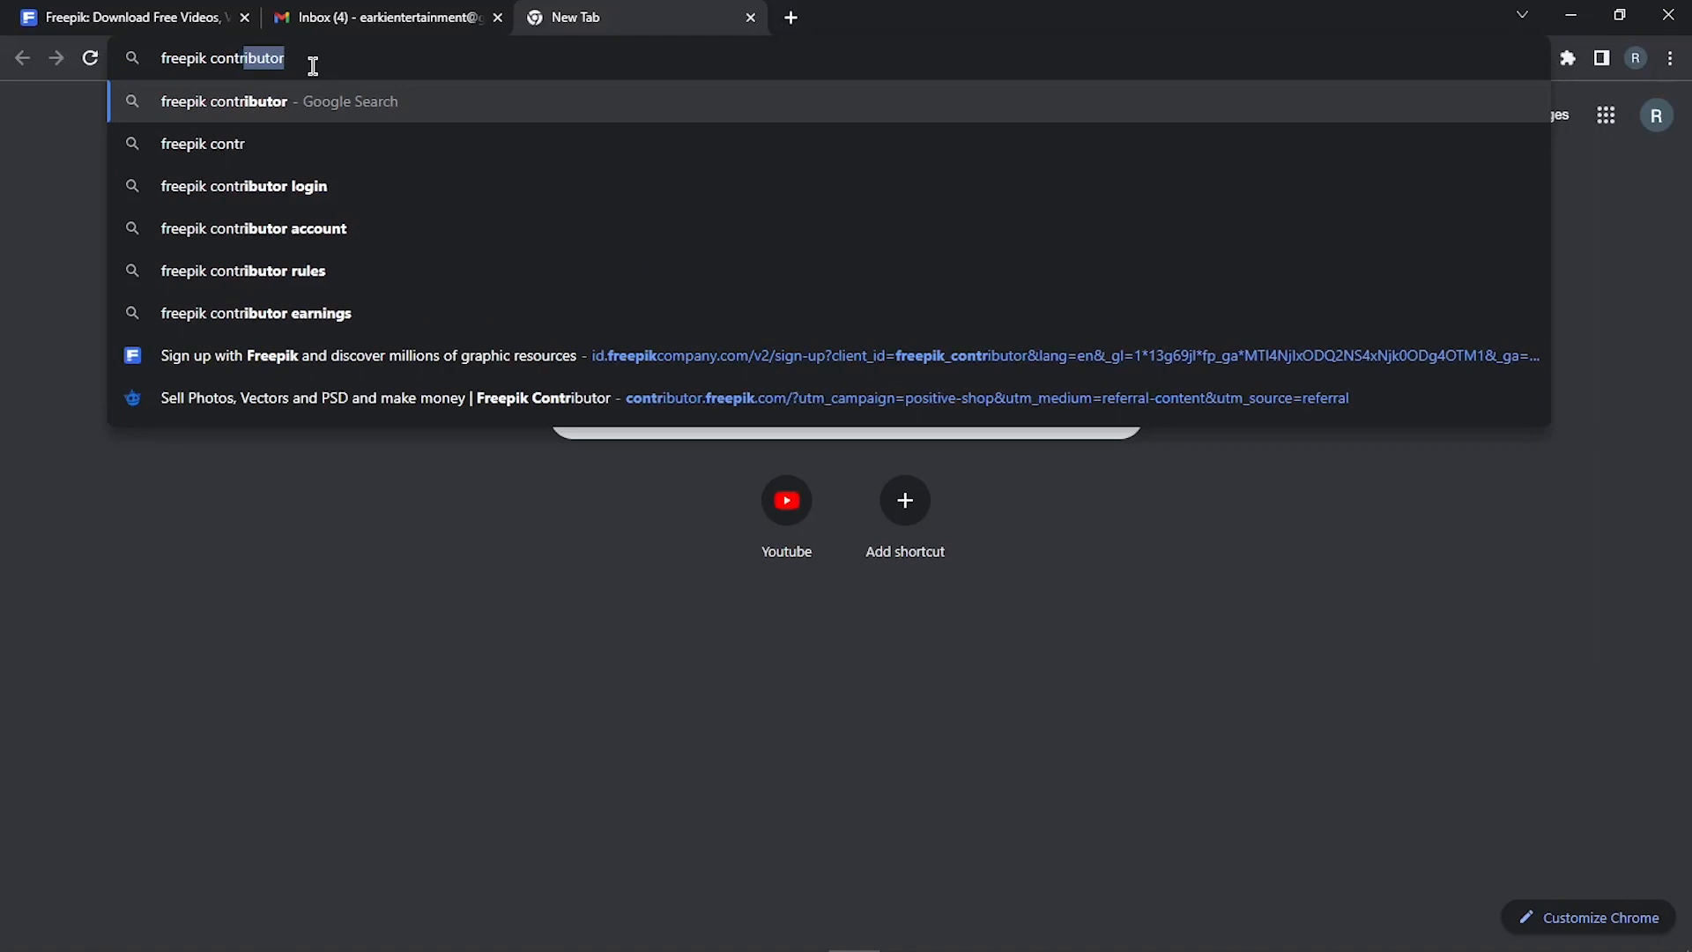
type("ibutor")
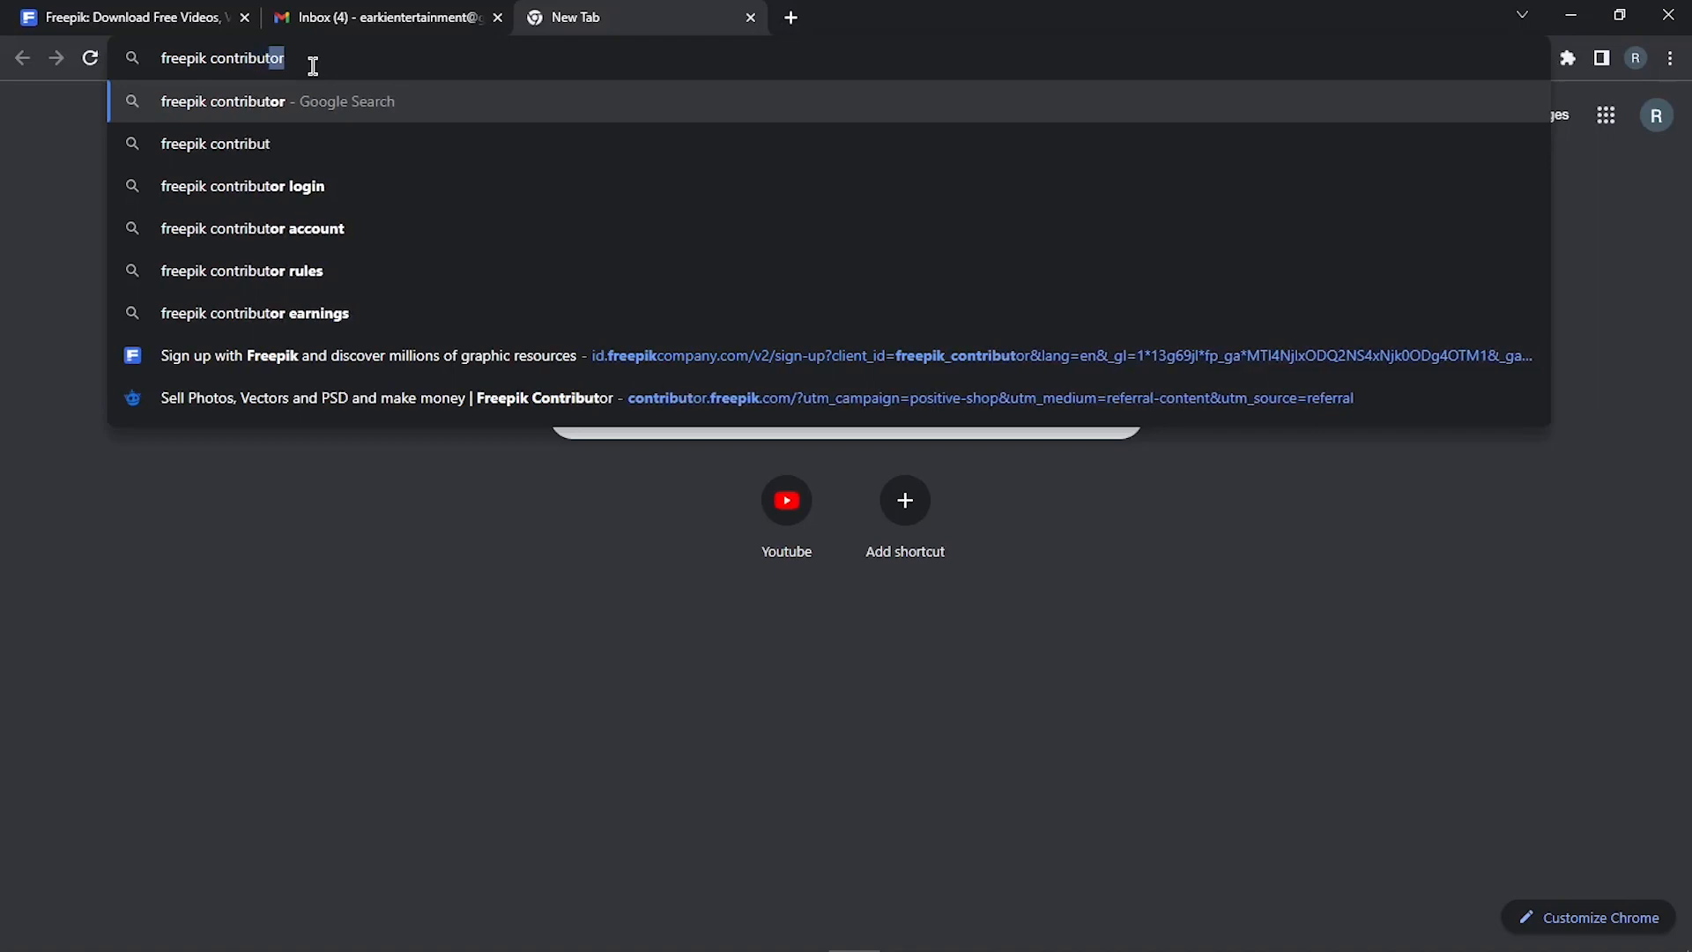
type(" sin")
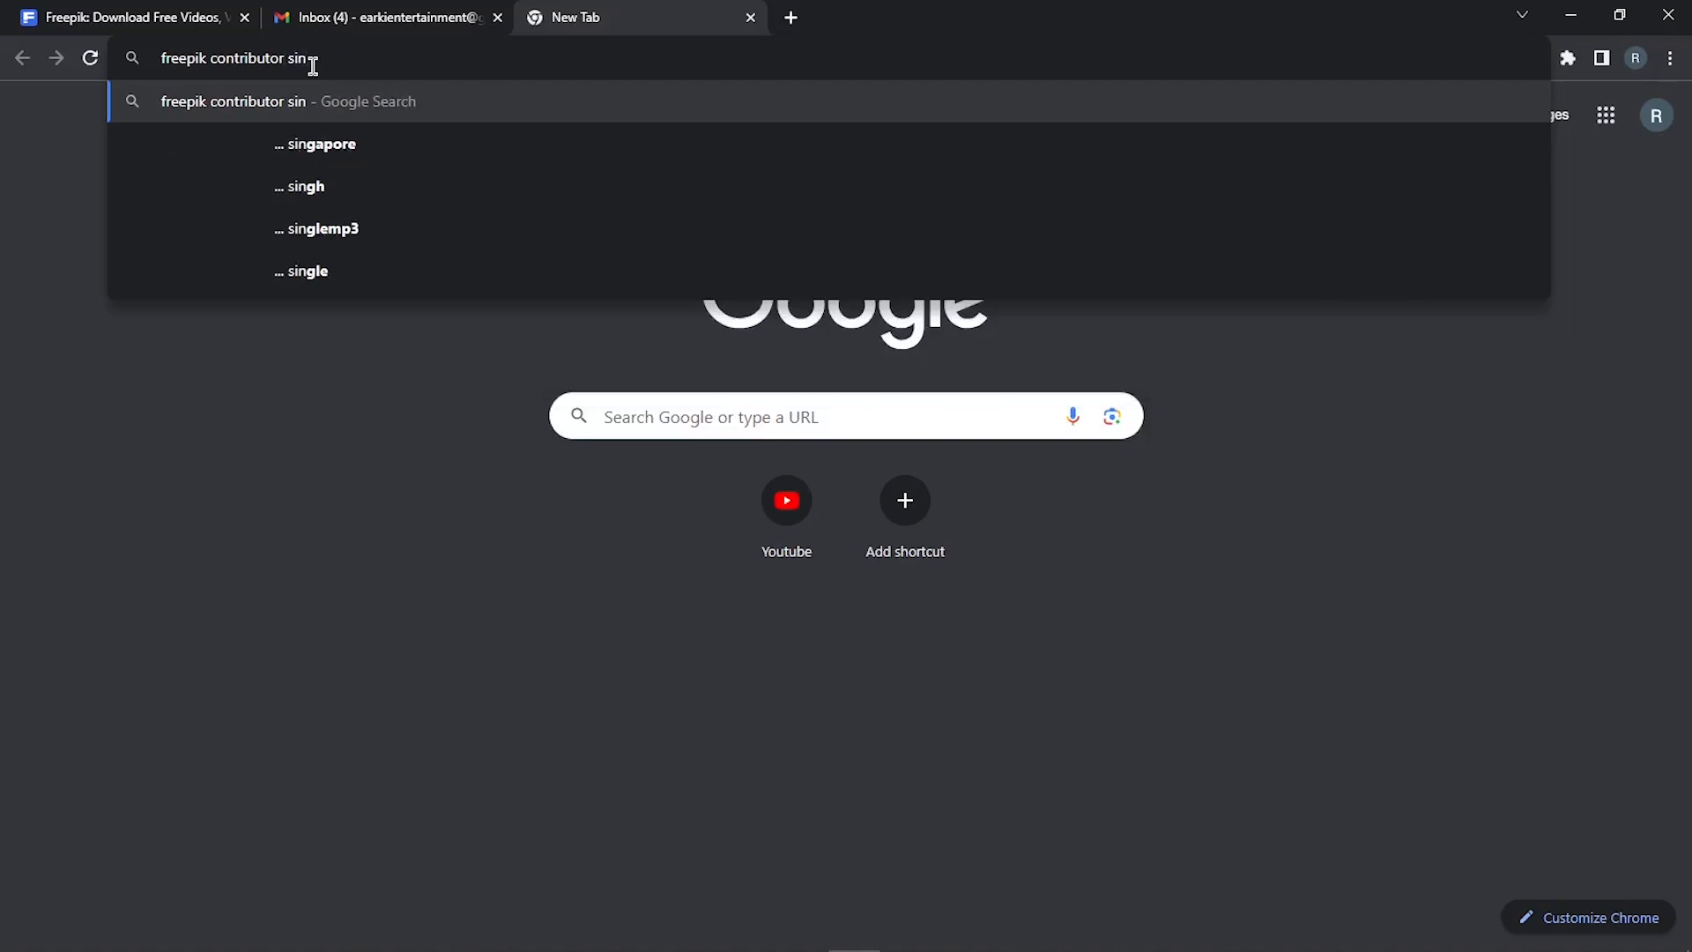
type("e up")
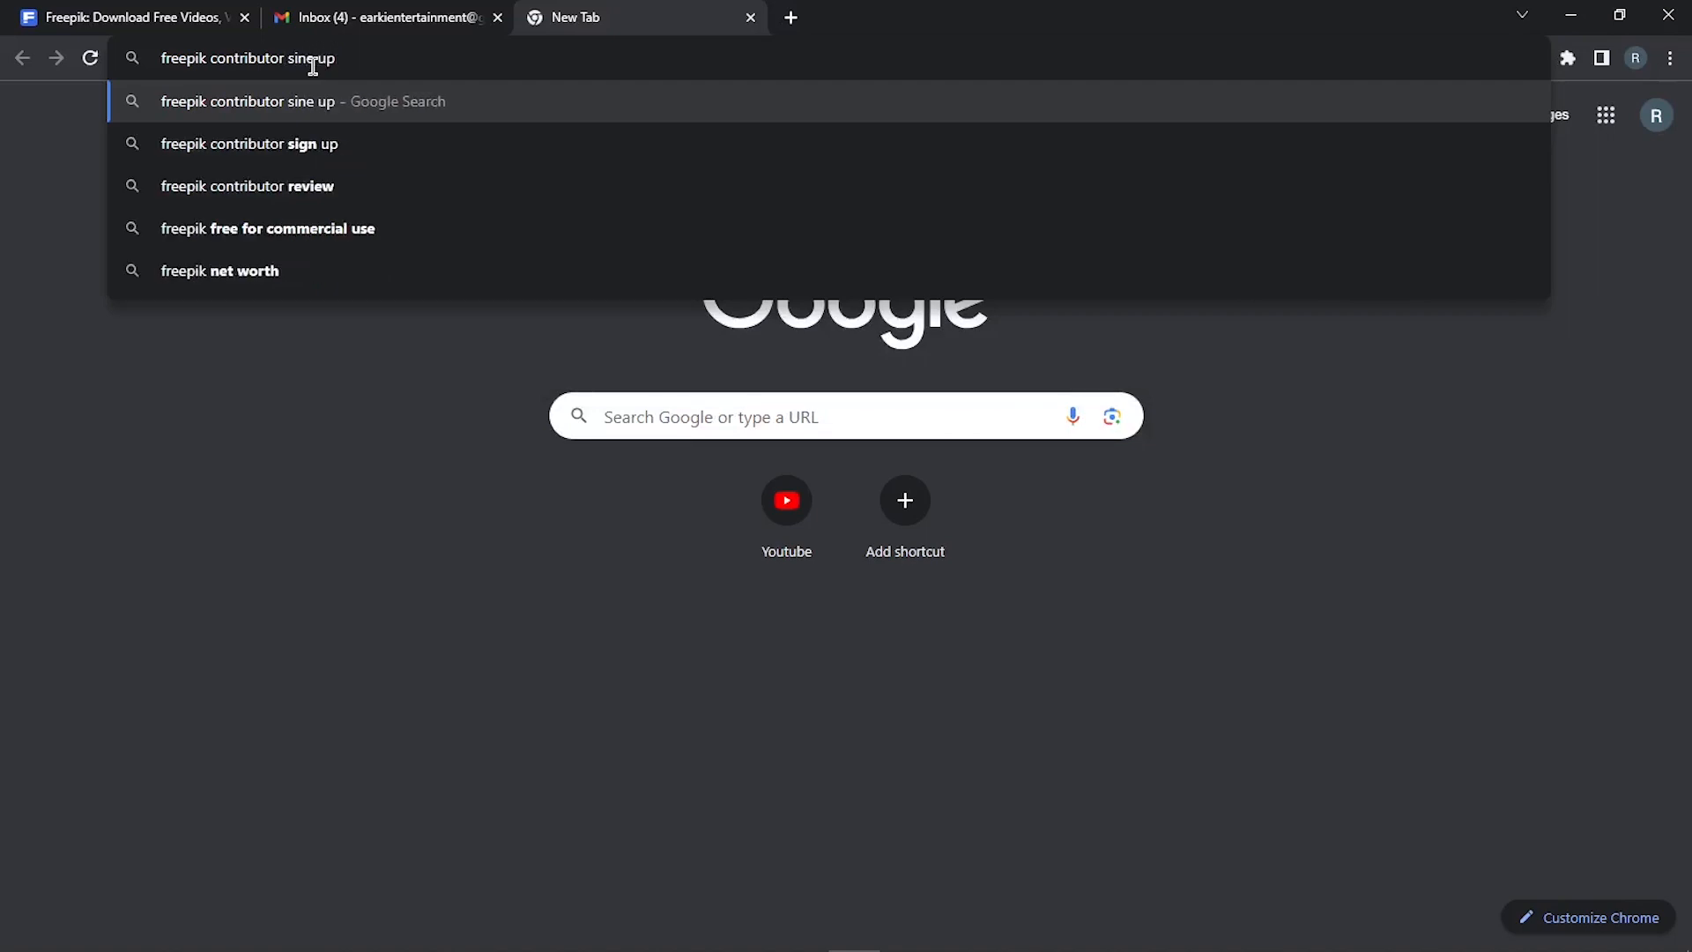
key("Return")
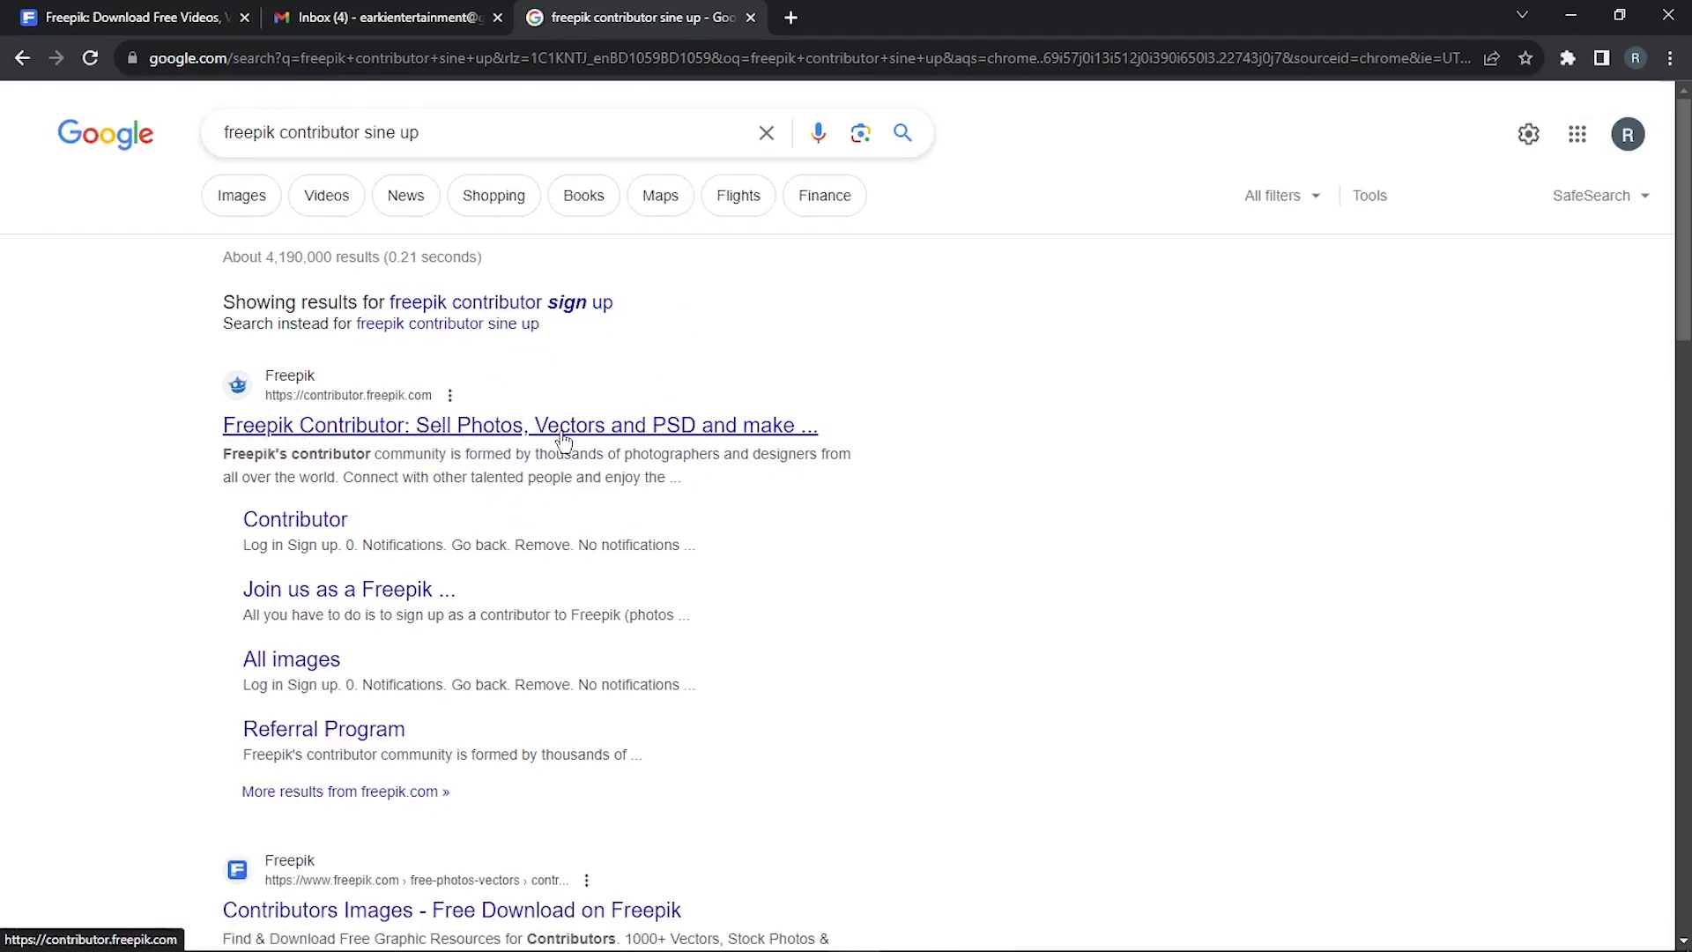
- Open the Freepik Contributor site from the search results and look over the page
left_click(697, 433)
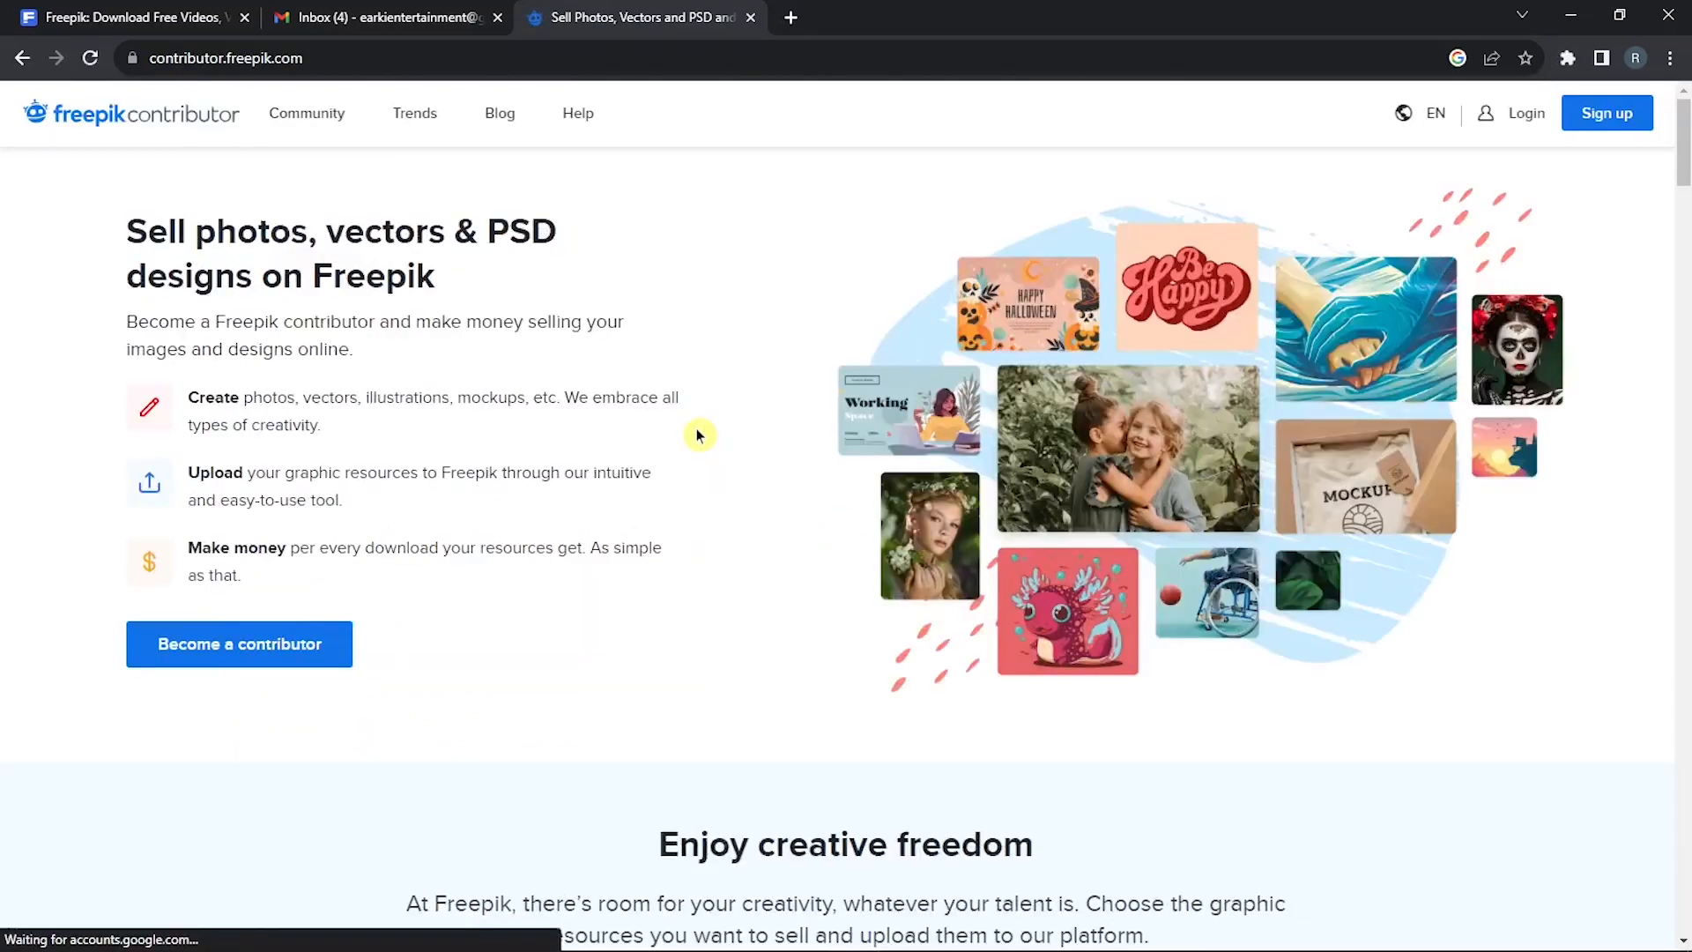
scroll(421, 308, "down", 3)
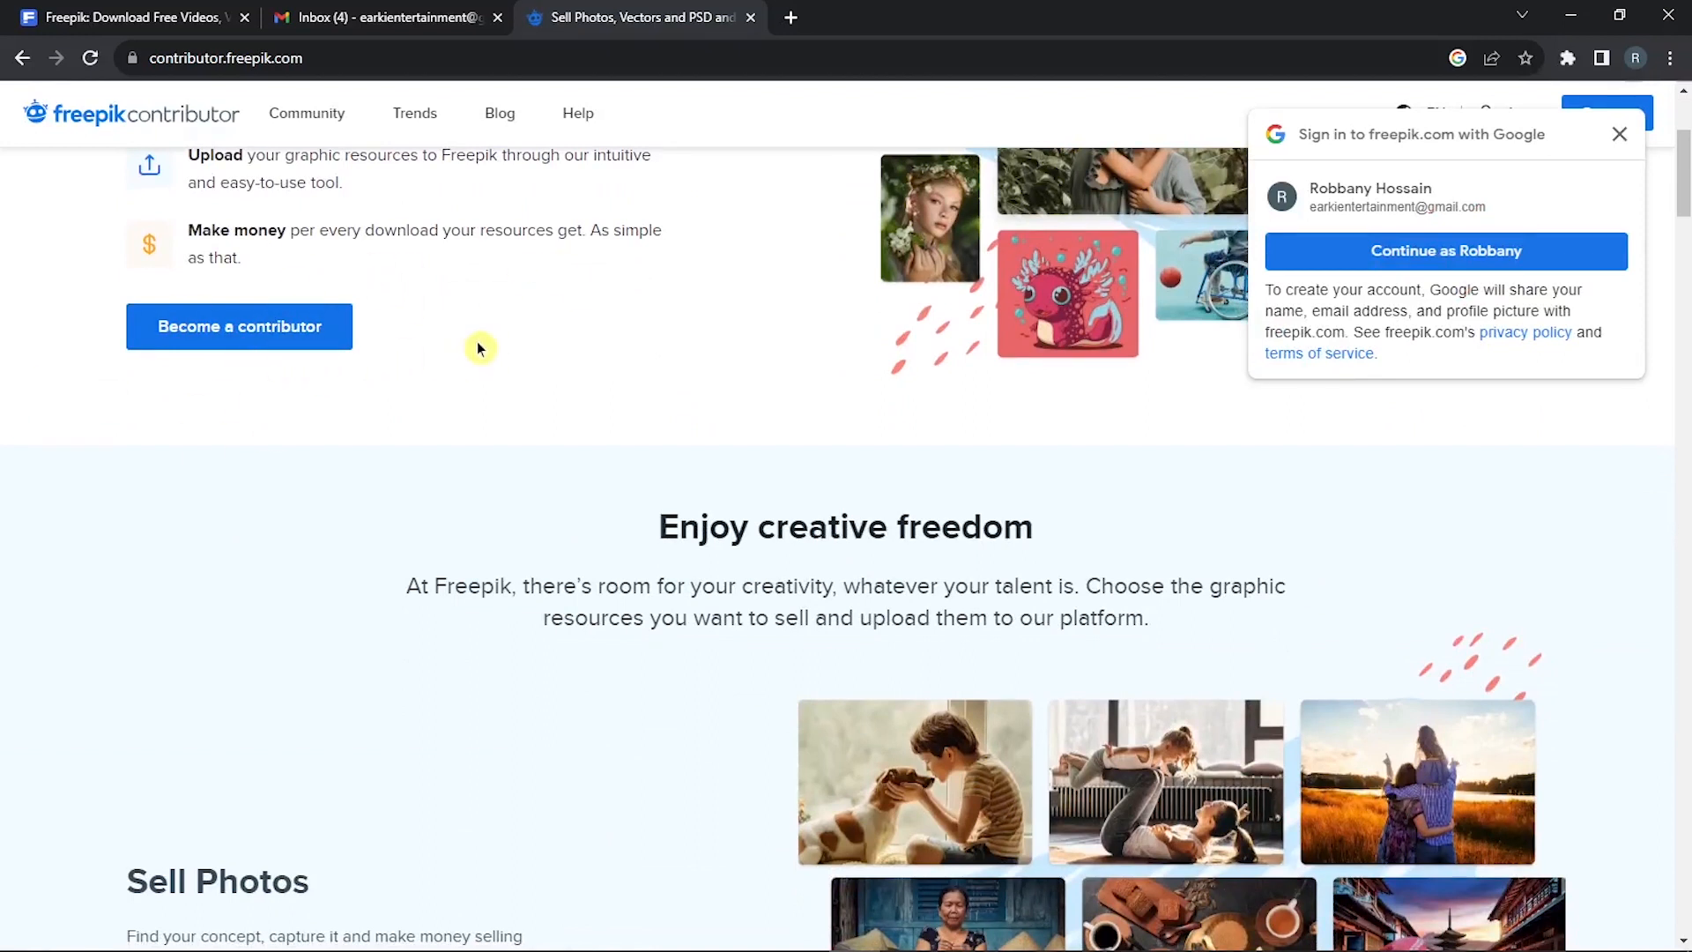
scroll(478, 347, "up", 3)
scroll(538, 352, "down", 6)
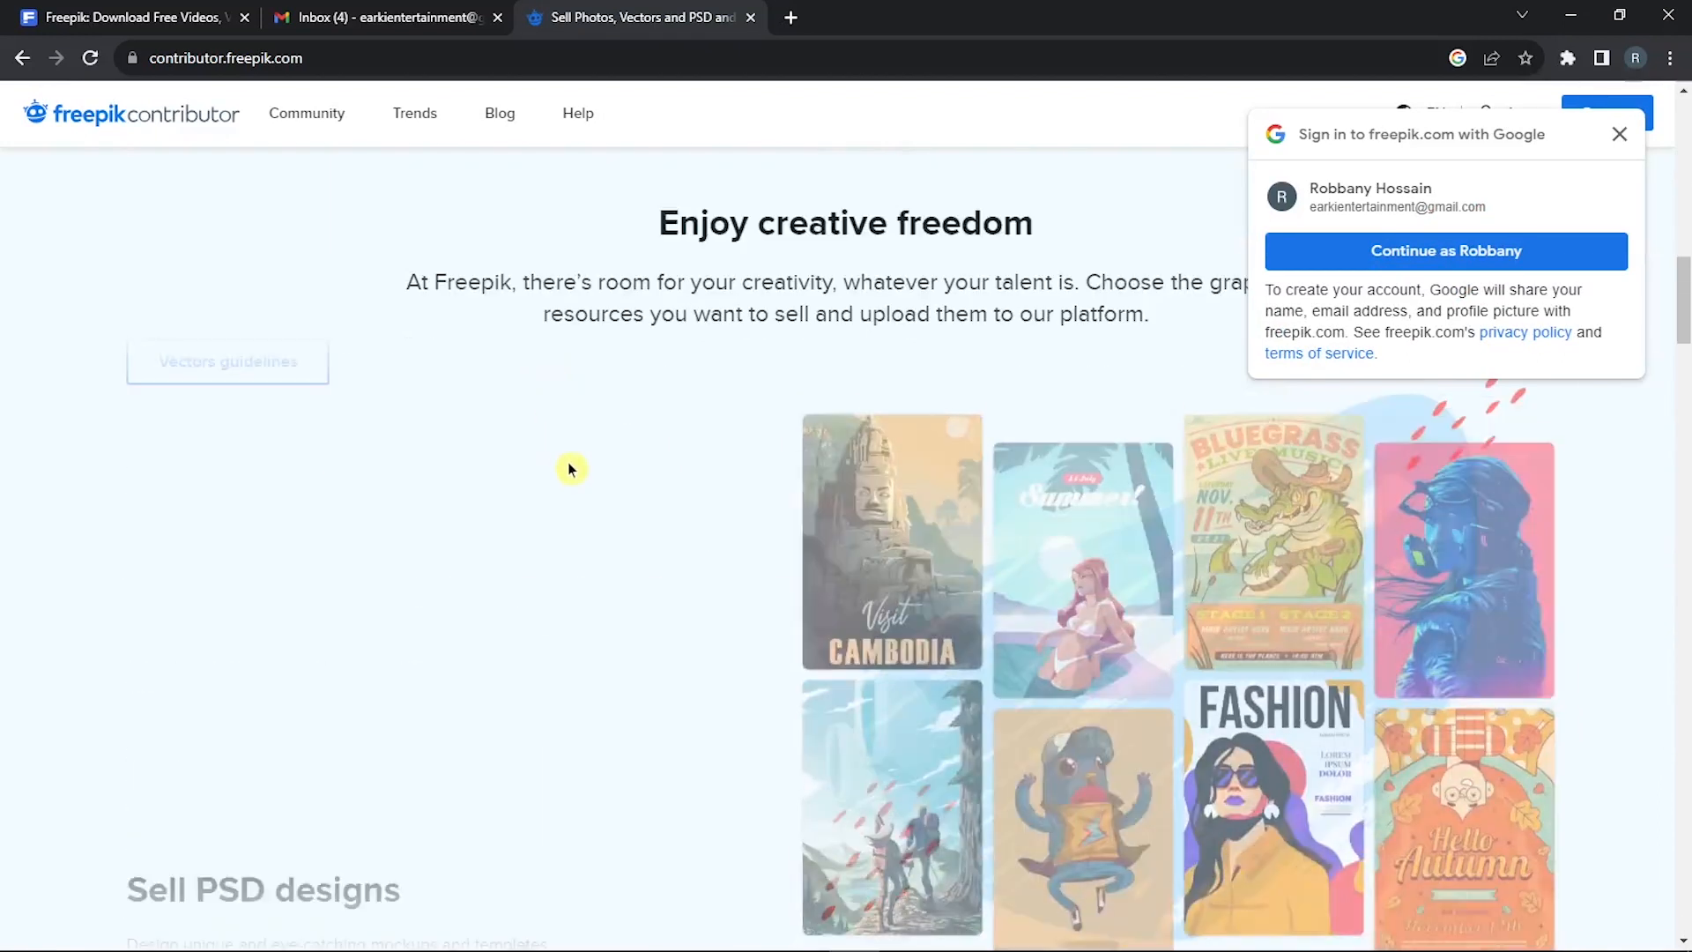
scroll(570, 469, "down", 15)
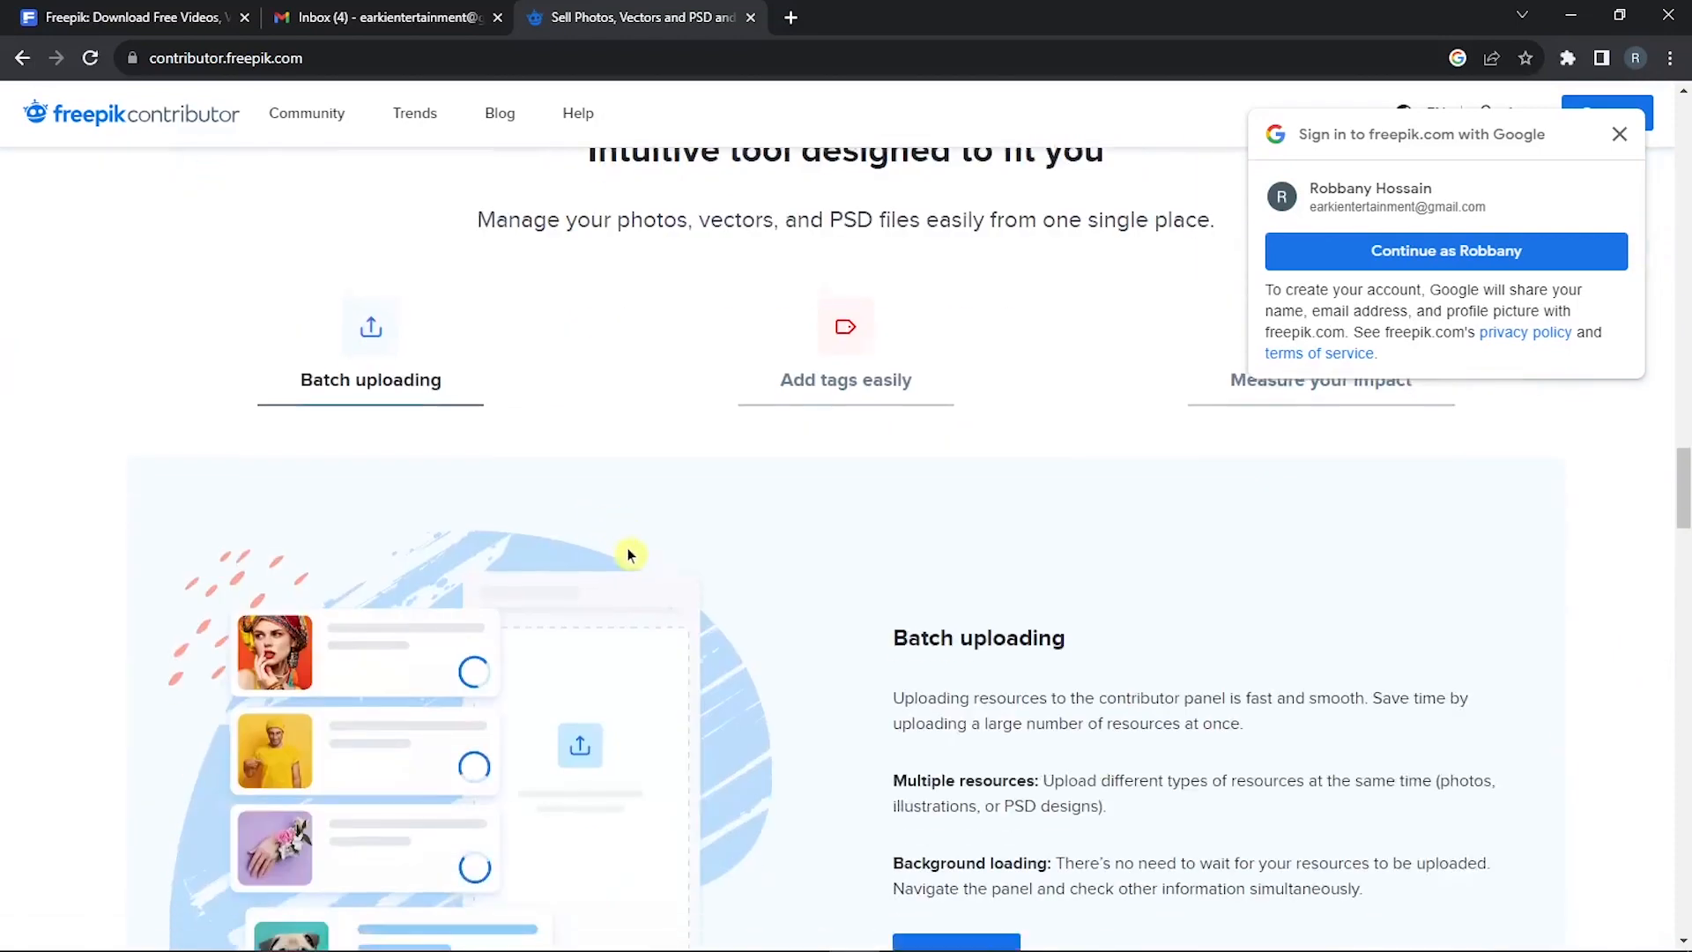
scroll(630, 555, "down", 10)
scroll(680, 573, "down", 15)
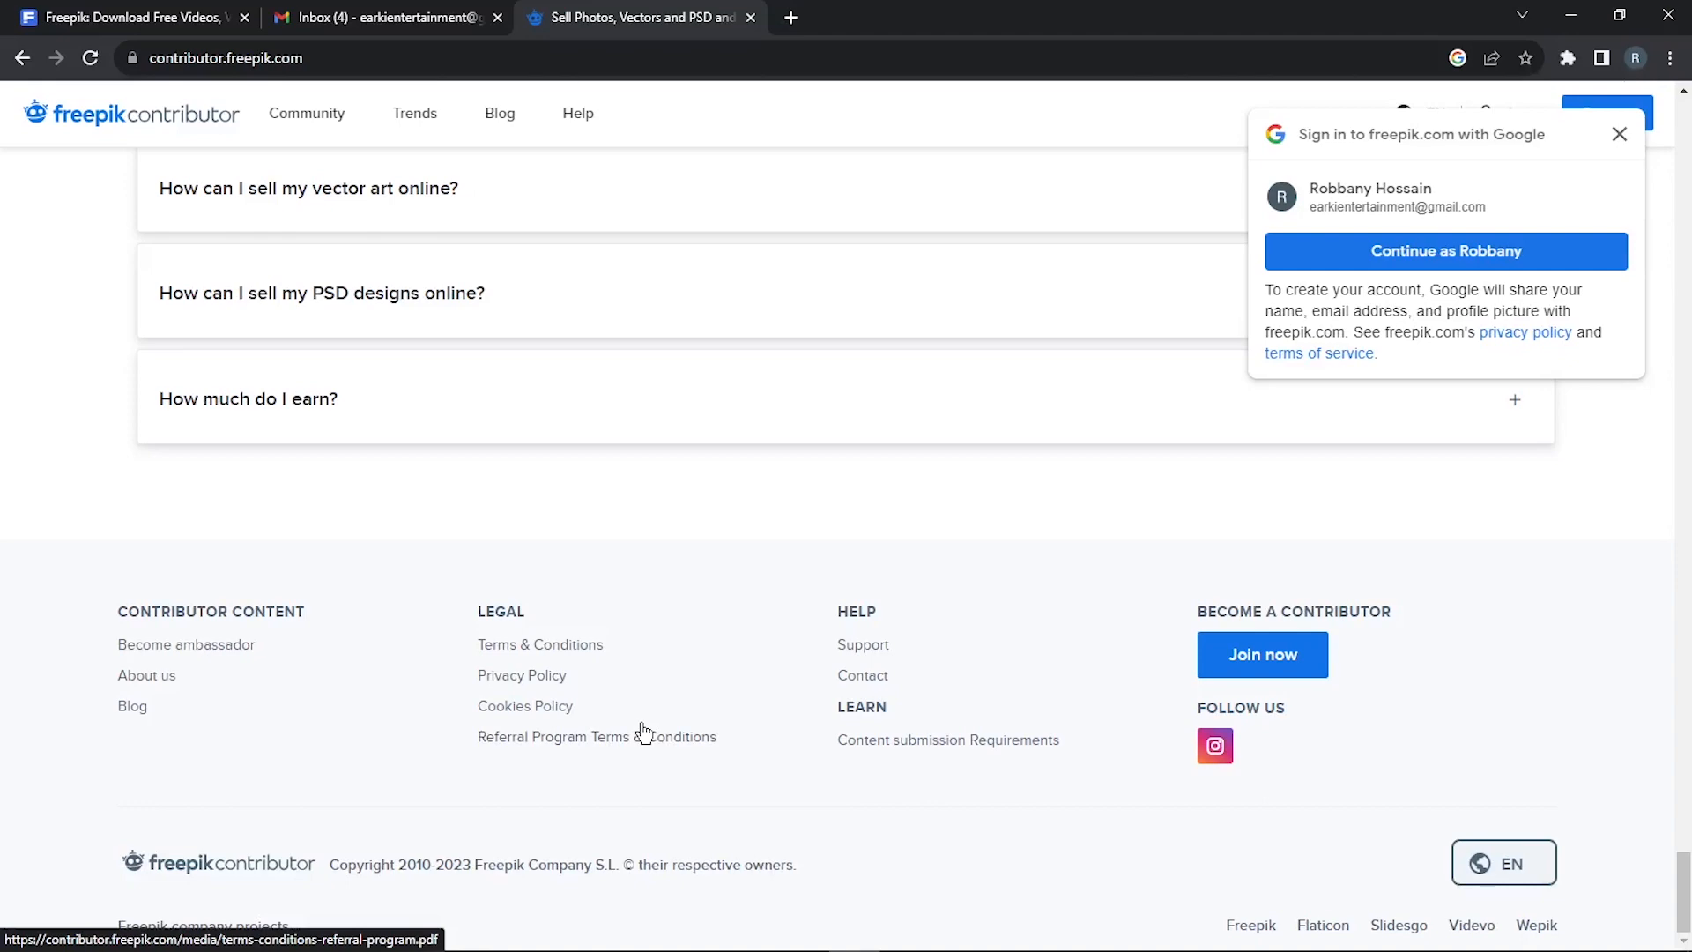
scroll(641, 735, "up", 20)
scroll(701, 701, "up", 10)
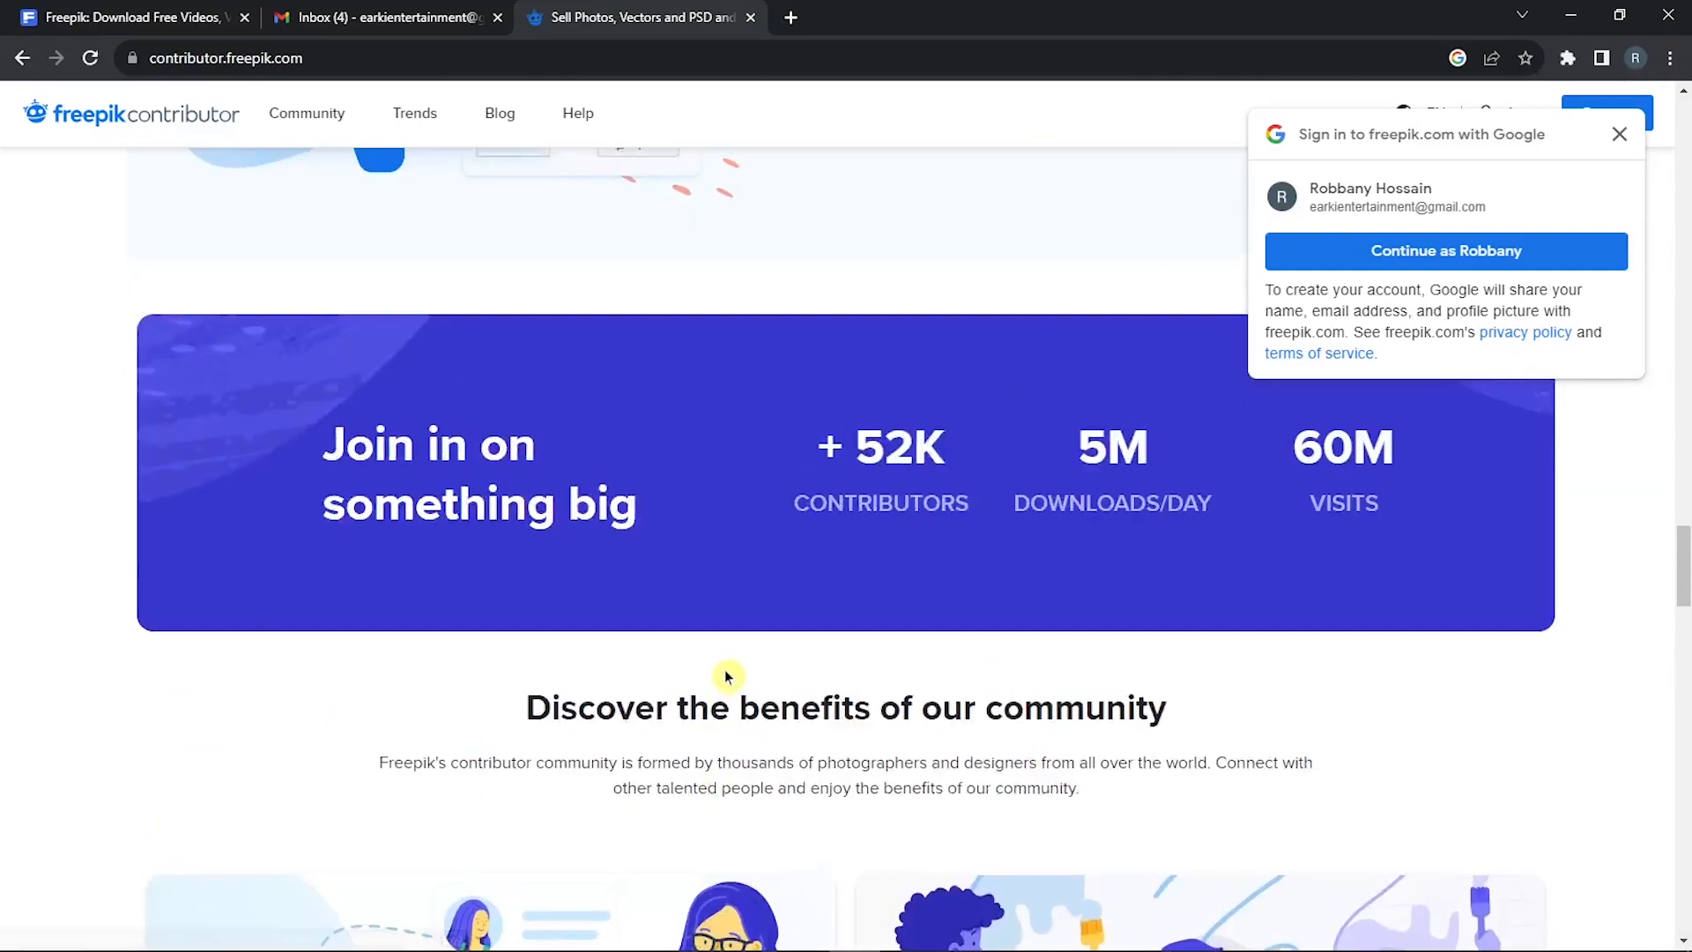
scroll(287, 300, "up", 5)
scroll(287, 300, "up", 5)
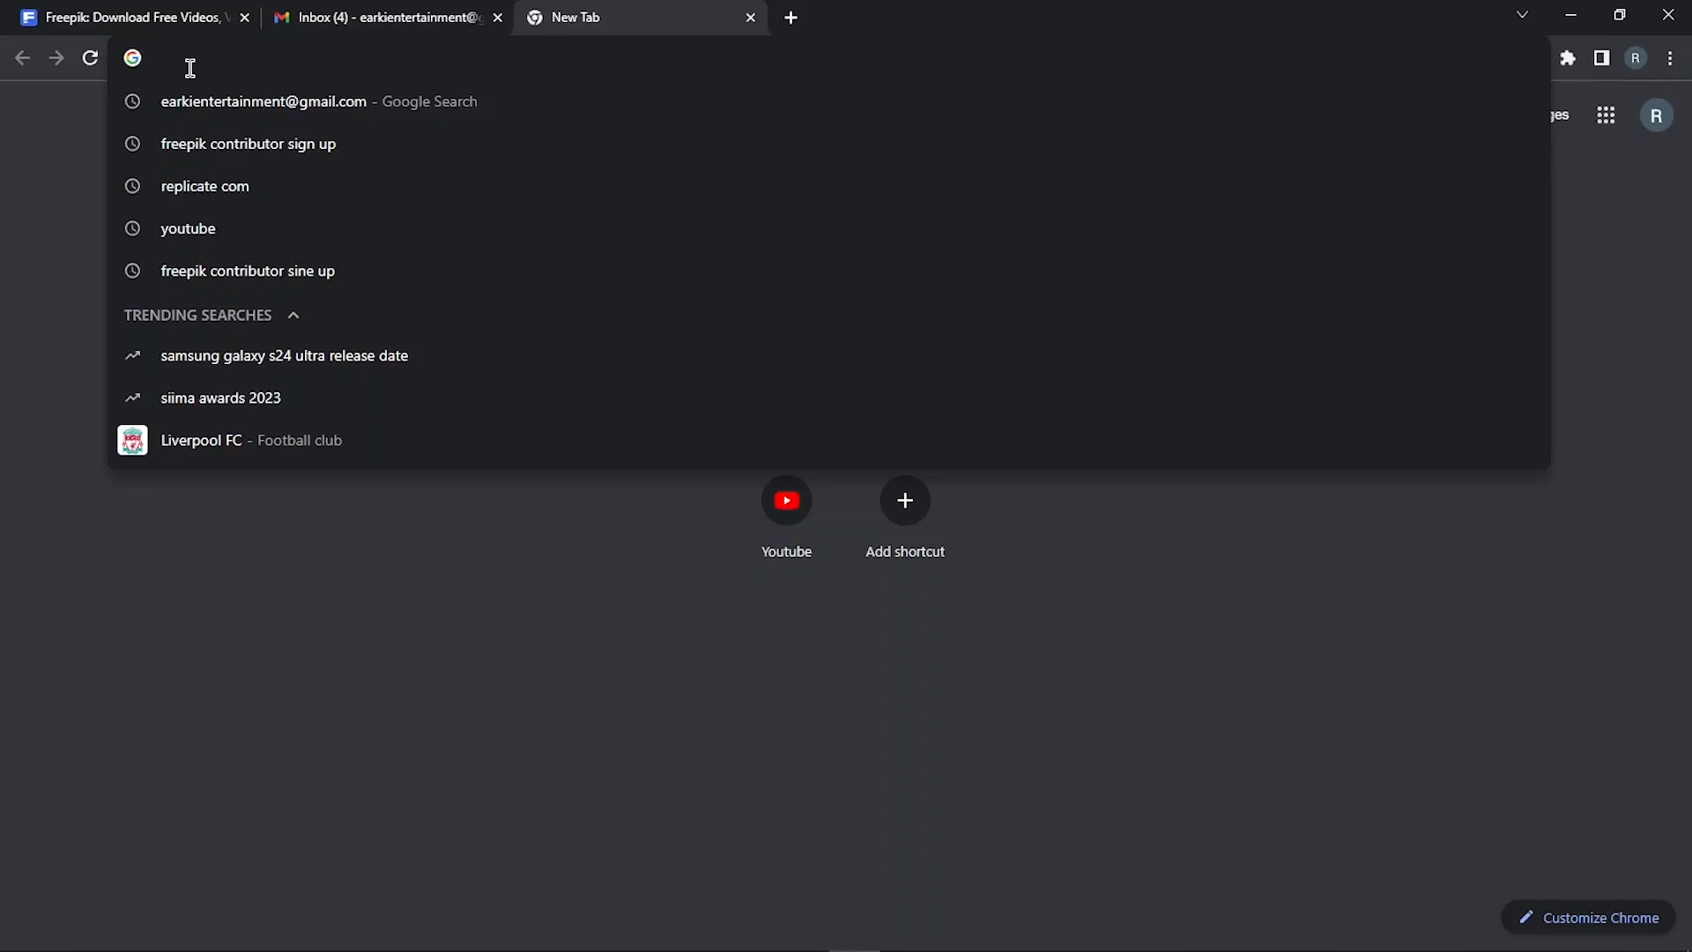
- Load the pasted contributor.freepik.com referral link and dismiss the Google sign-in prompt
type("https://contributor.freepik.com?utm_campaign=positive-shop&utm_medium=referral-content&utm_source=referral")
key("Return")
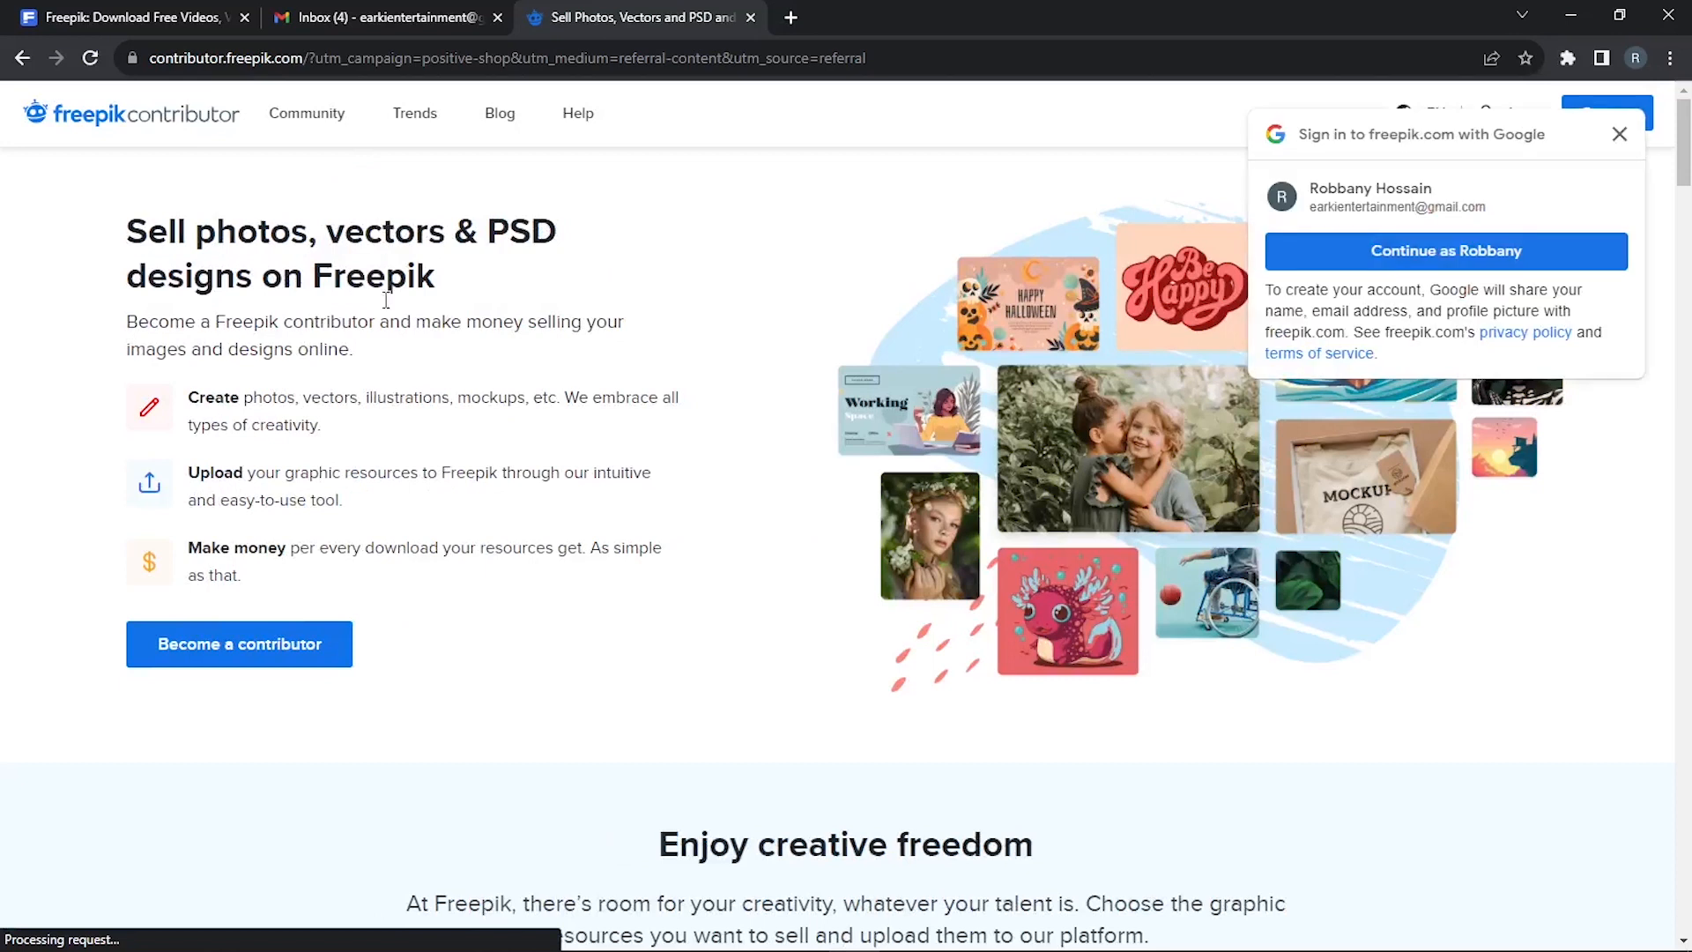
scroll(329, 294, "down", 3)
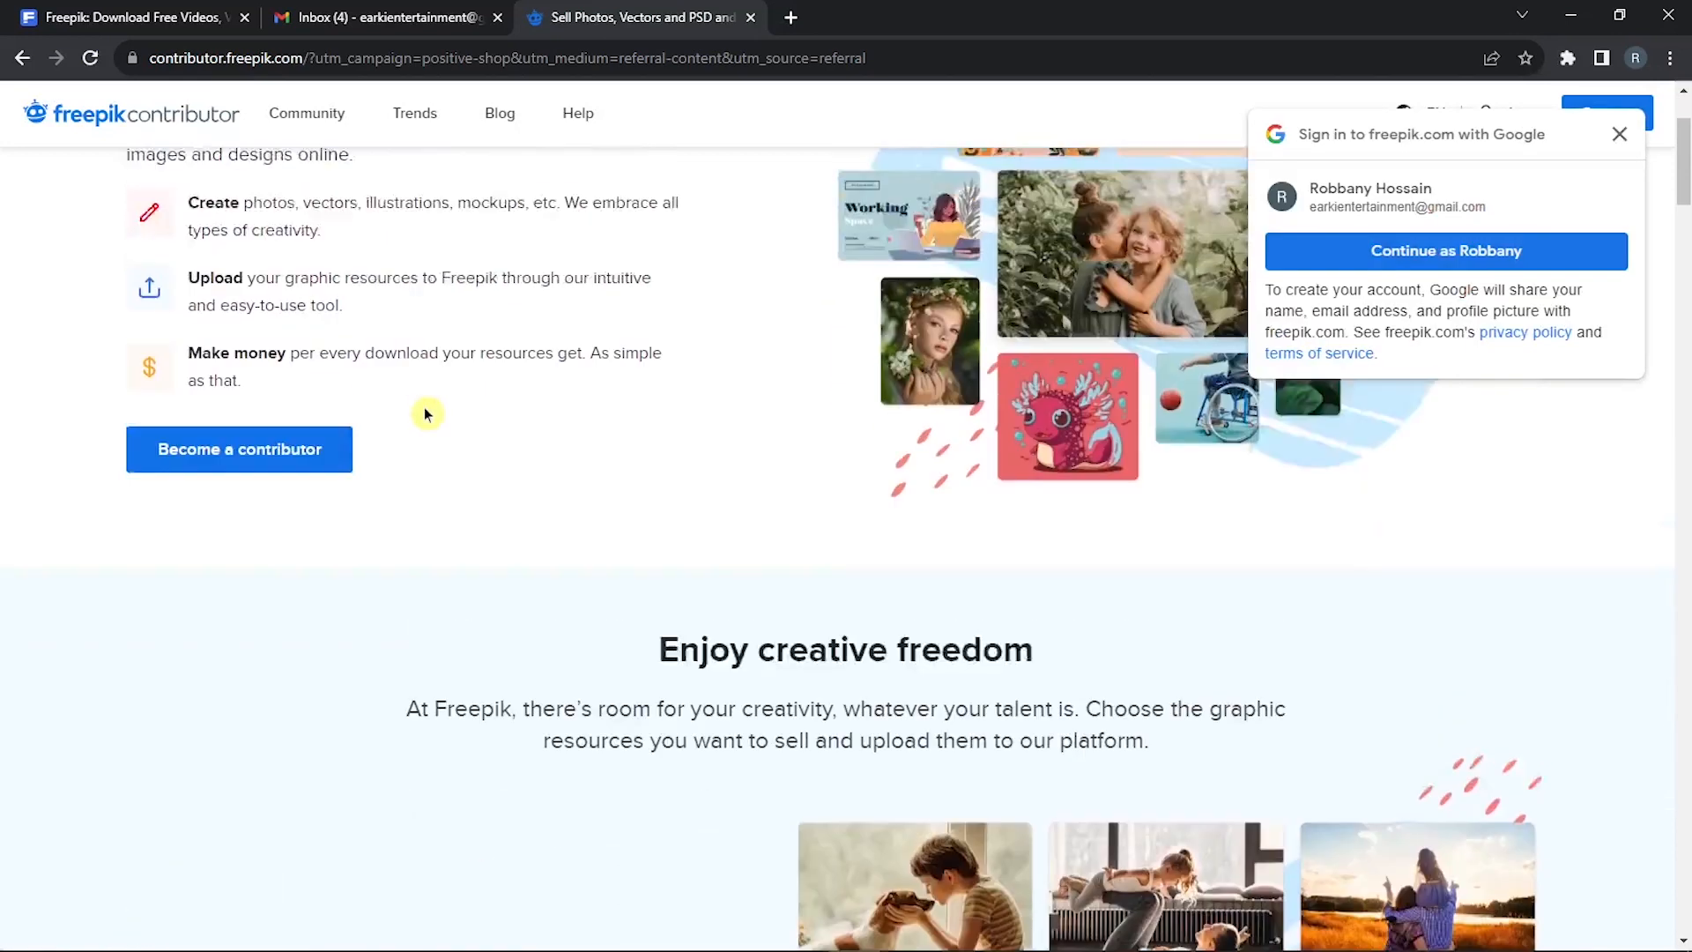
scroll(426, 408, "up", 3)
left_click(1620, 134)
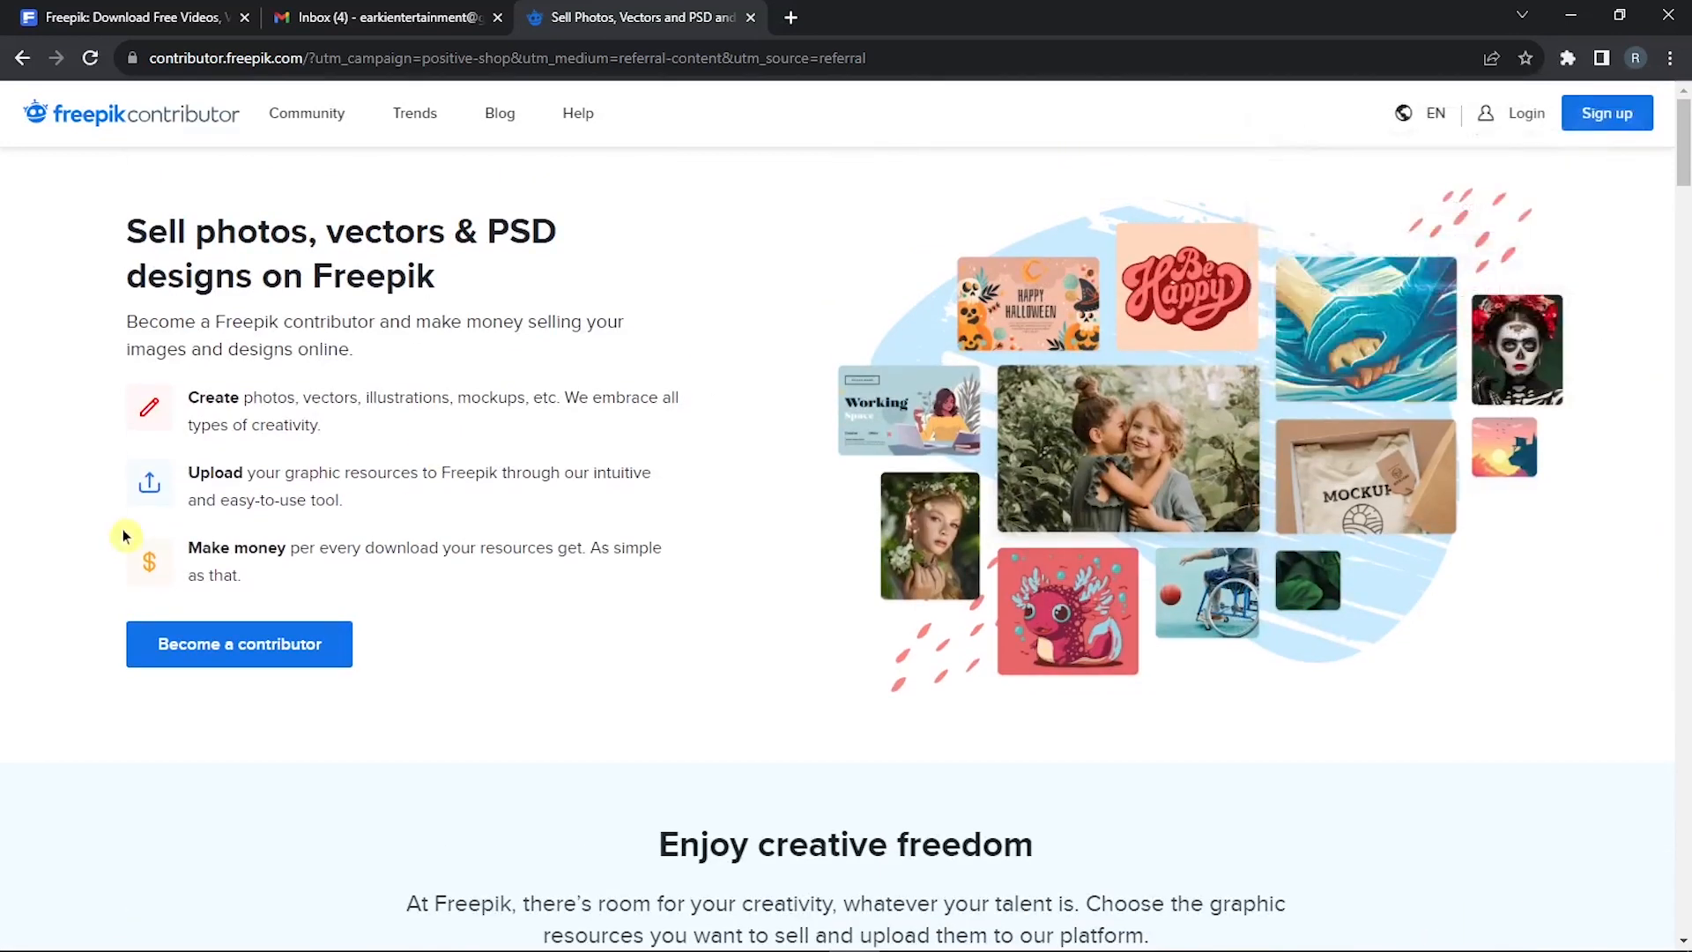
- Start contributor sign-up via 'Become a contributor' and choose 'Continue with email'
left_click(260, 654)
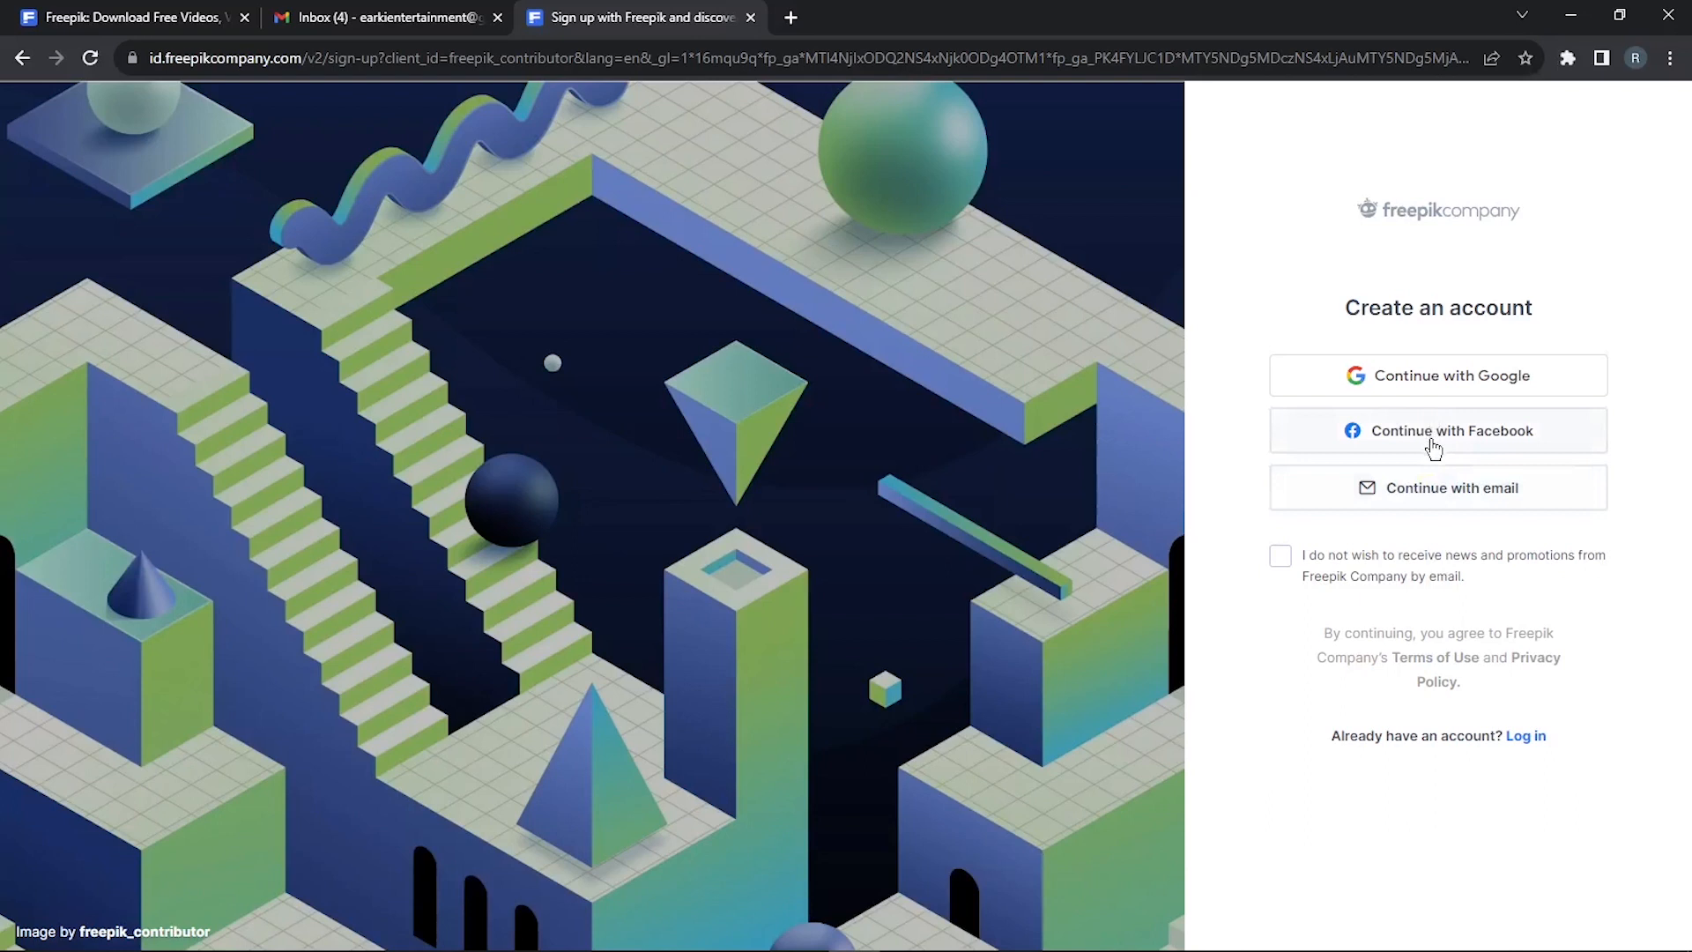
left_click(1454, 500)
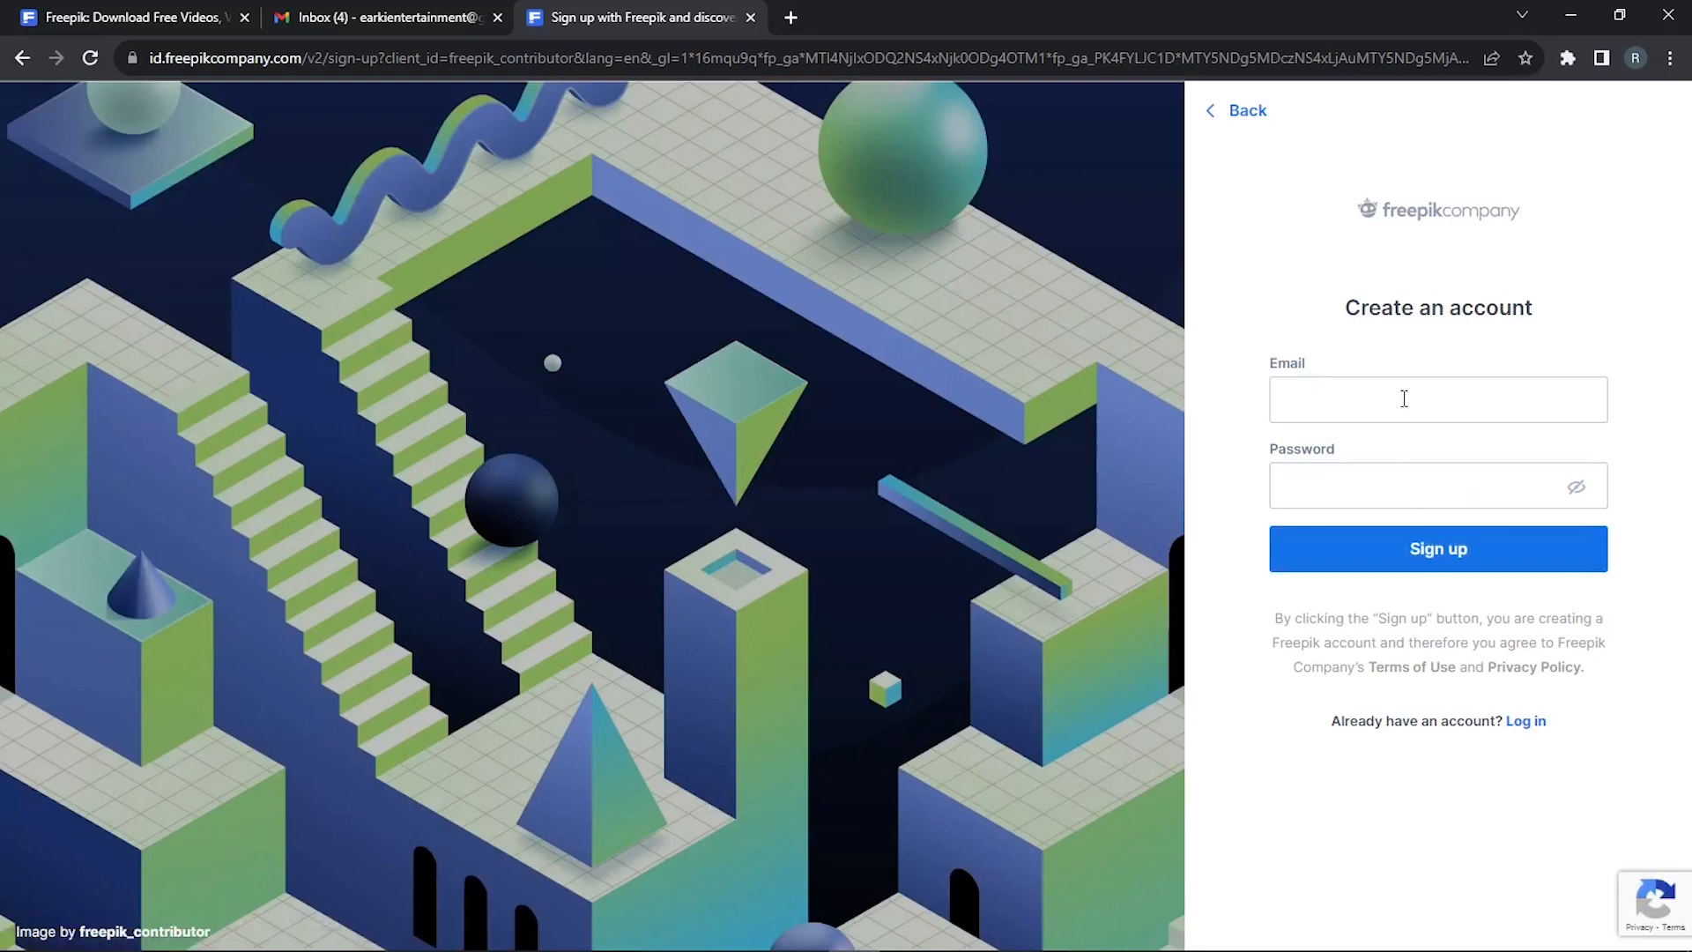
left_click(1232, 334)
left_click(388, 18)
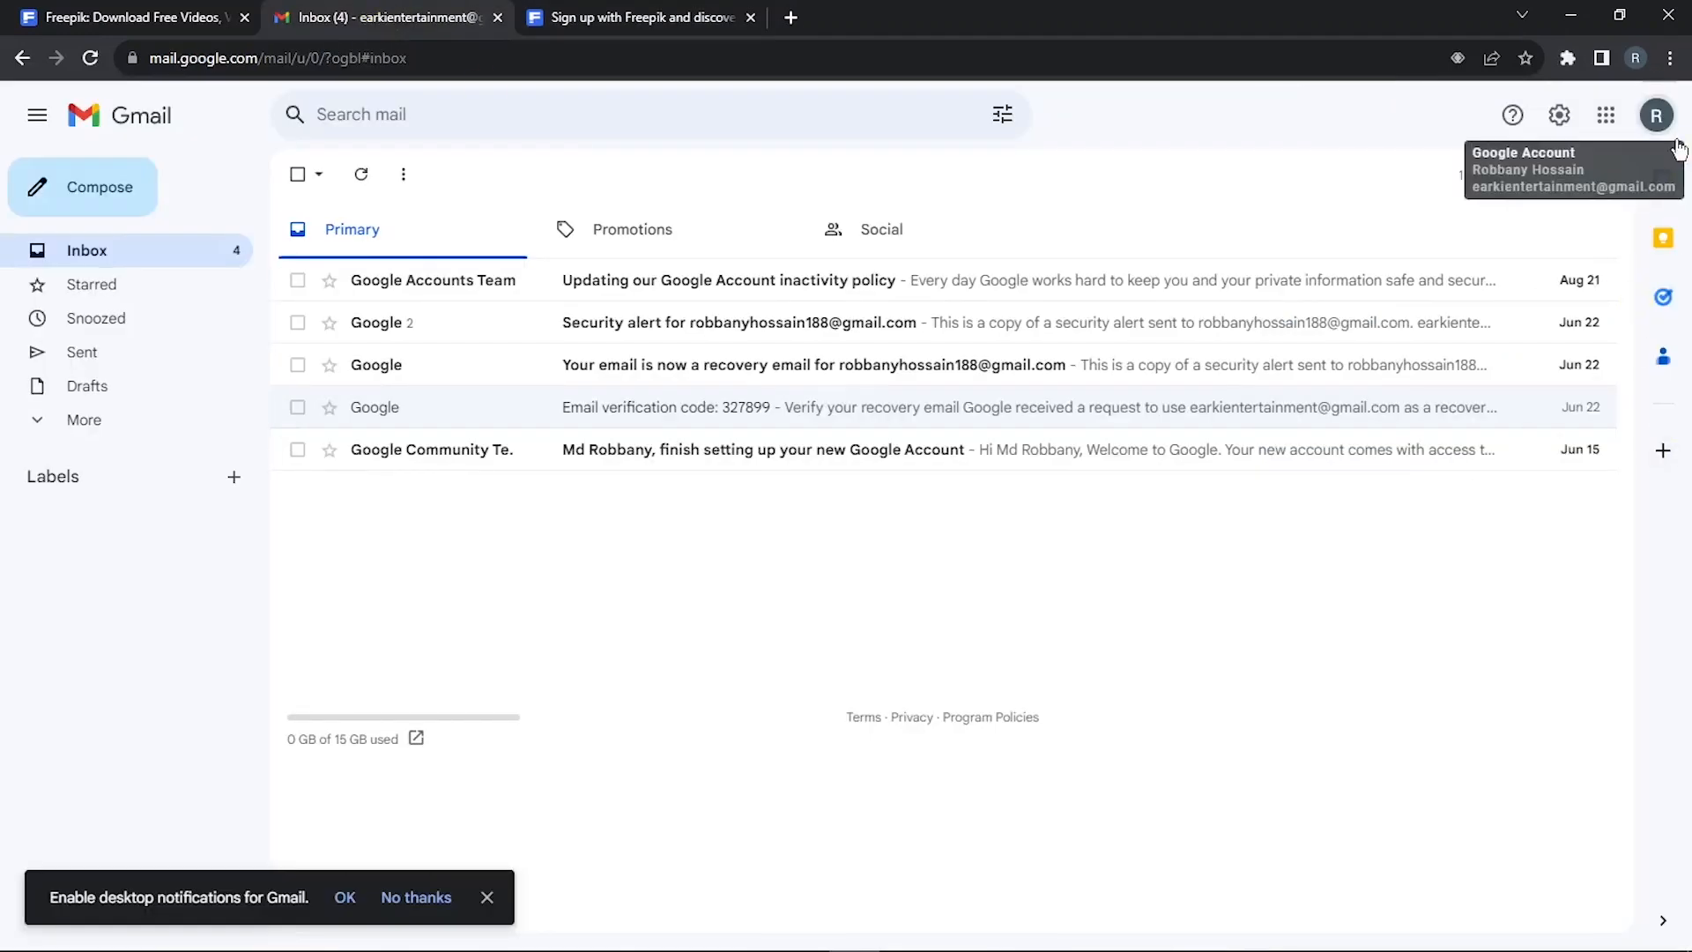
left_click(1655, 125)
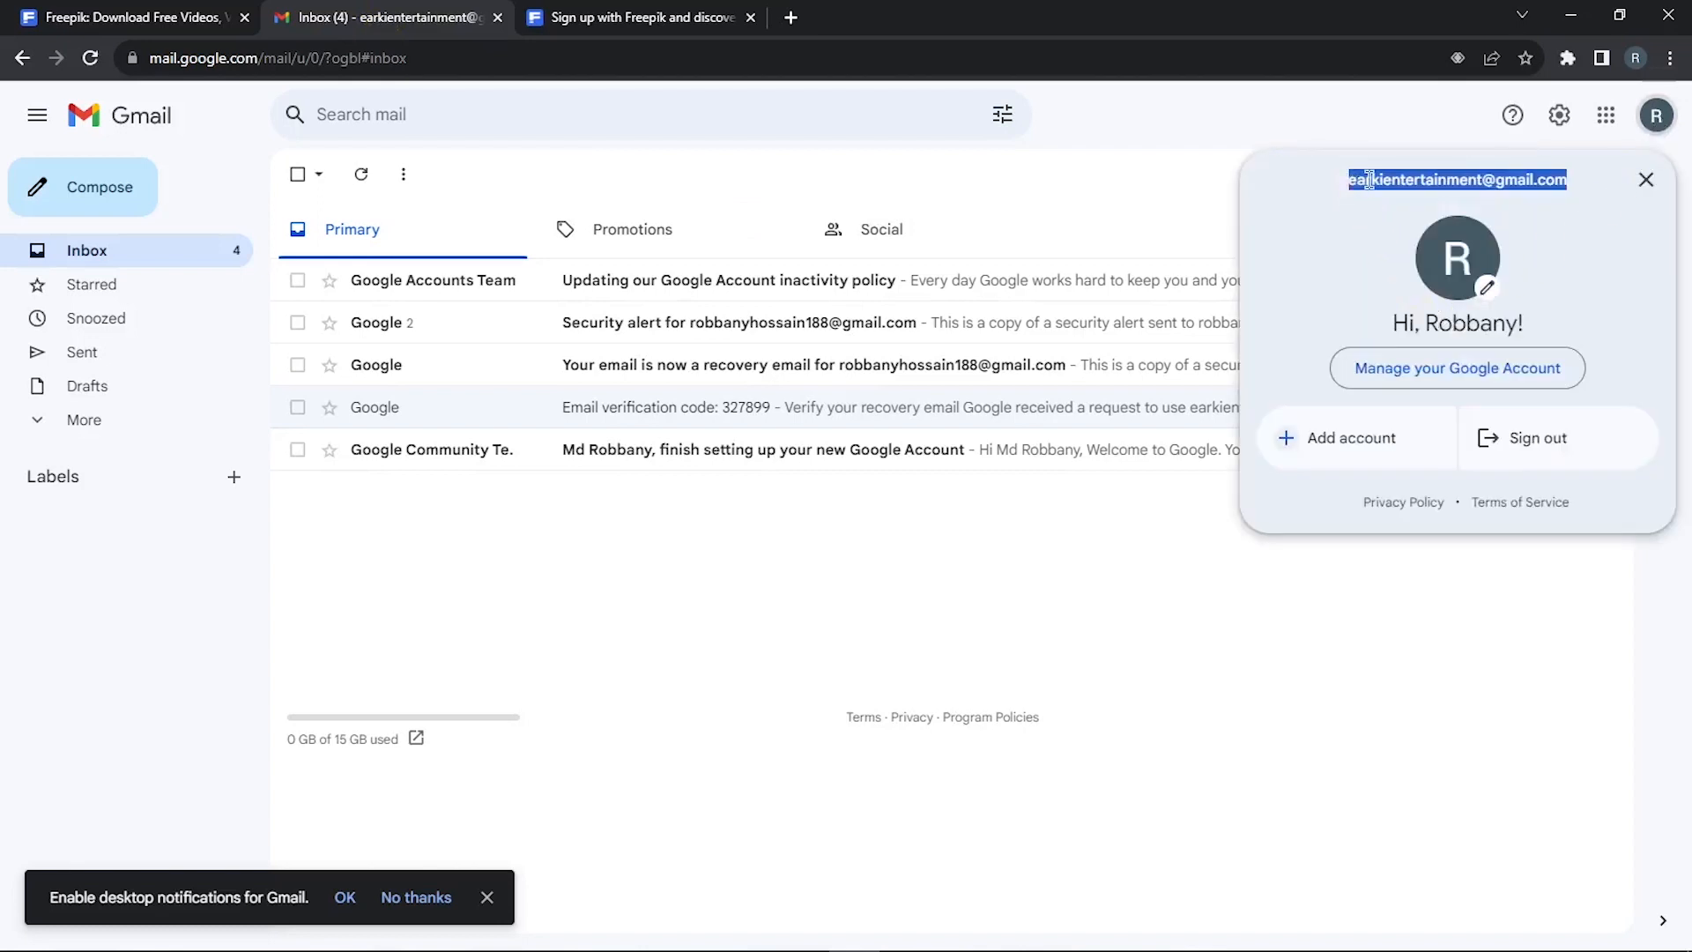
left_click_drag(1354, 180, 1521, 180)
left_click(631, 11)
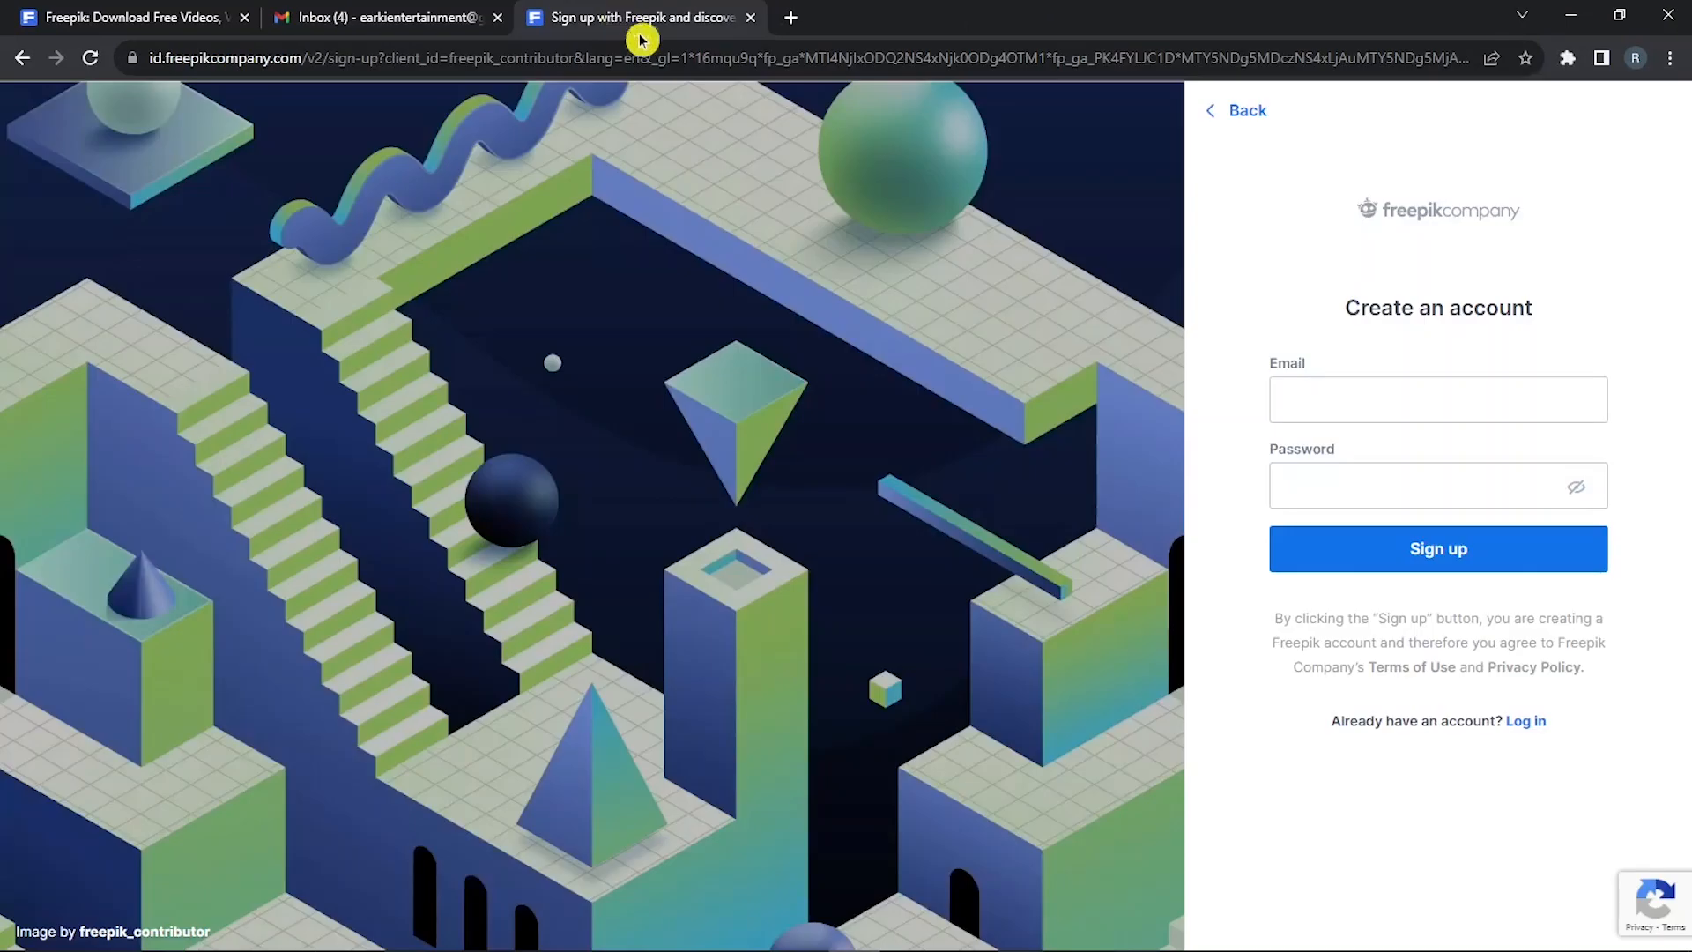
- Paste the Gmail account e-mail address into the Email field
left_click(1383, 409)
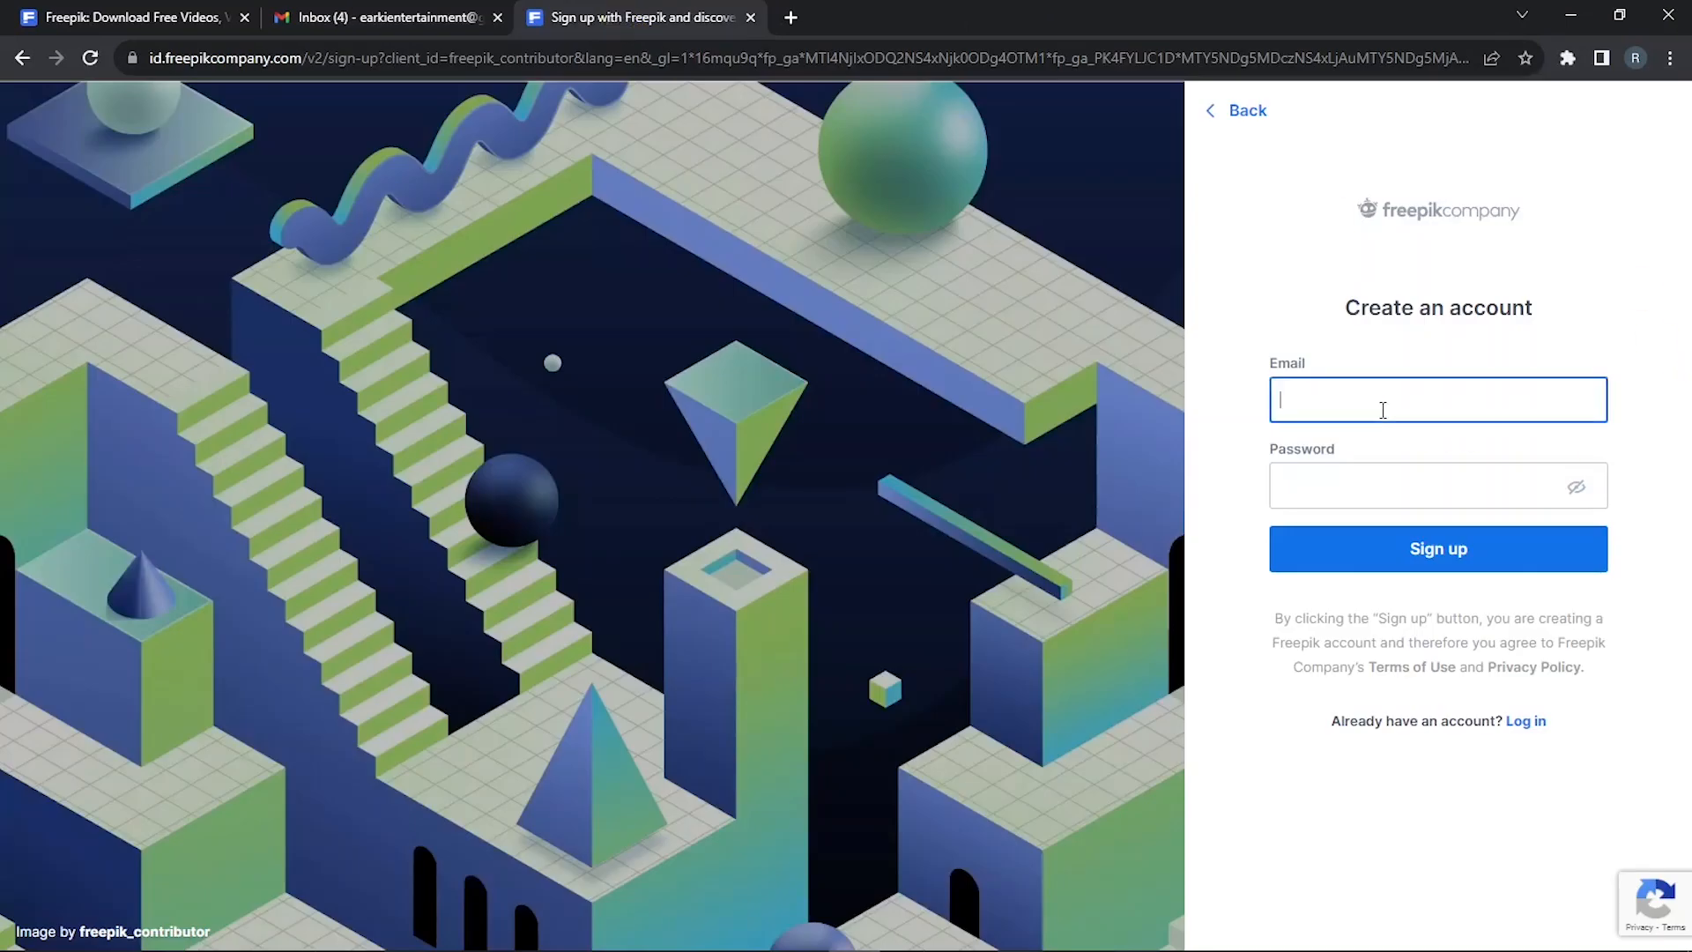
key("ctrl+v")
left_click(1414, 487)
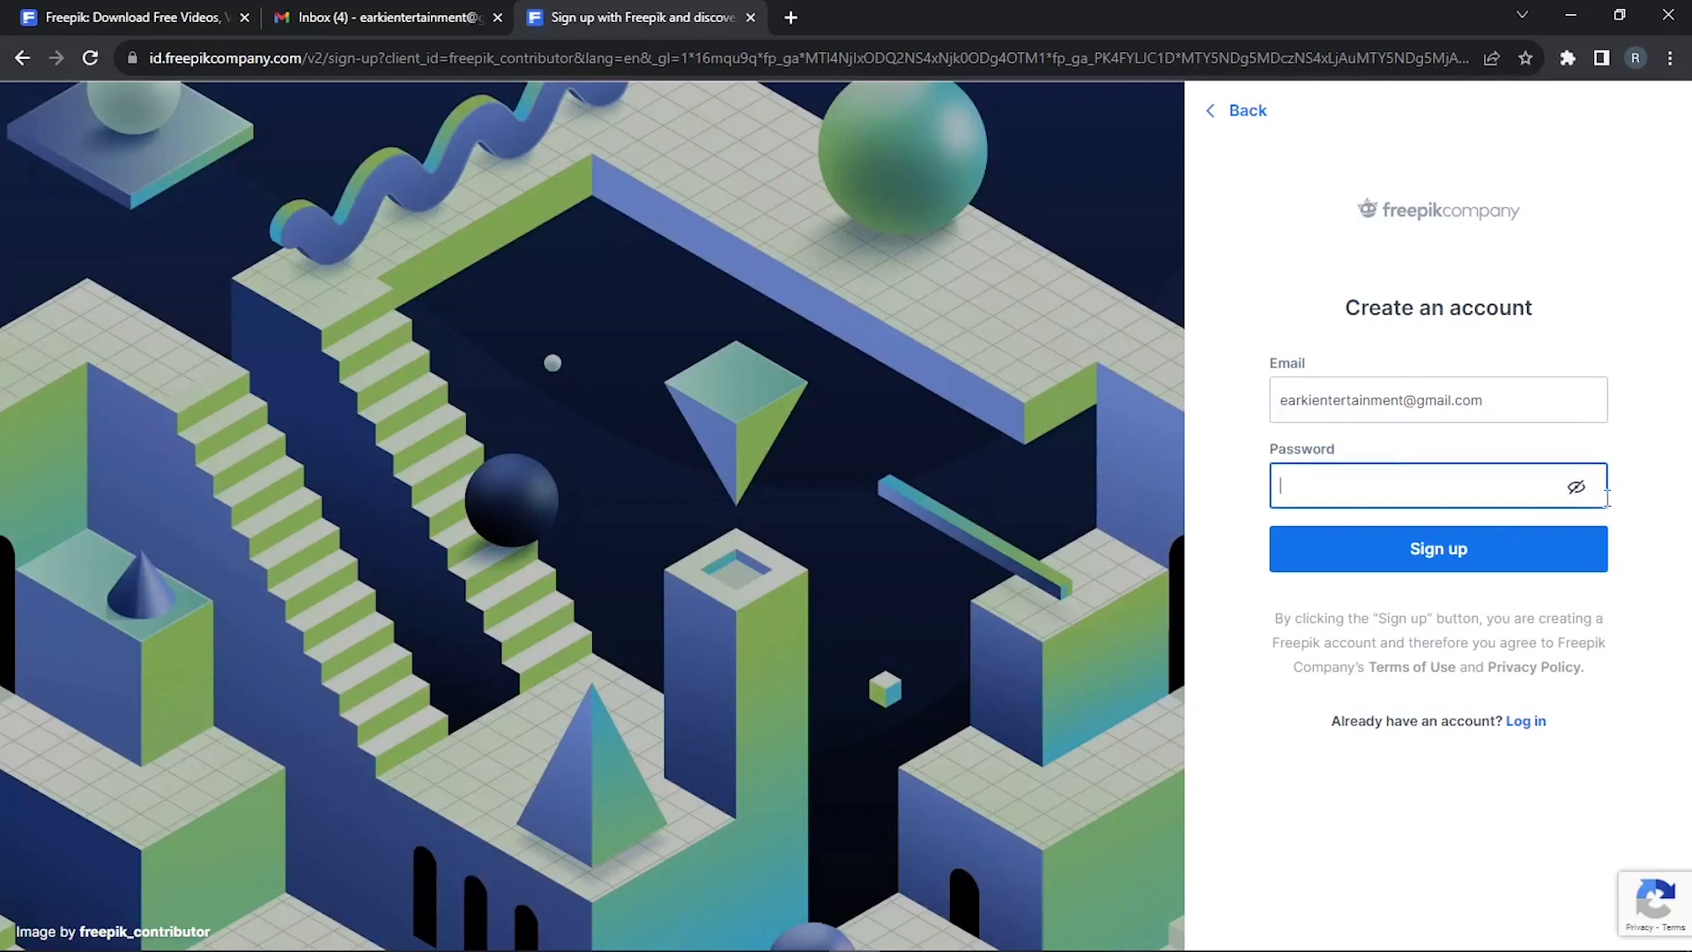
- Enter a visible password rated Strong and submit the sign-up form
left_click(1576, 487)
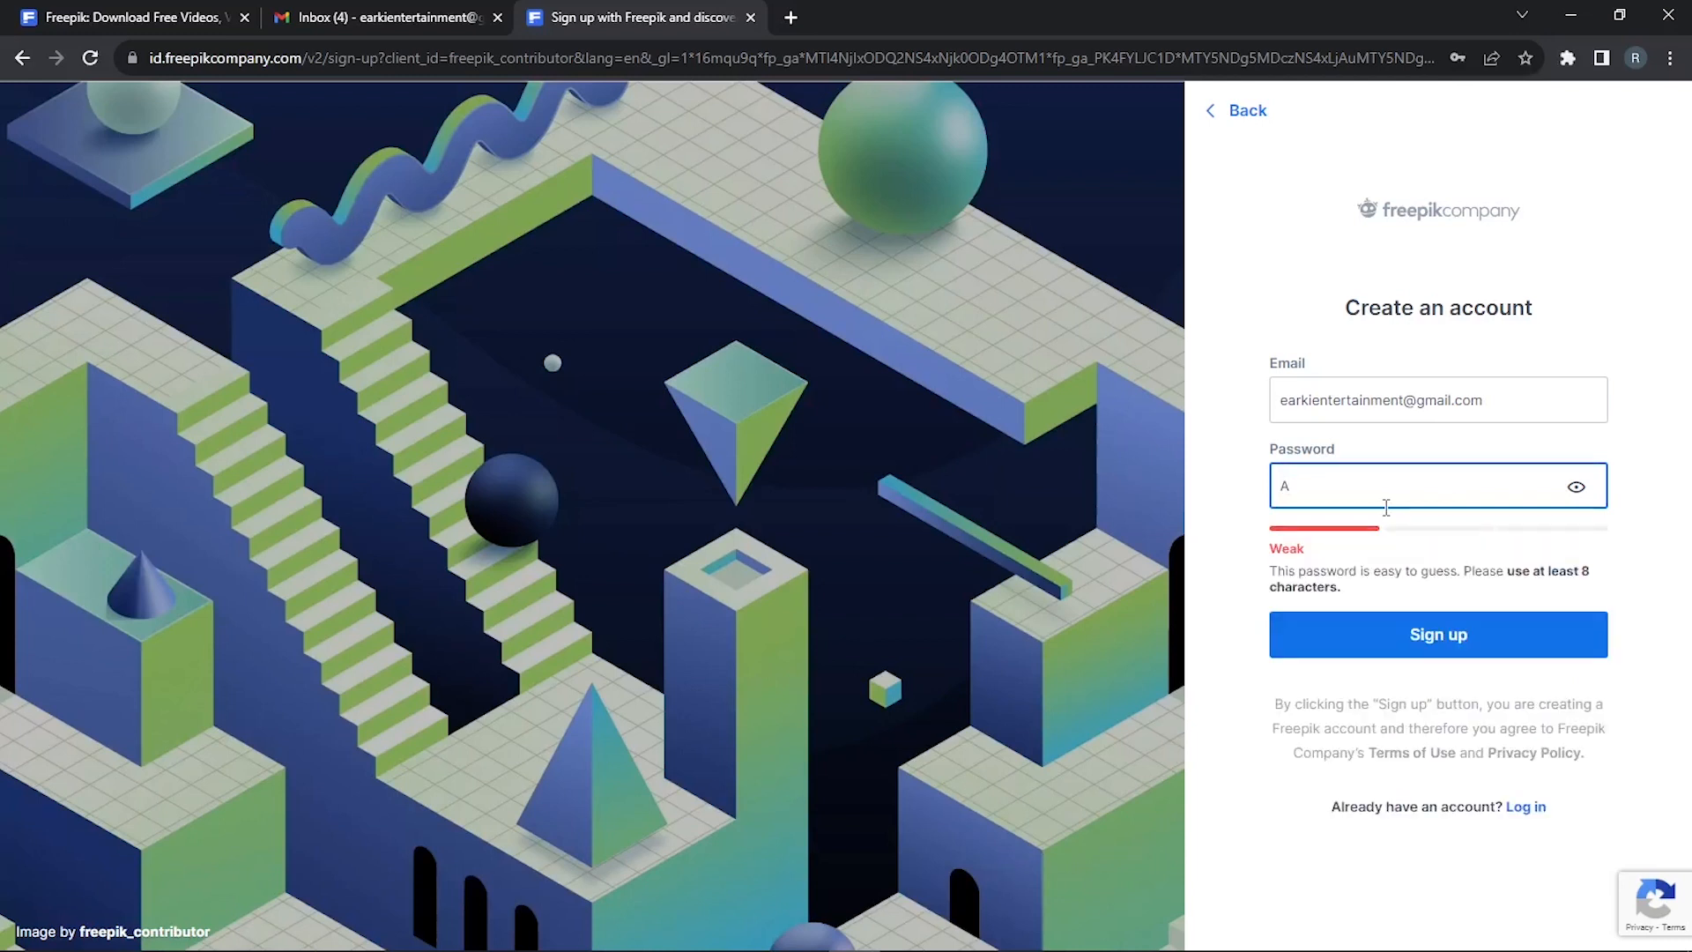
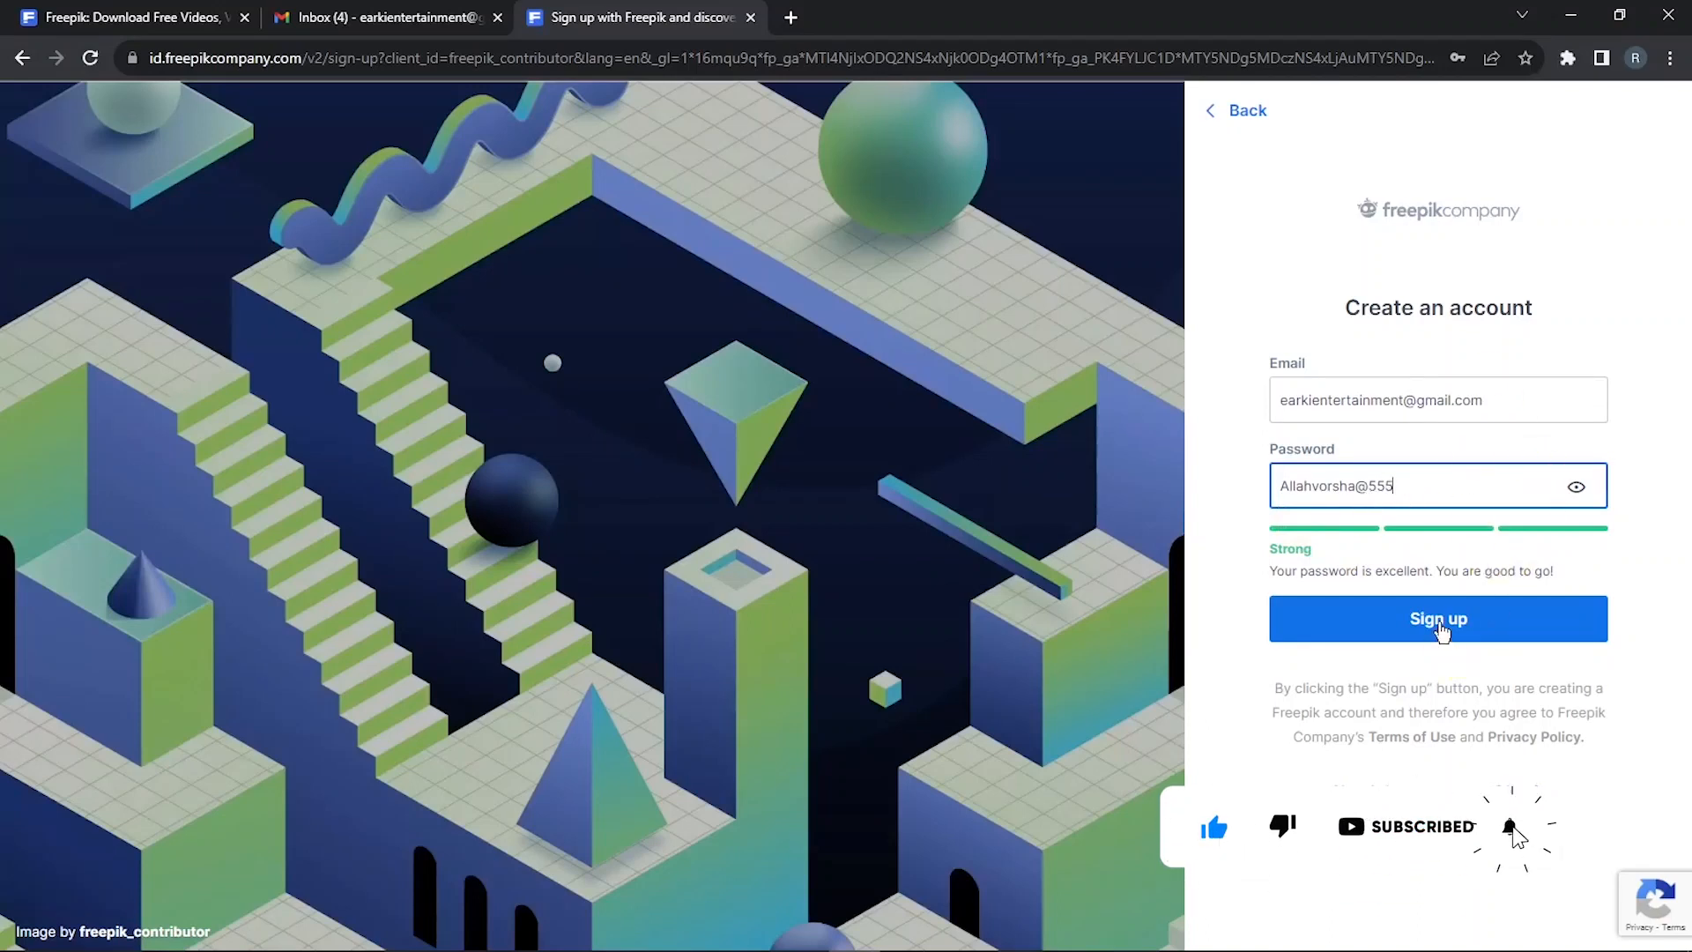
left_click(1442, 629)
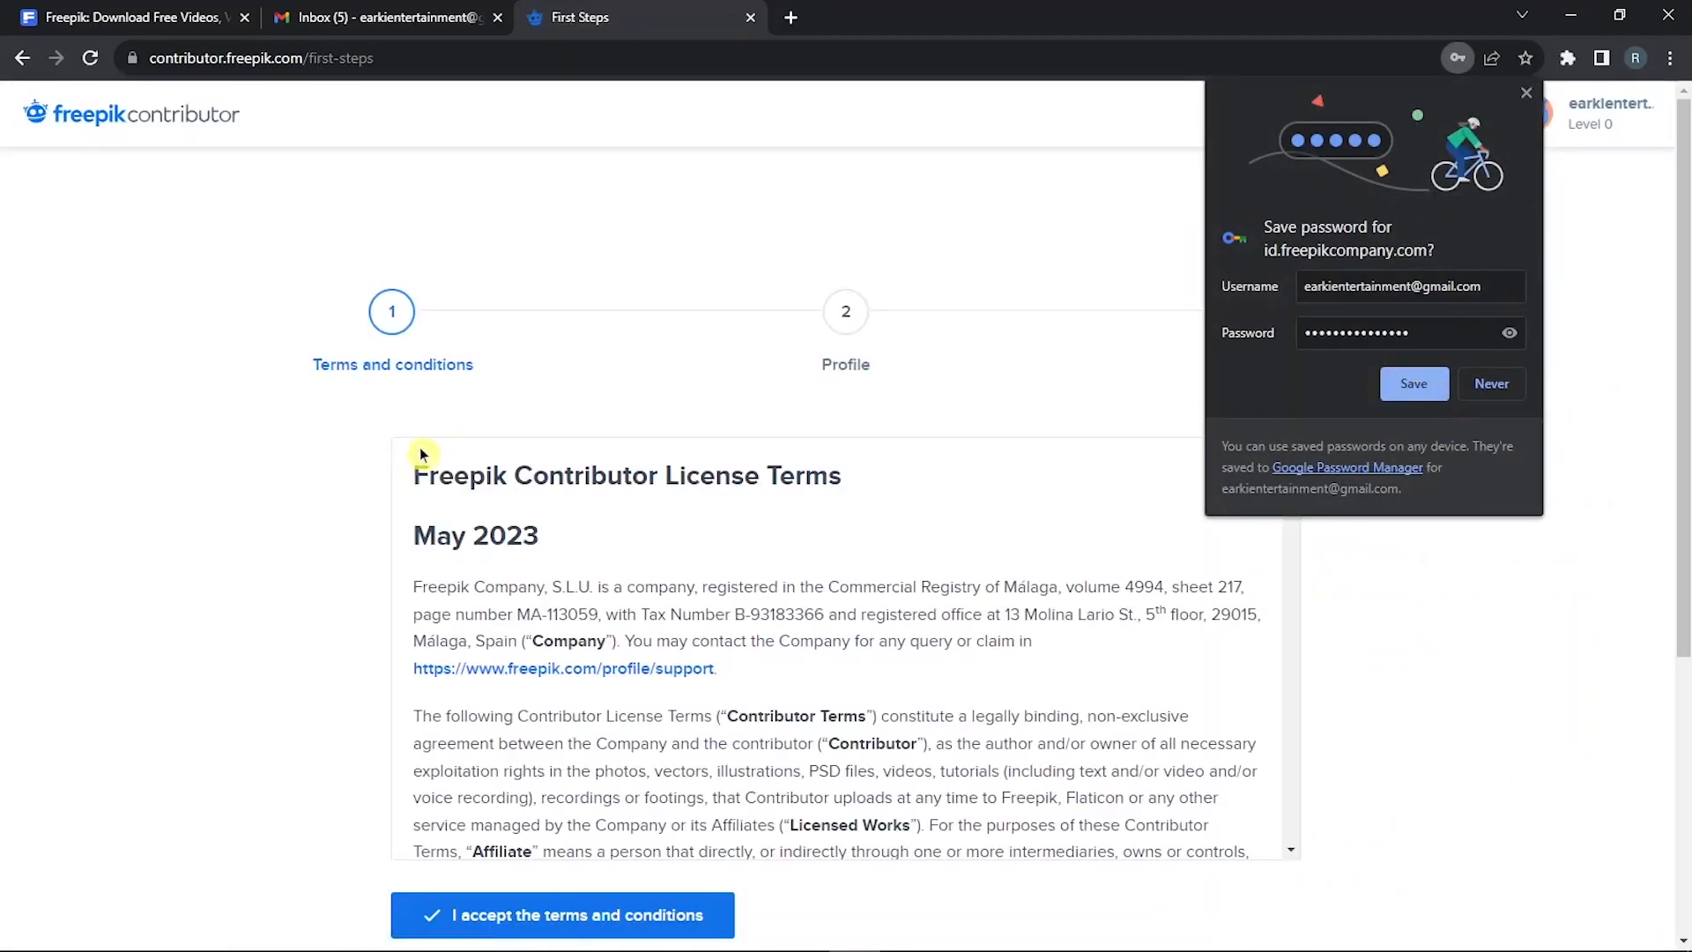
- Decline Chrome's offer to save the password with Never
scroll(423, 453, "down", 4)
scroll(631, 491, "up", 4)
left_click(1497, 394)
- Read through the contributor license terms and accept the terms and conditions
scroll(532, 571, "down", 3)
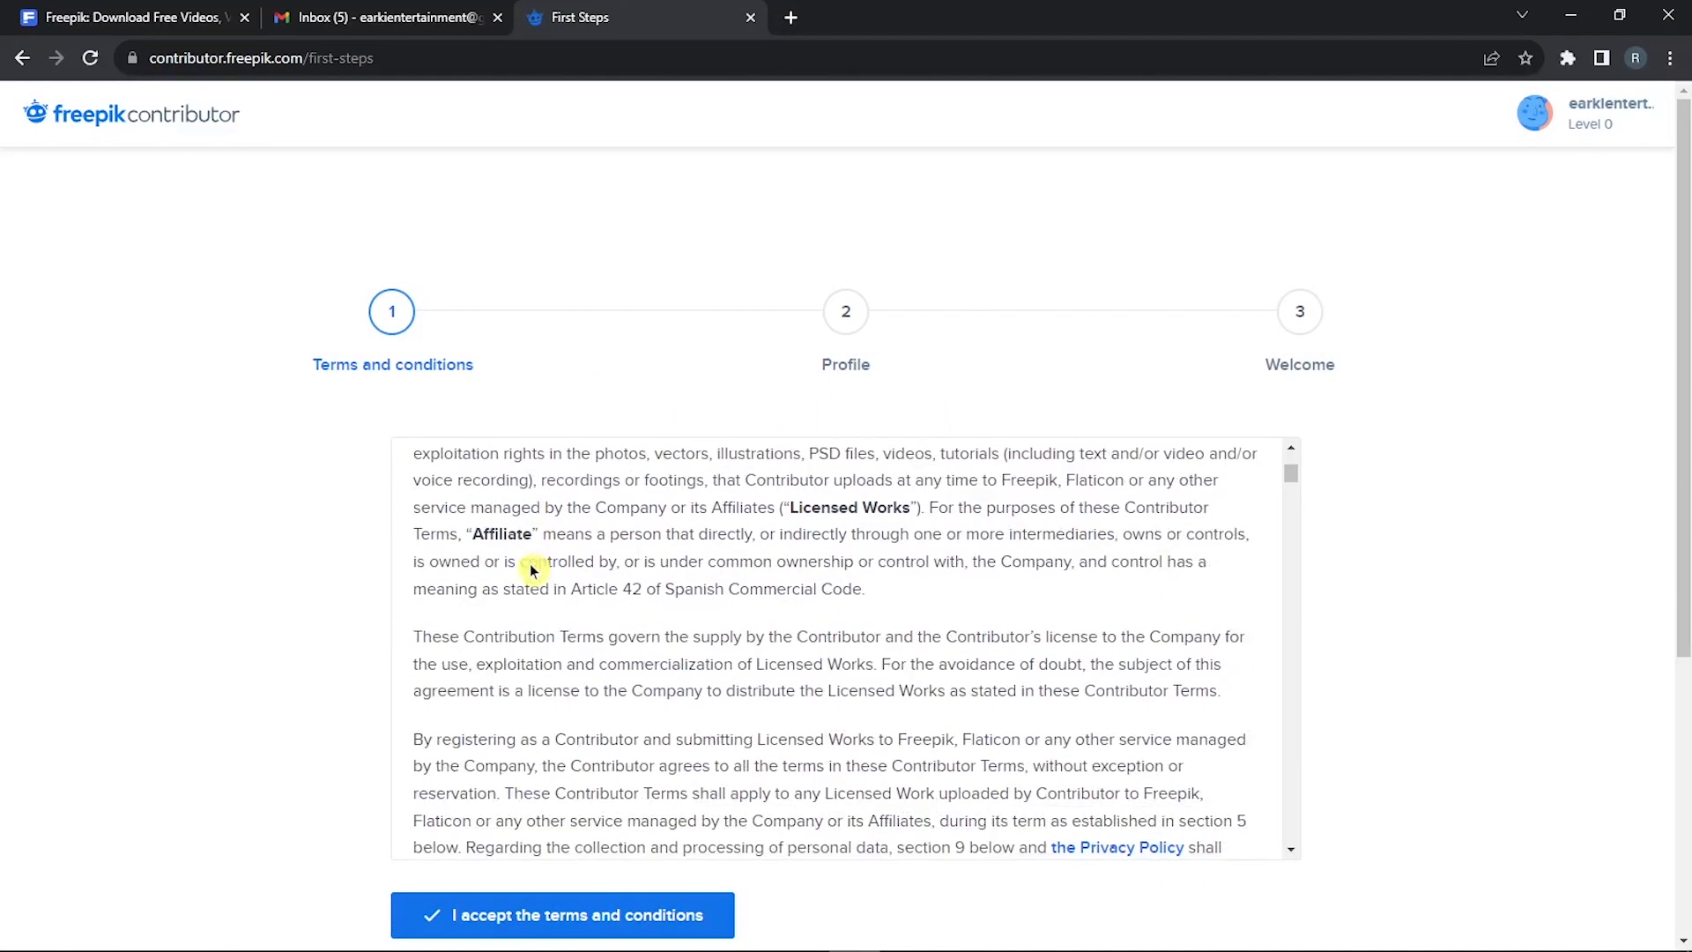
scroll(465, 422, "down", 5)
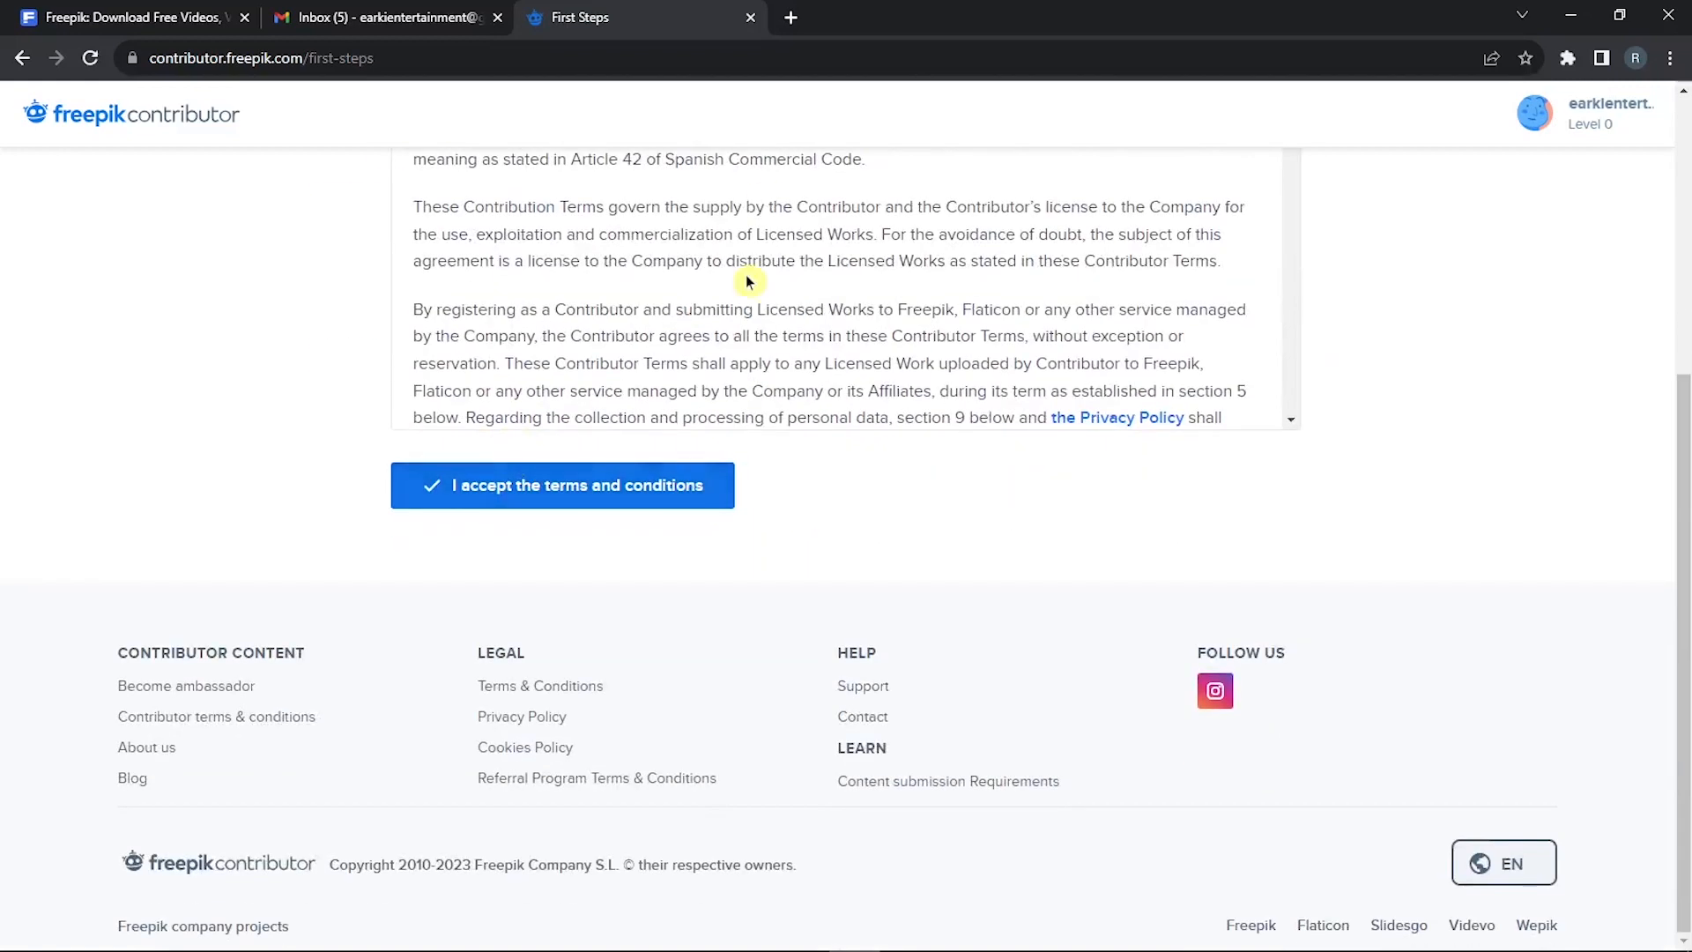
scroll(747, 281, "up", 10)
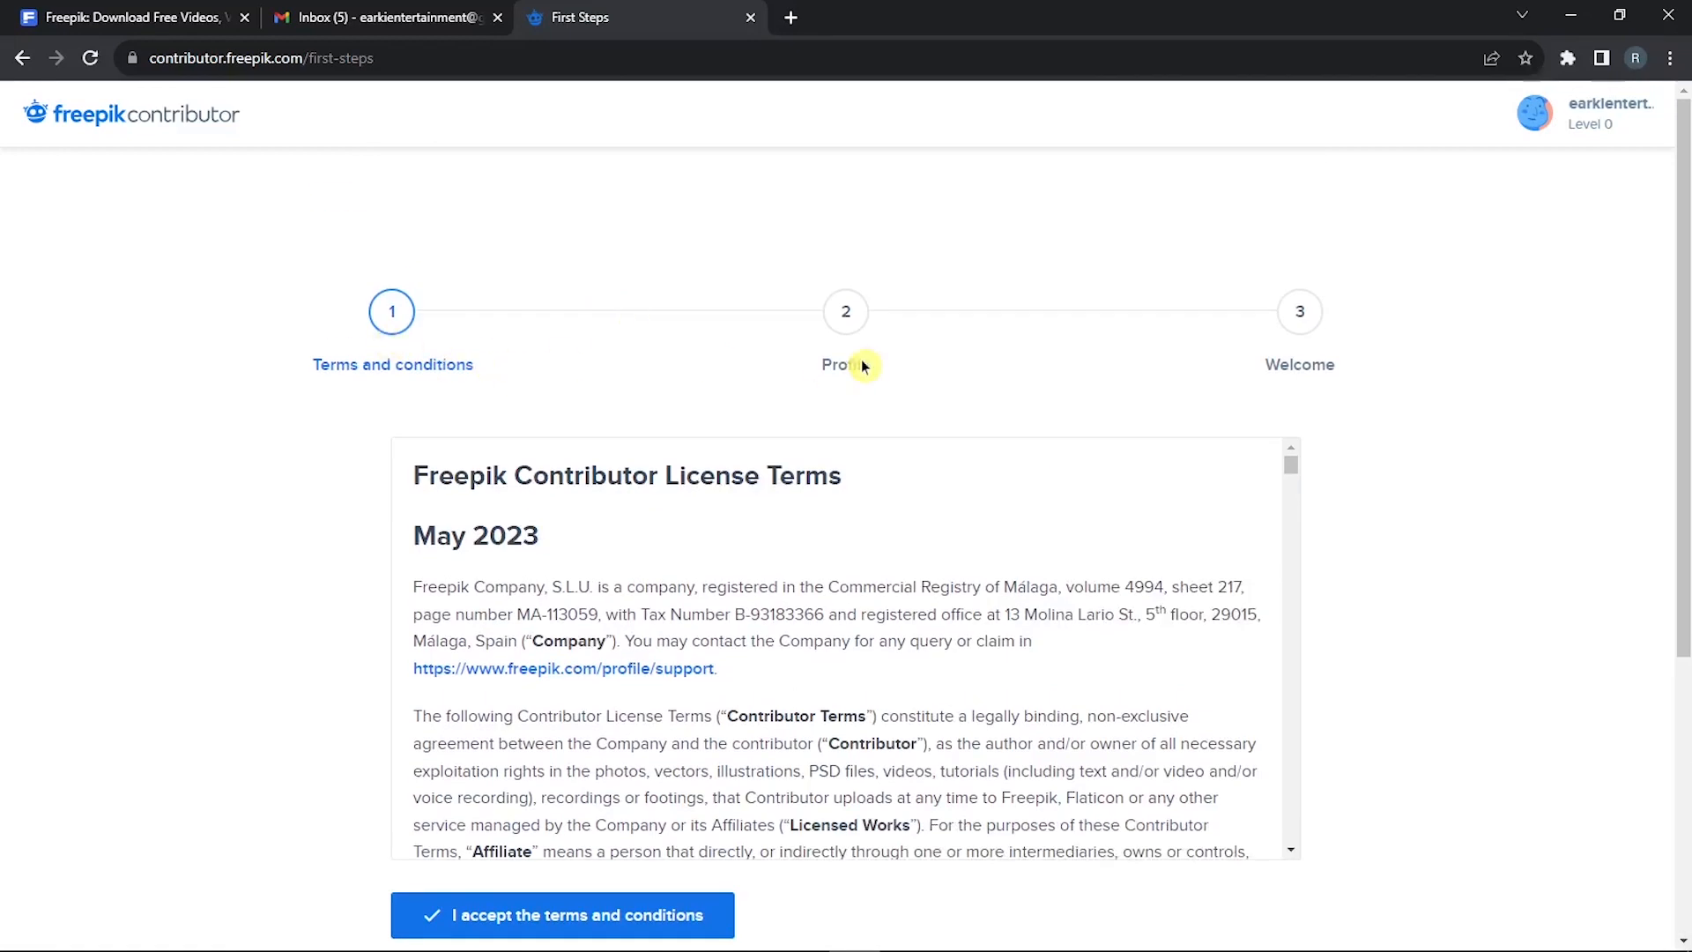
scroll(483, 293, "down", 2)
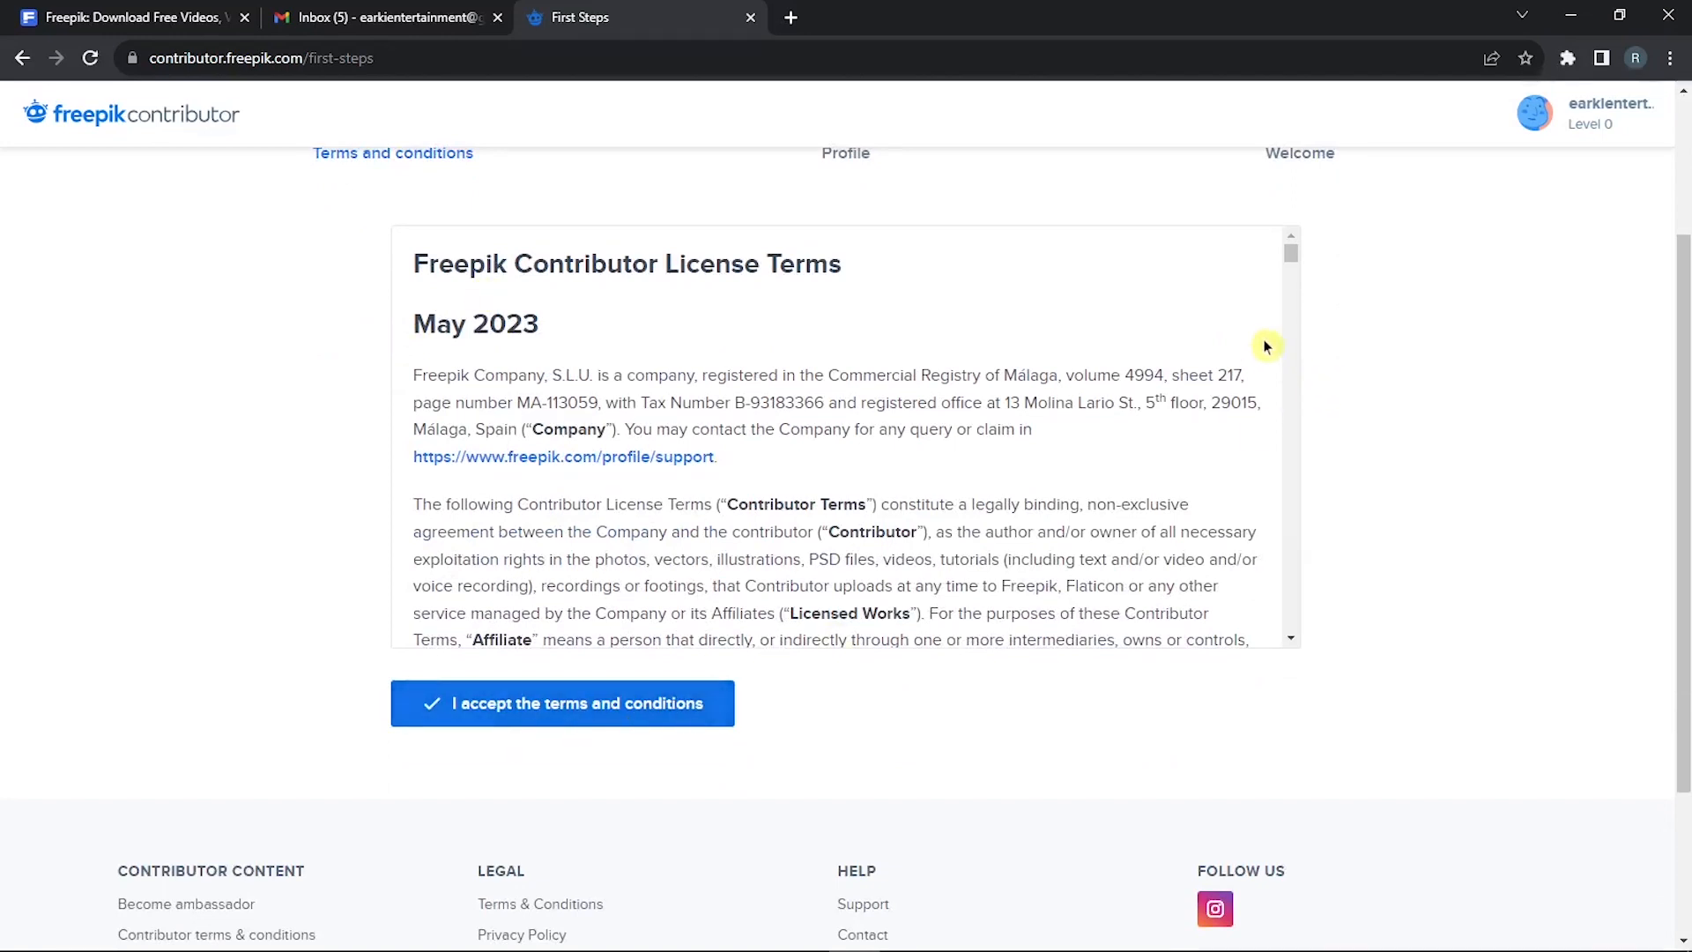
left_click_drag(1291, 256, 1285, 664)
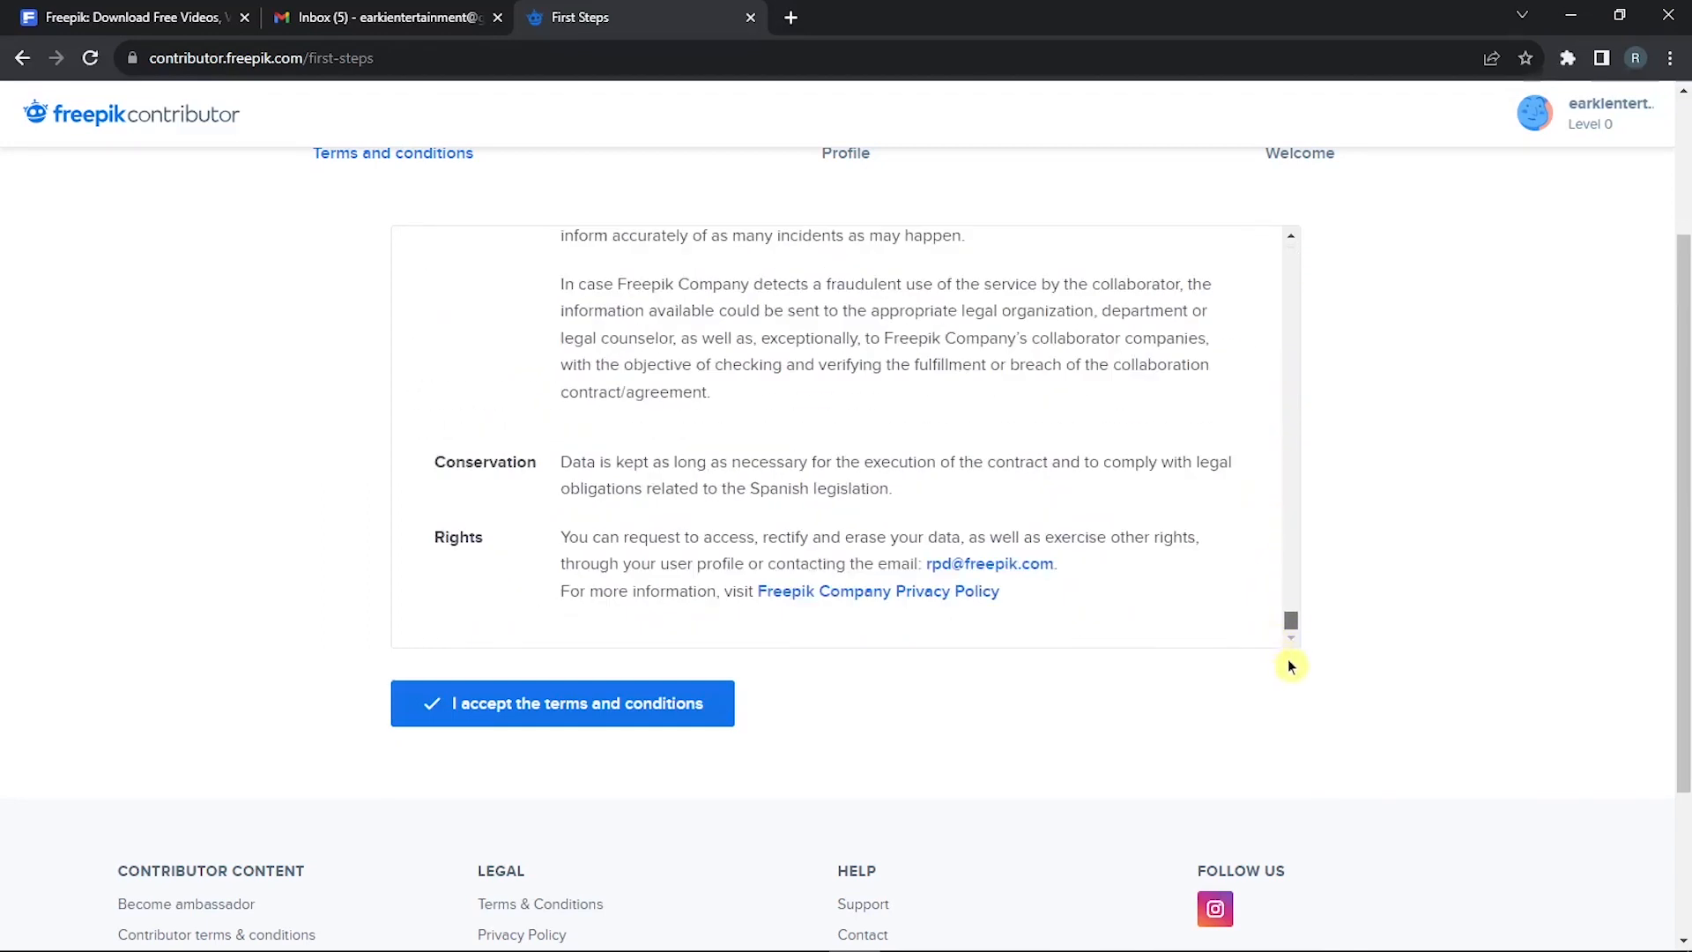
left_click(546, 716)
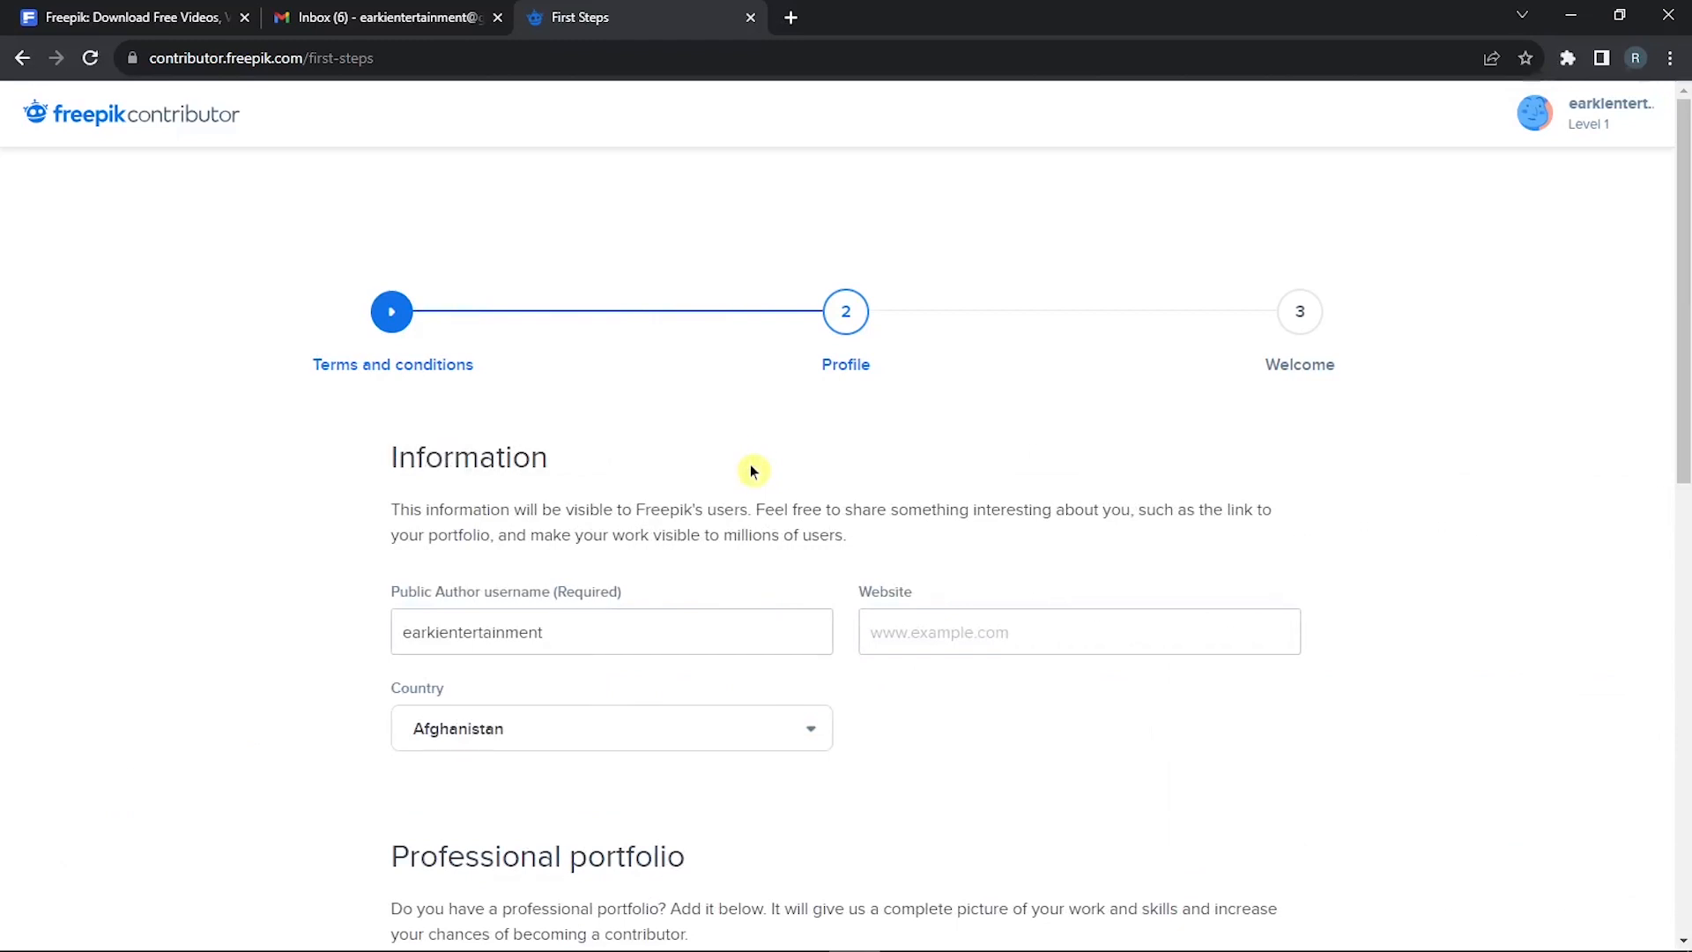
- Replace the prefilled public author username with a new username
scroll(679, 556, "down", 3)
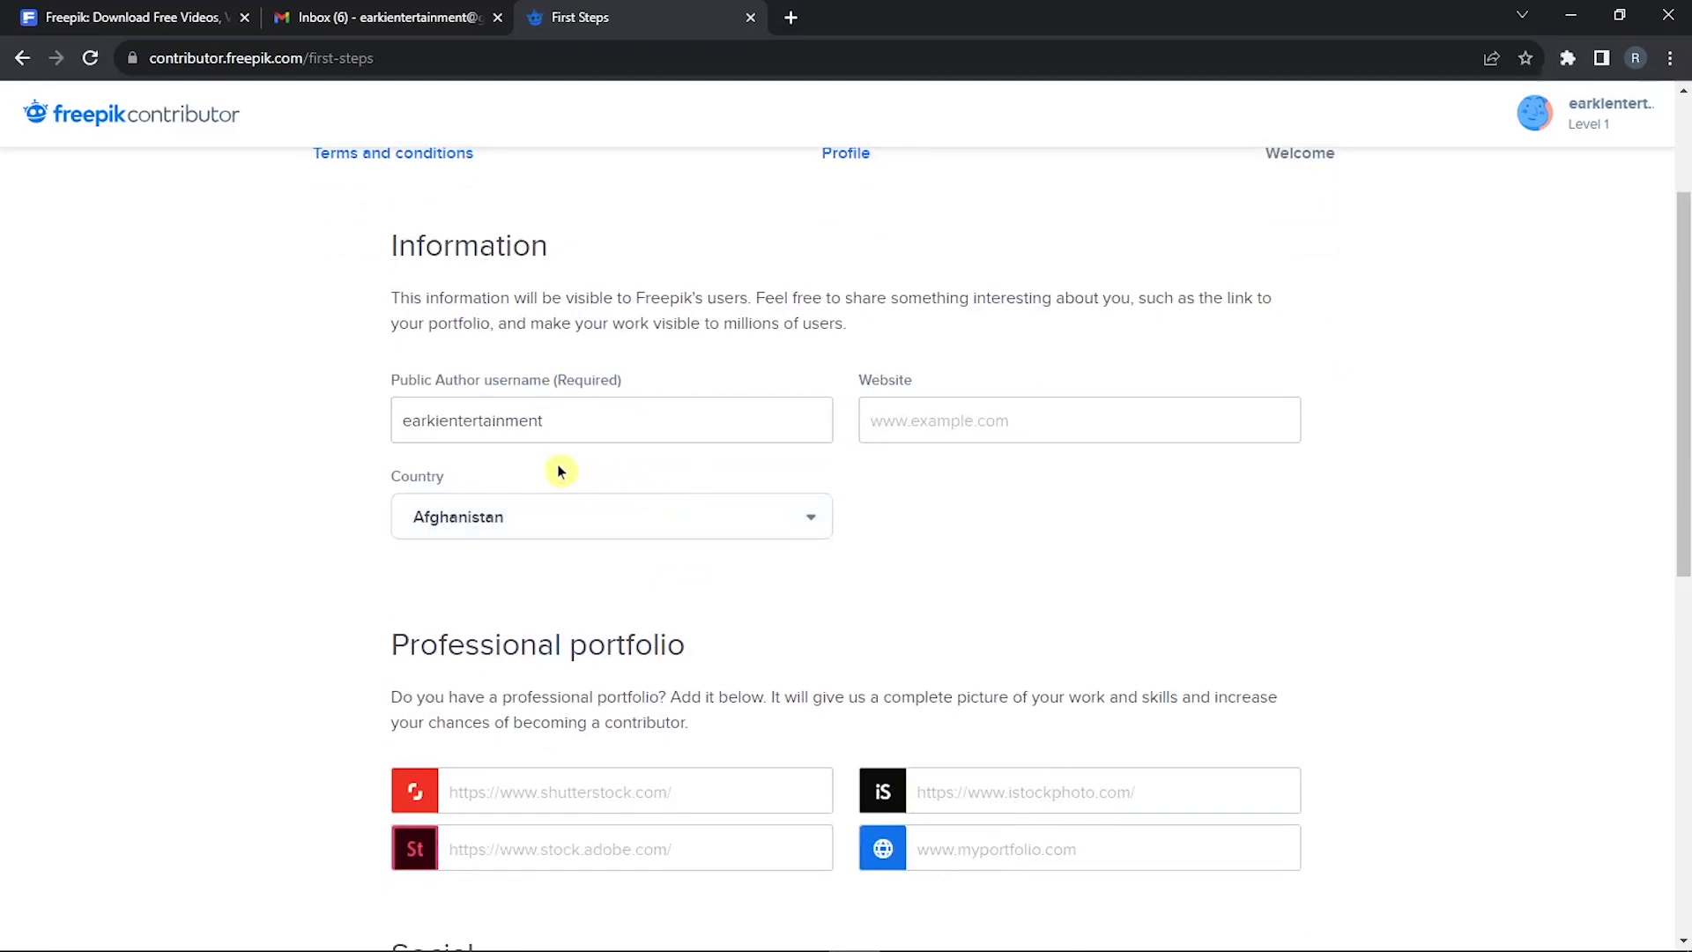
scroll(557, 471, "up", 3)
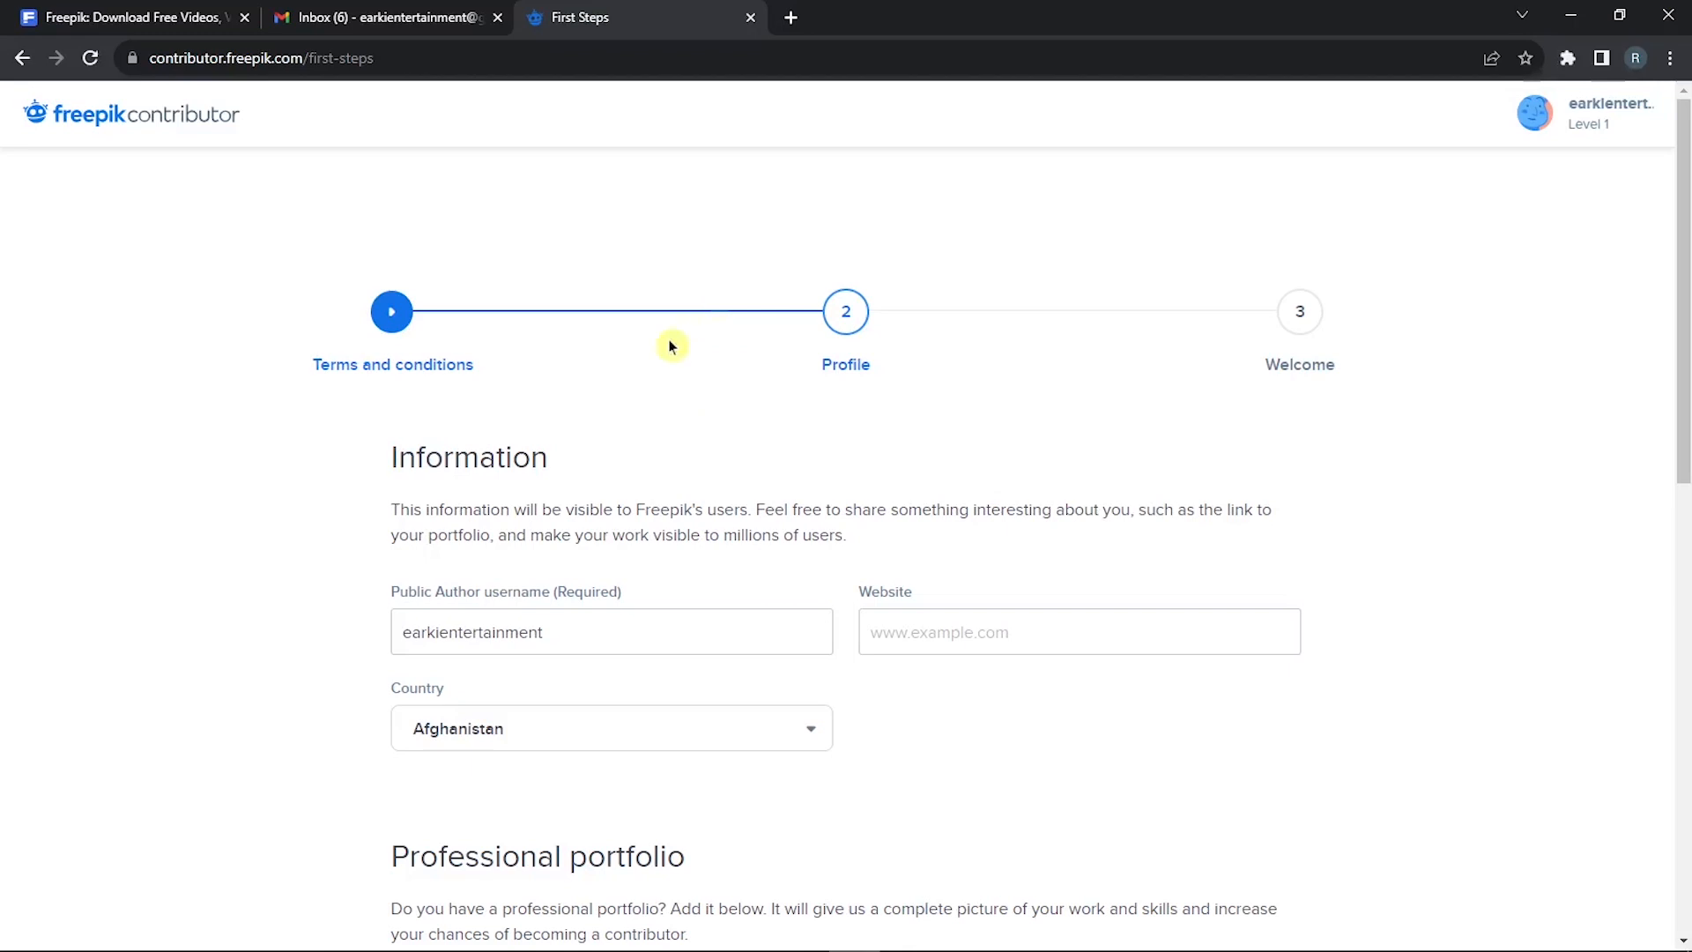
left_click(544, 605)
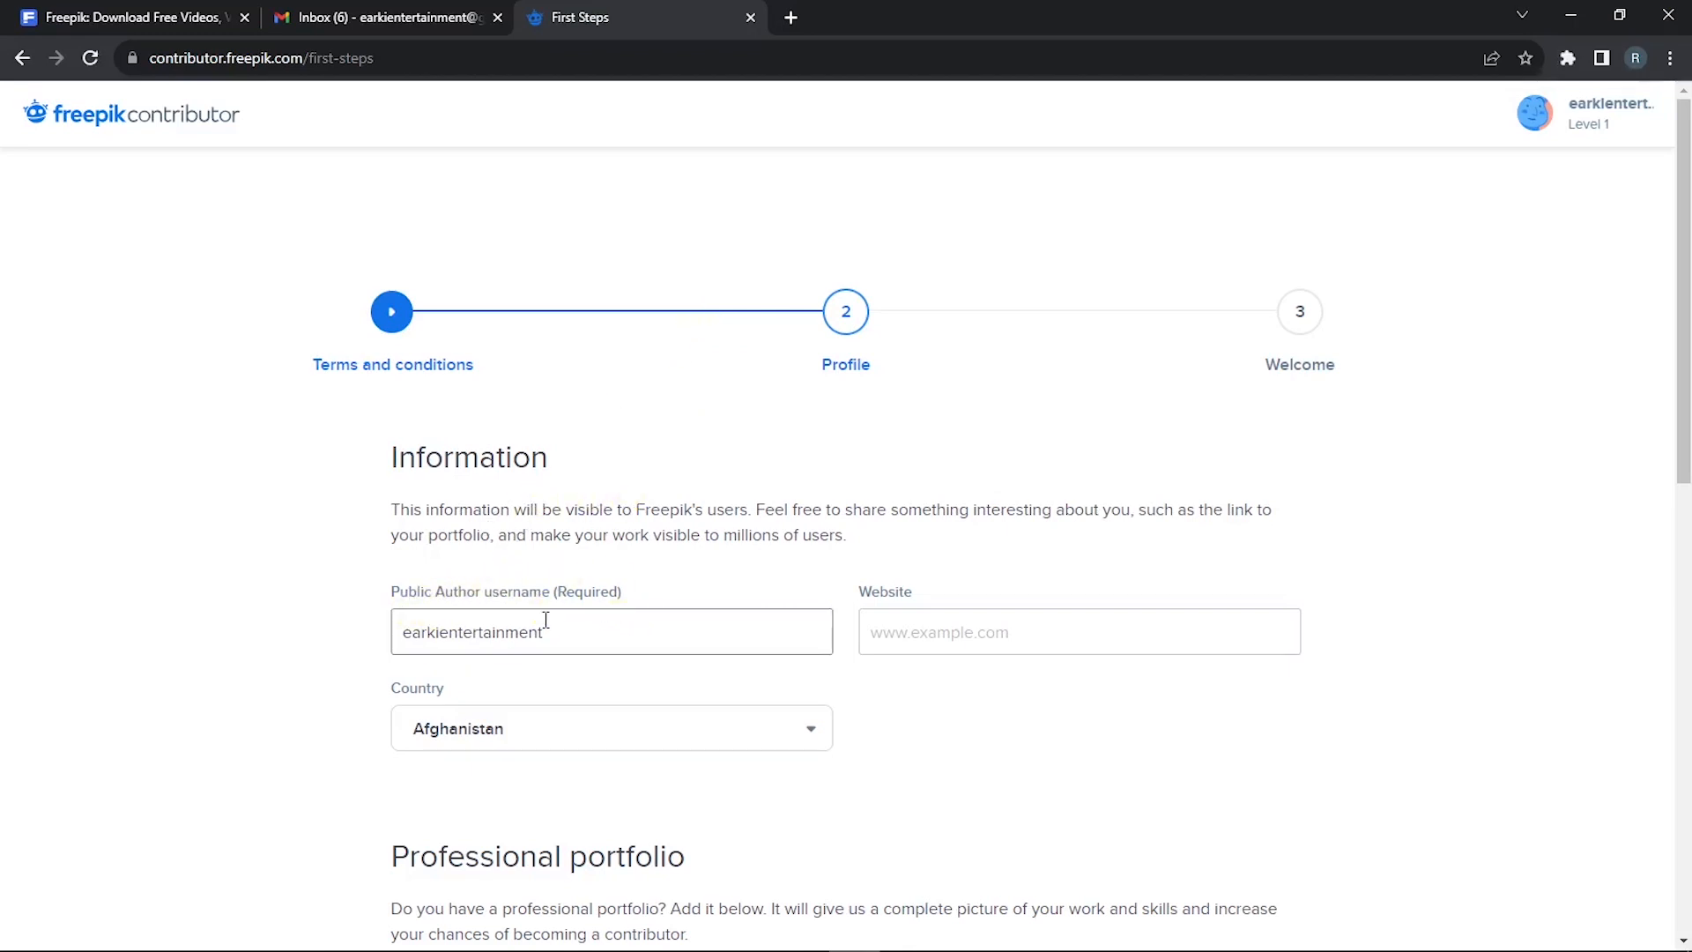
scroll(547, 623, "down", 1)
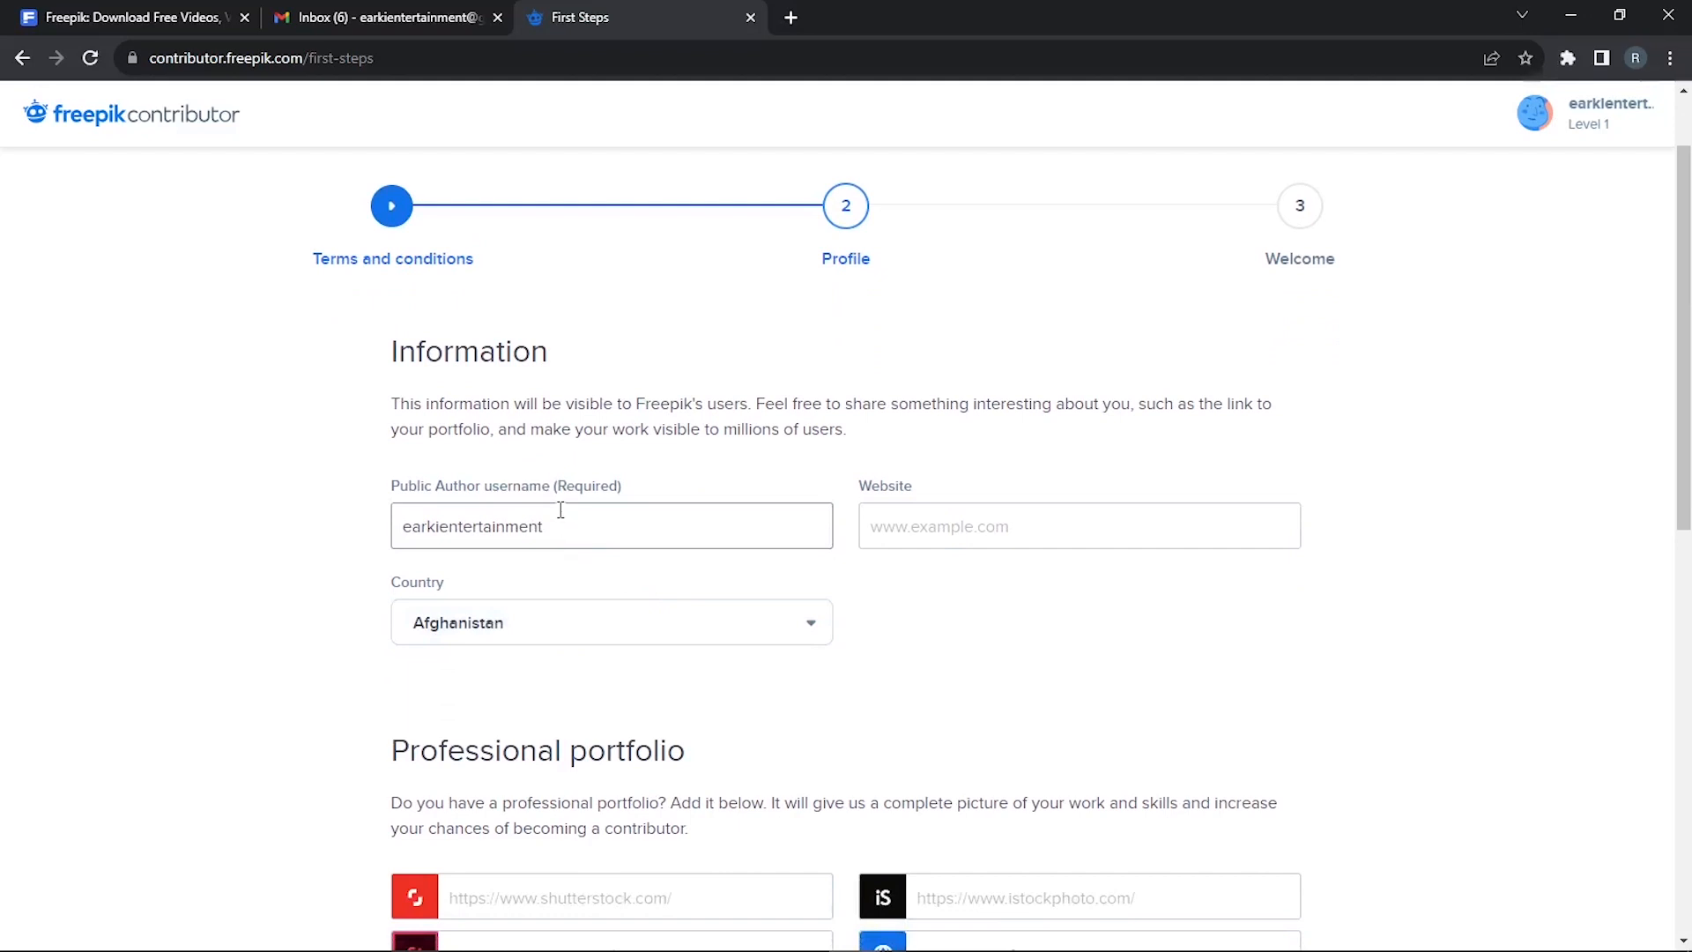
left_click_drag(553, 524, 394, 520)
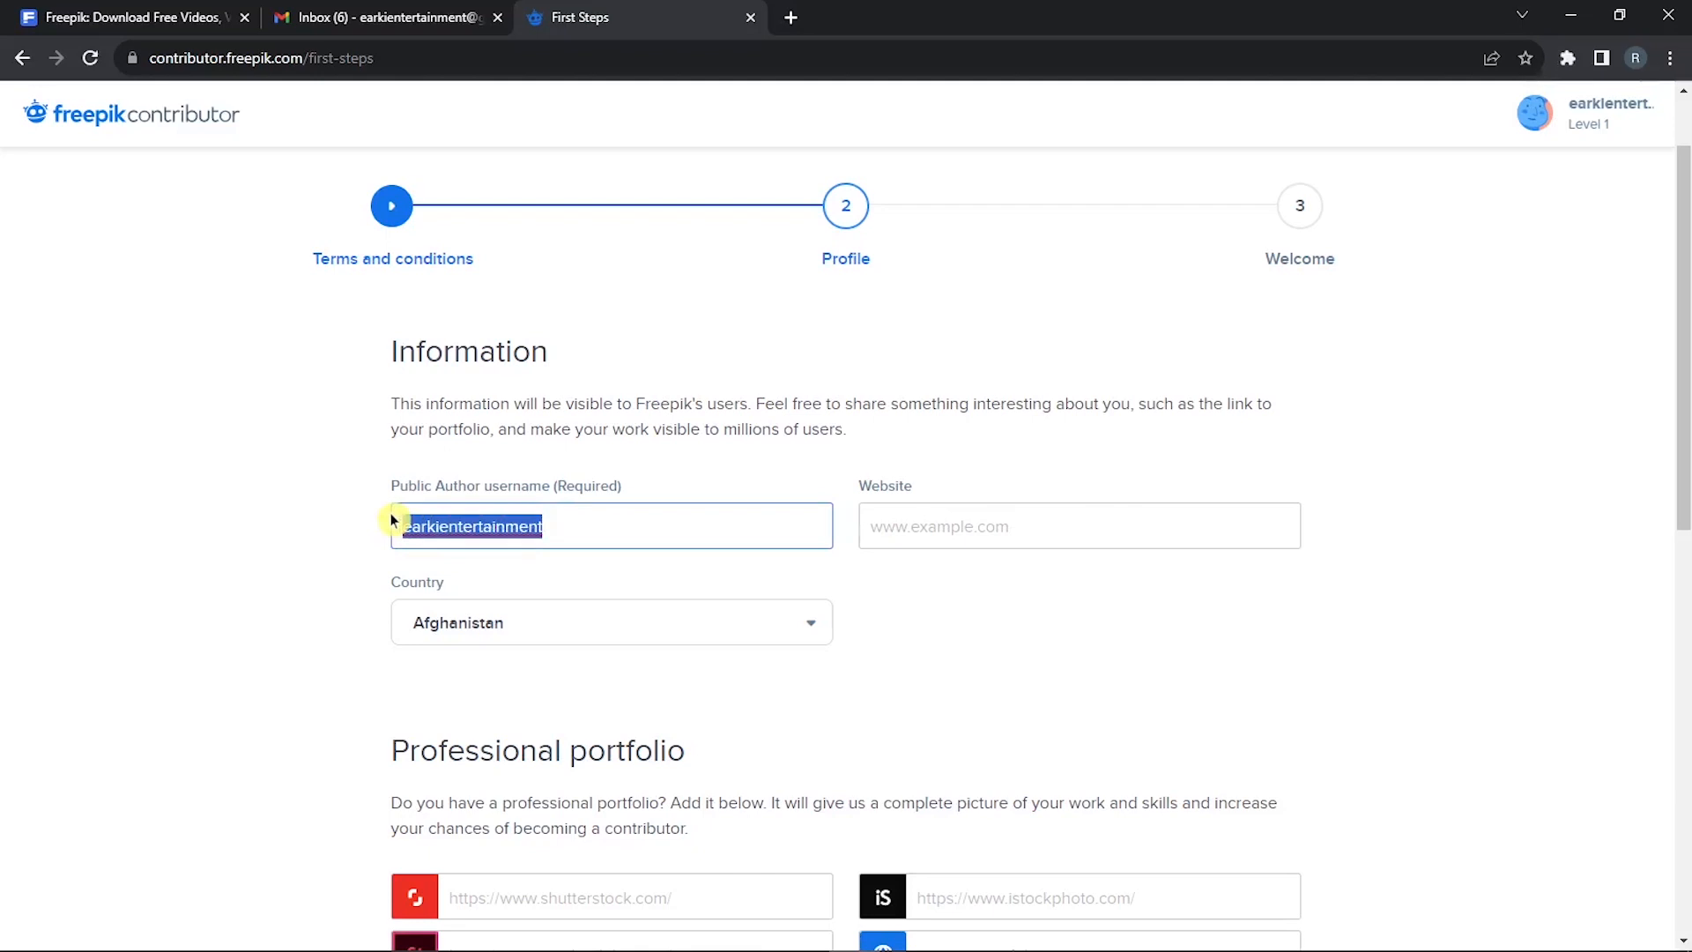
type("robbany88")
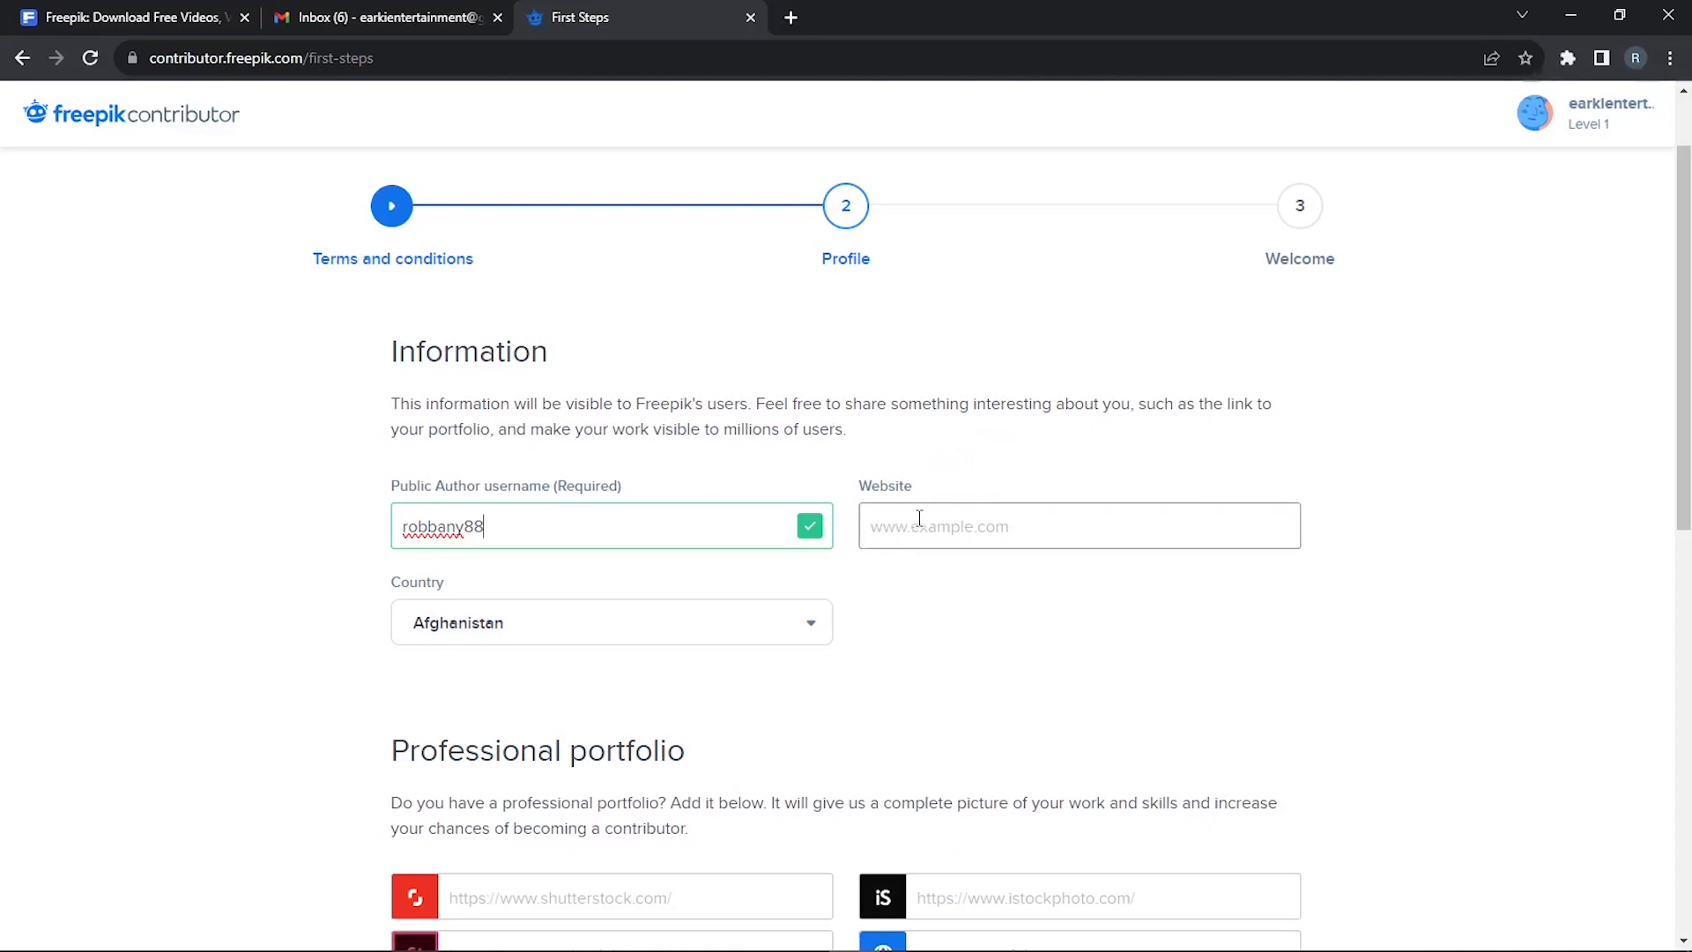
- Change the Country from Afghanistan to Bangladesh
scroll(912, 529, "down", 3)
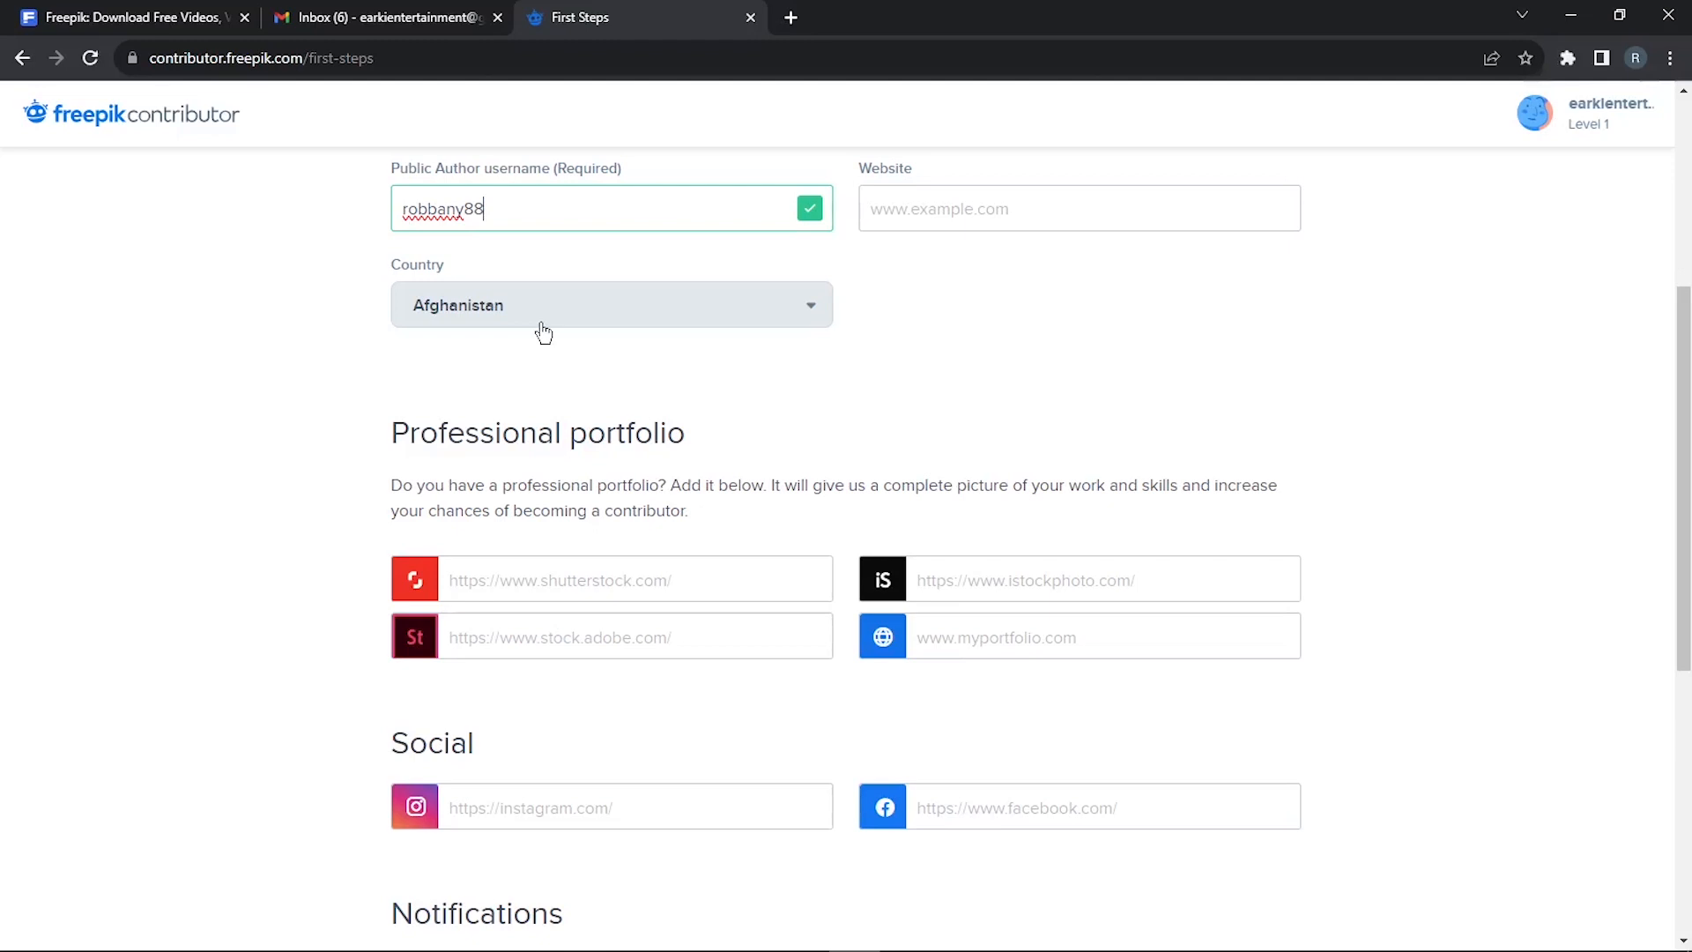
scroll(479, 249, "up", 1)
left_click(800, 418)
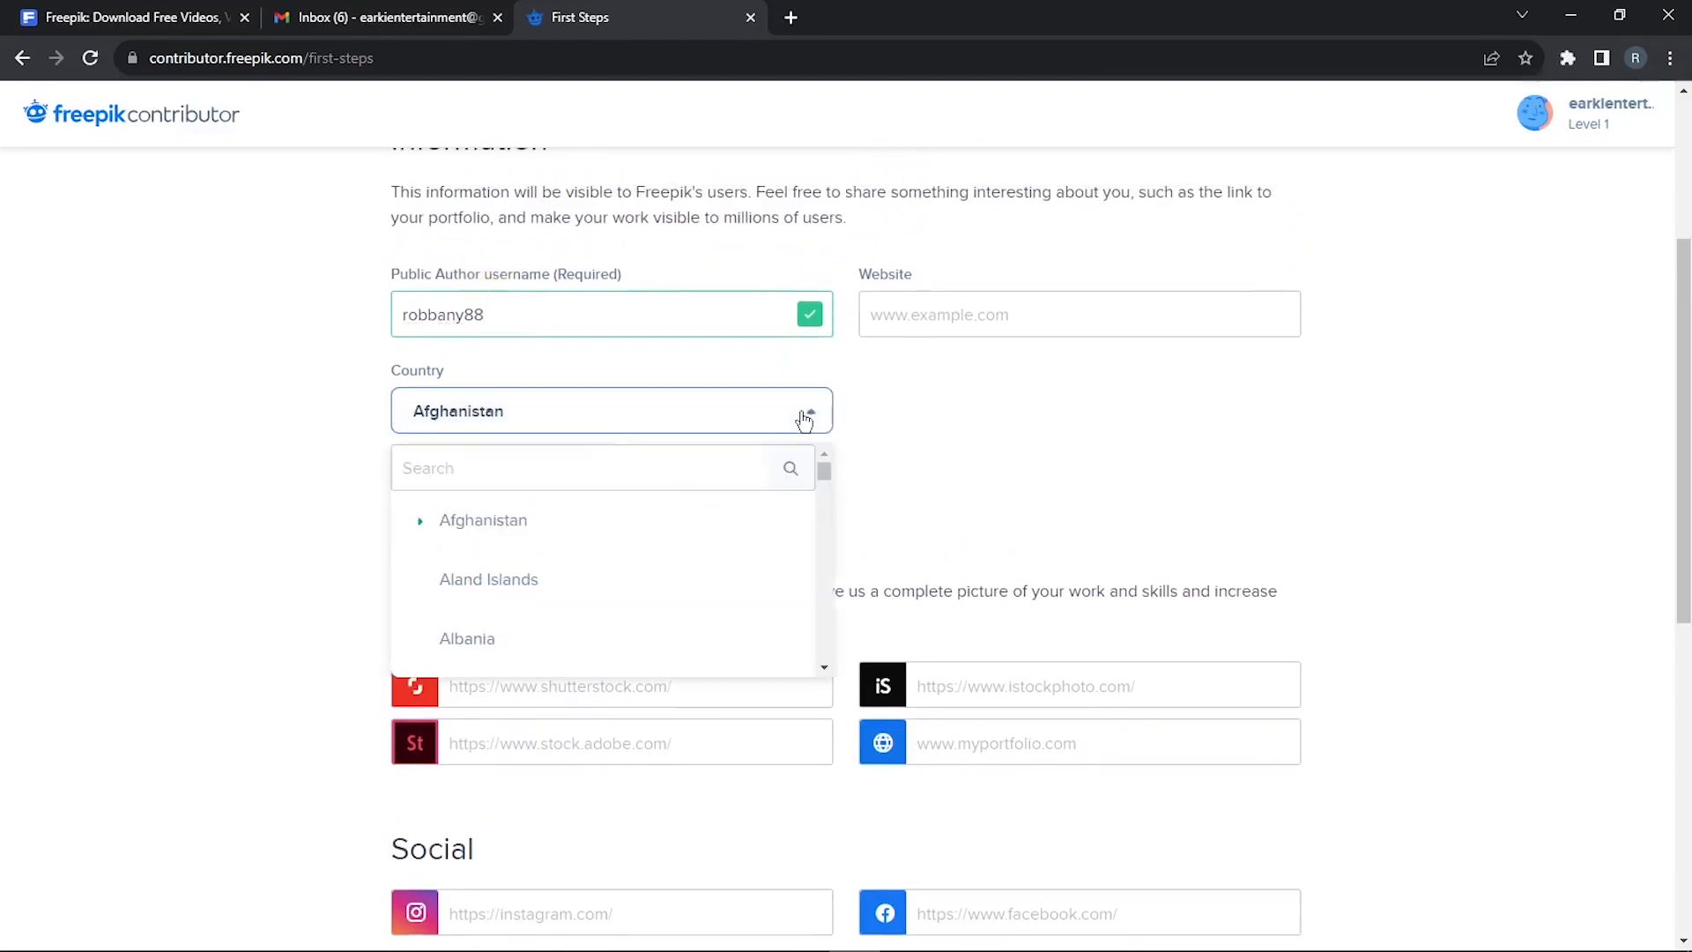
scroll(507, 602, "down", 10)
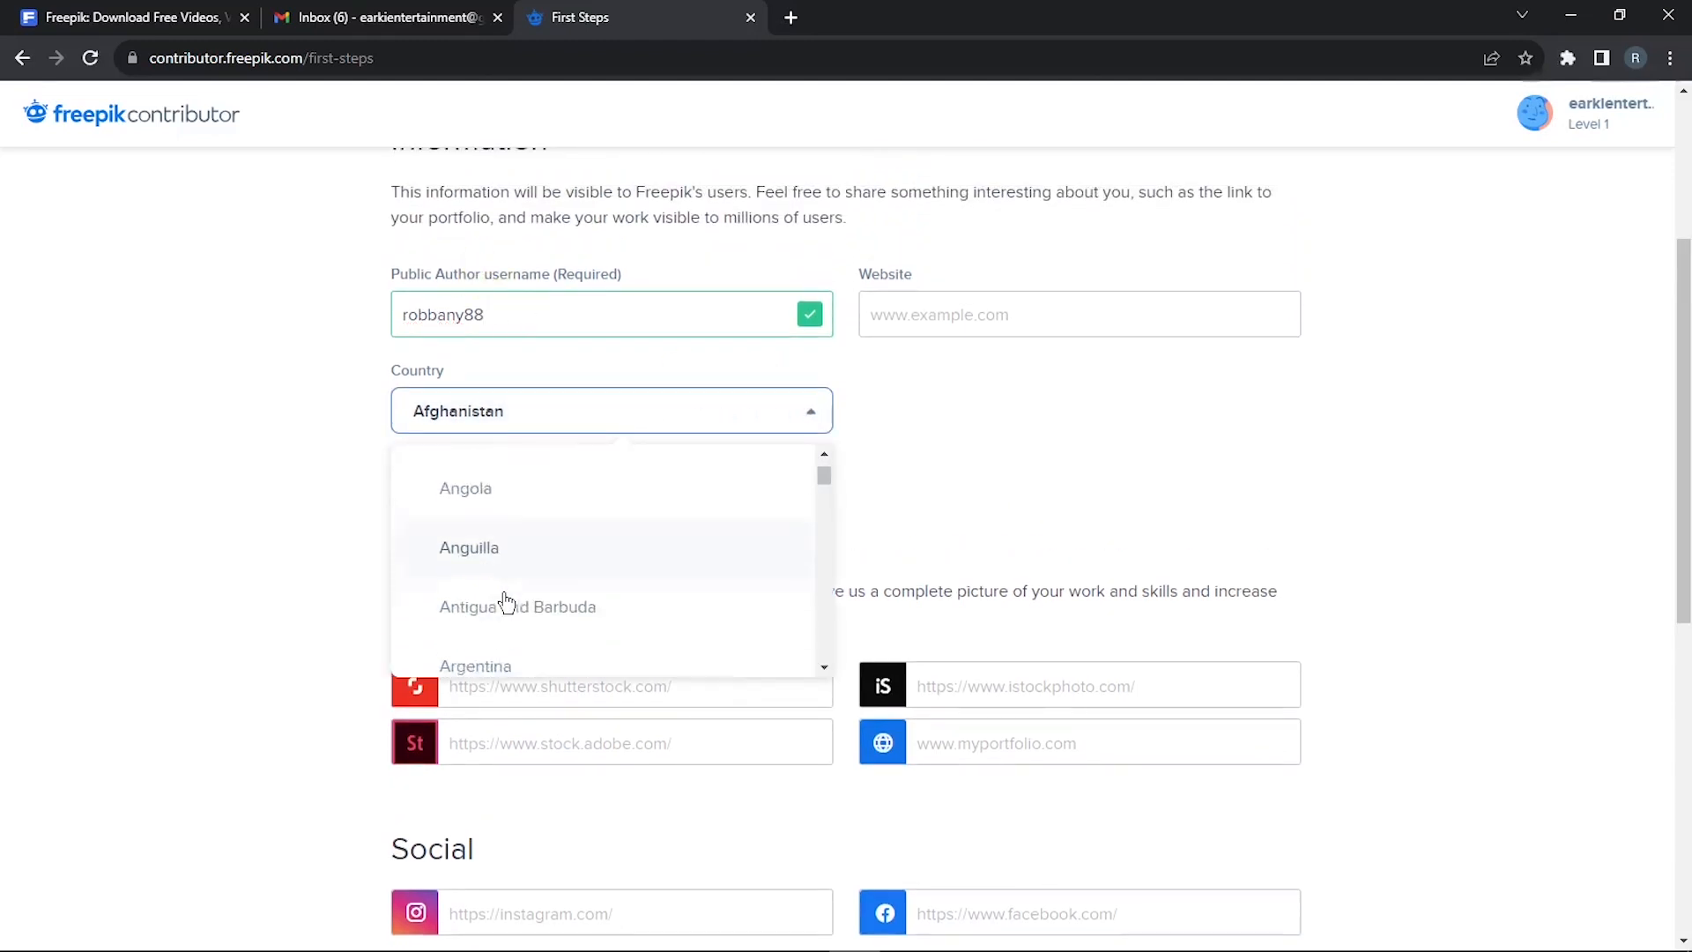
scroll(505, 600, "down", 4)
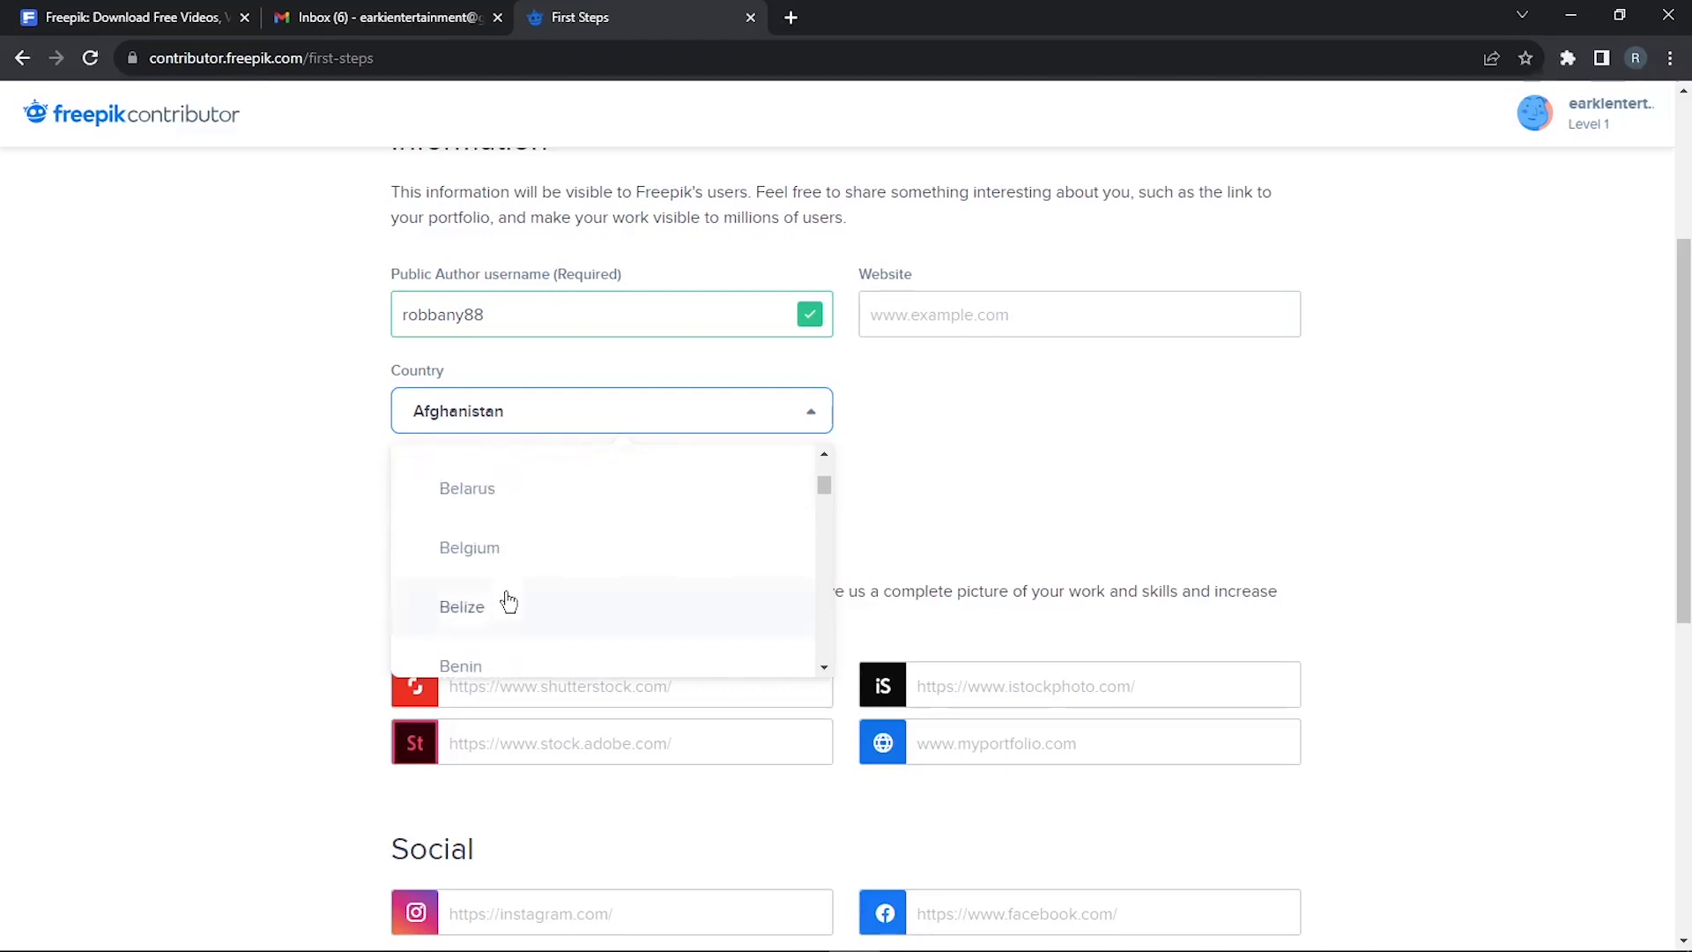
scroll(547, 600, "up", 3)
left_click(497, 586)
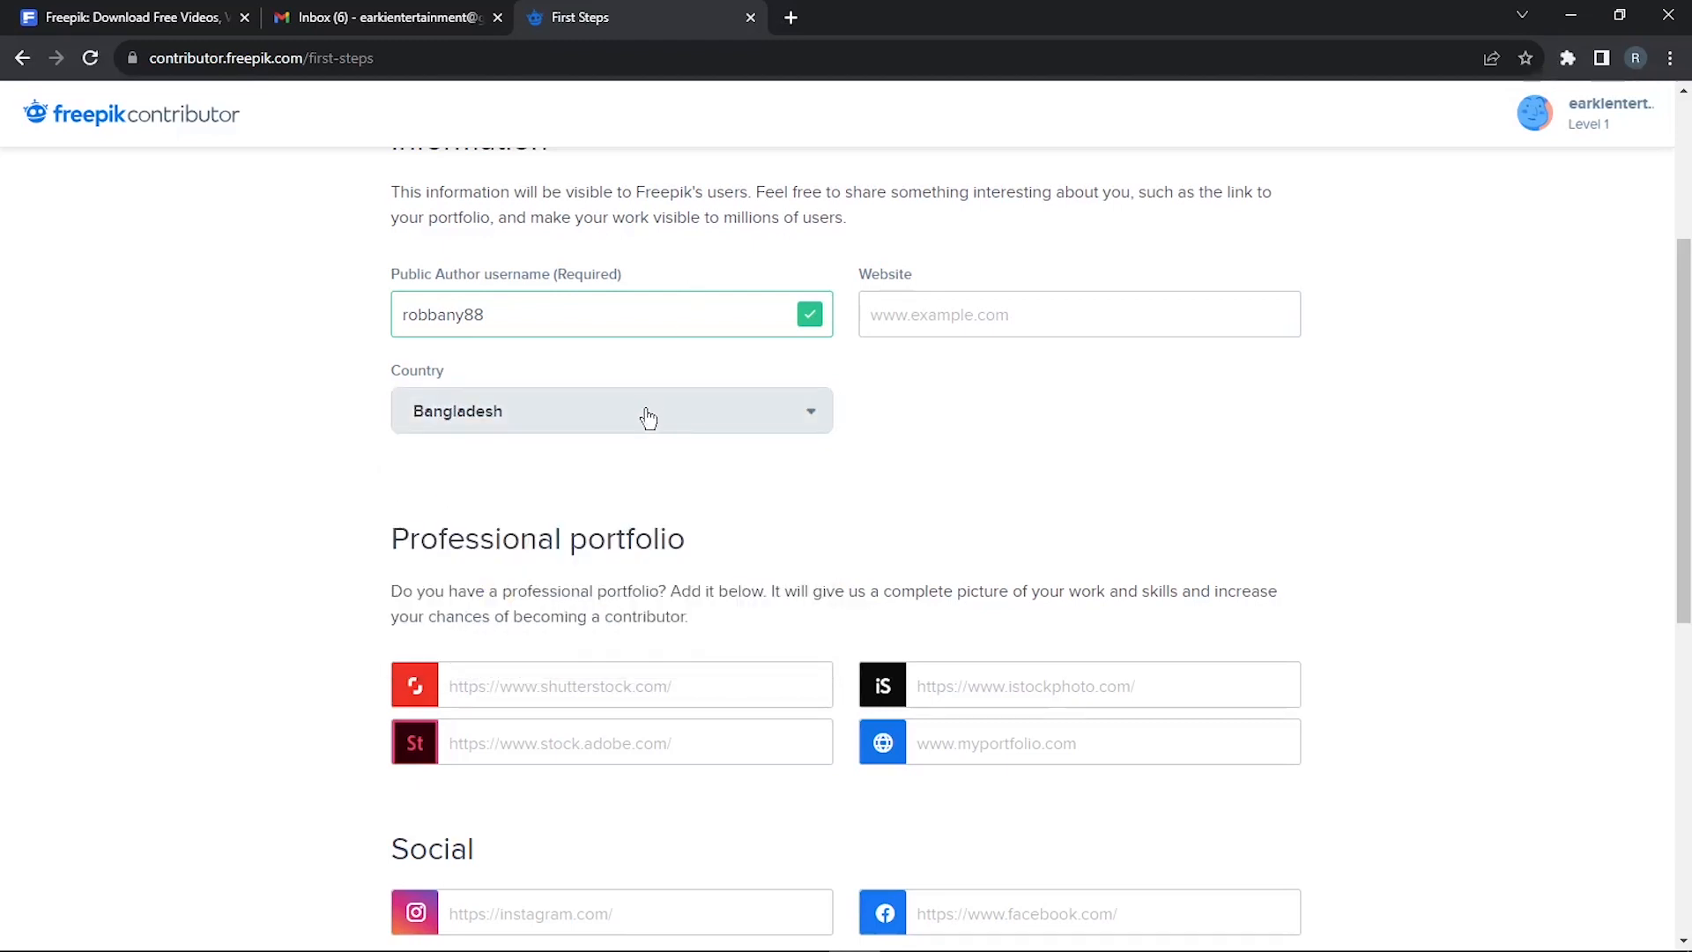
- Review the profile form and save the profile
scroll(652, 415, "down", 1)
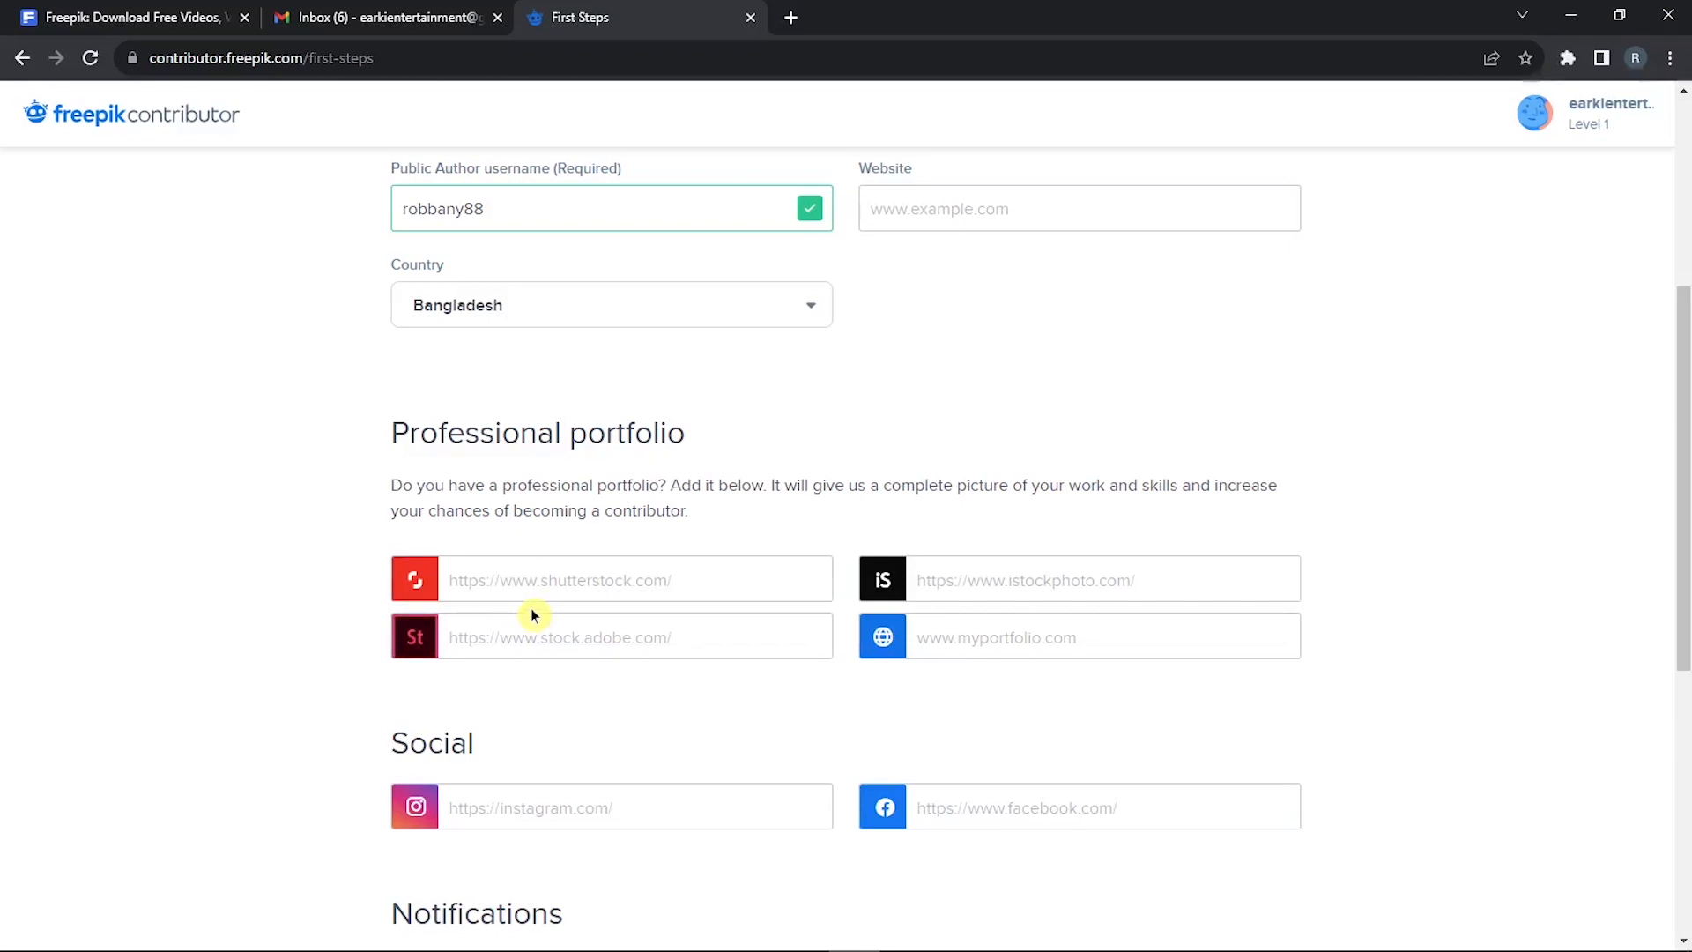
scroll(542, 643, "down", 1)
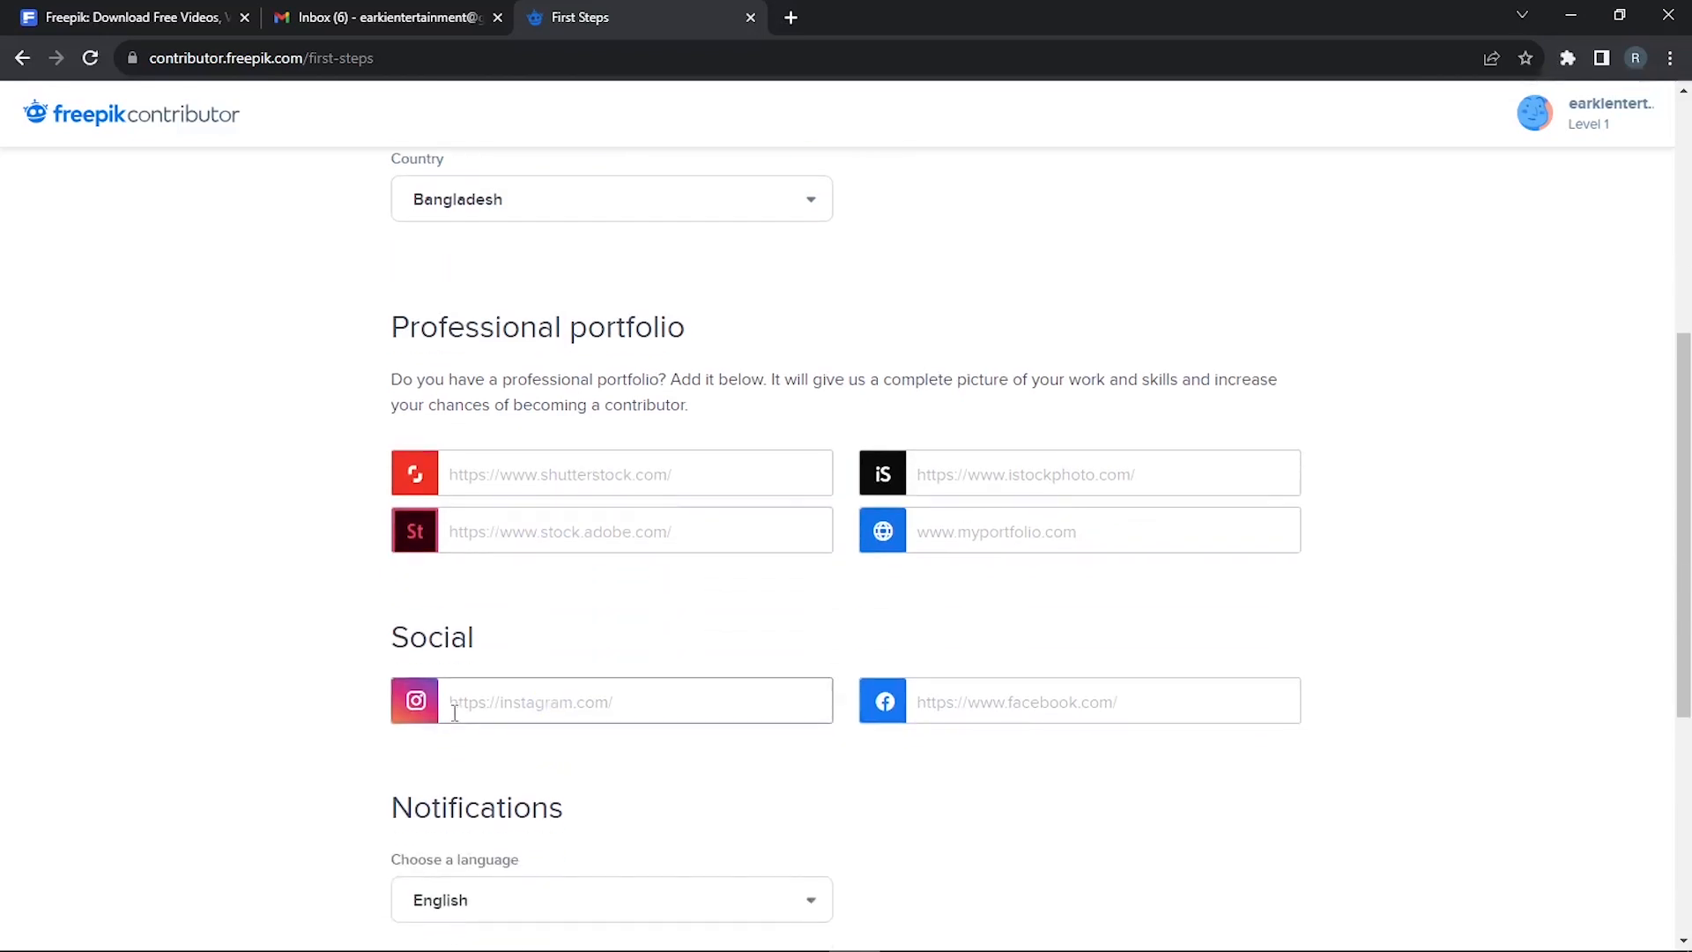
scroll(707, 568, "up", 1)
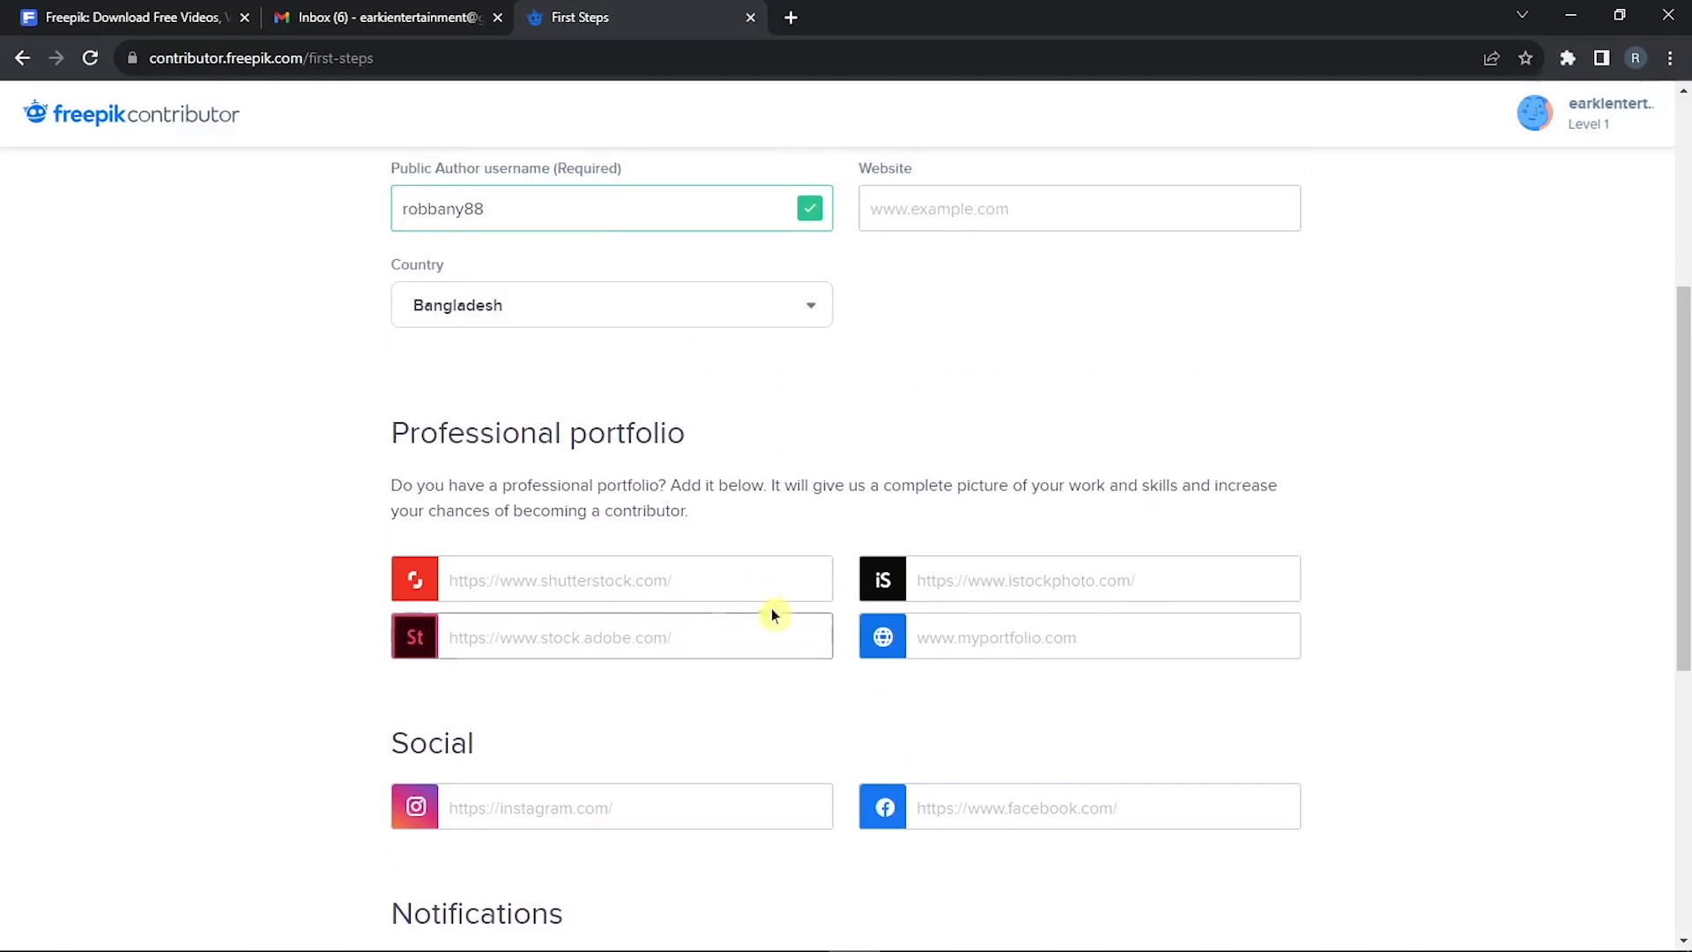
scroll(804, 594, "up", 2)
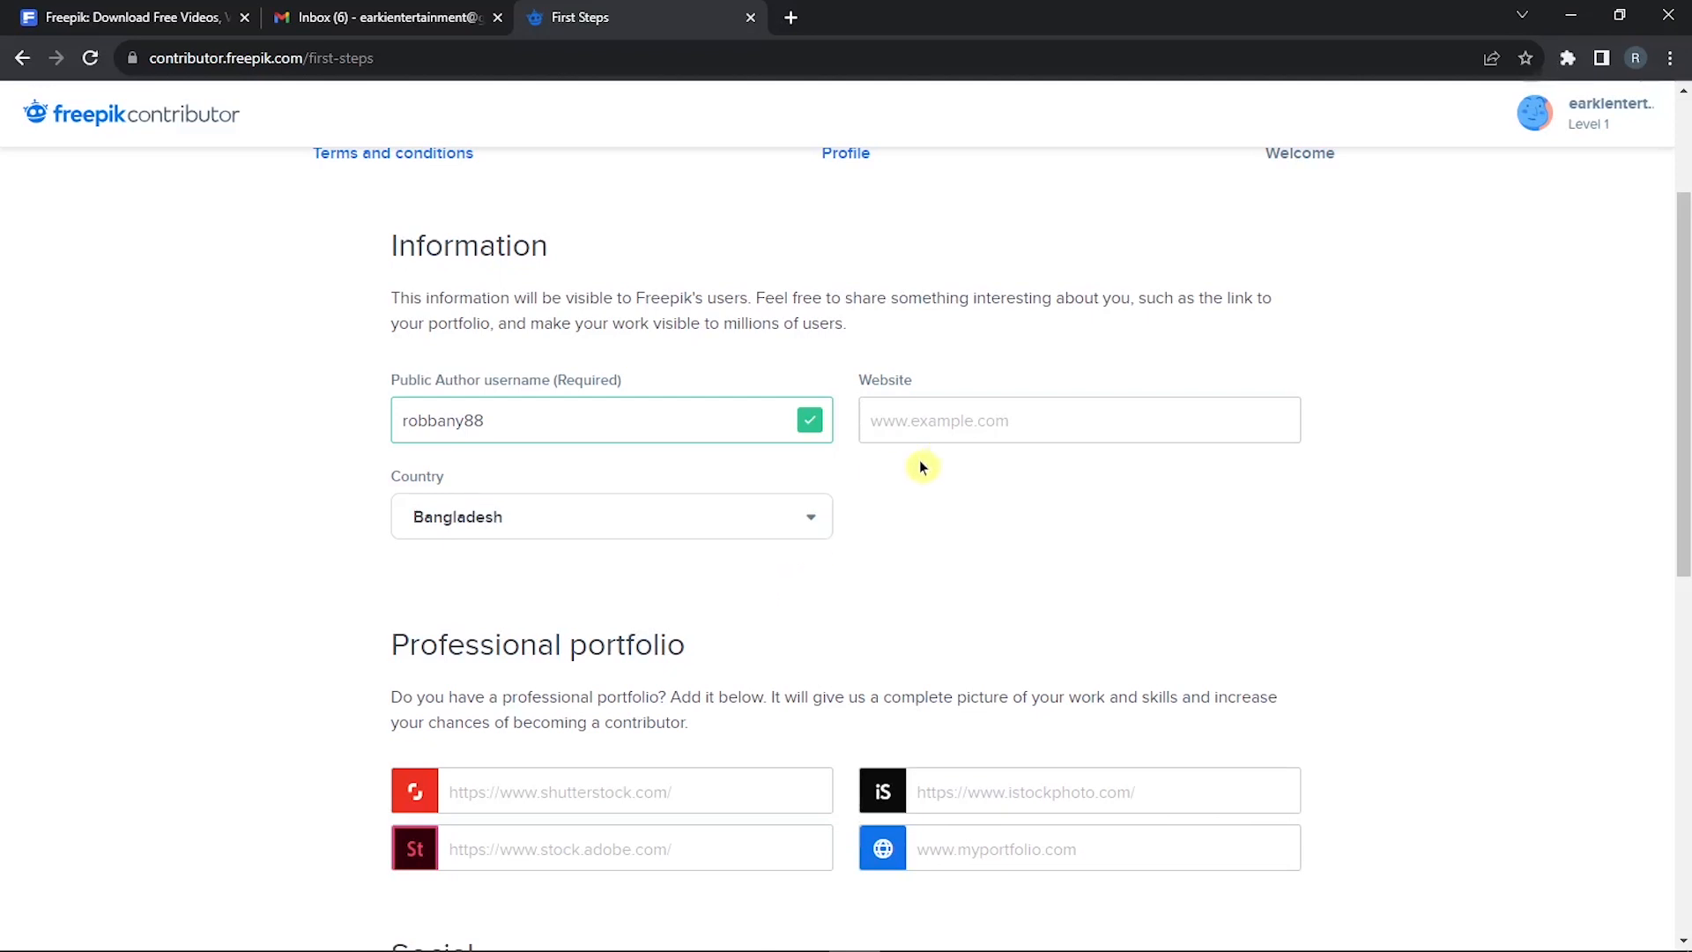
scroll(913, 467, "up", 2)
scroll(907, 480, "down", 10)
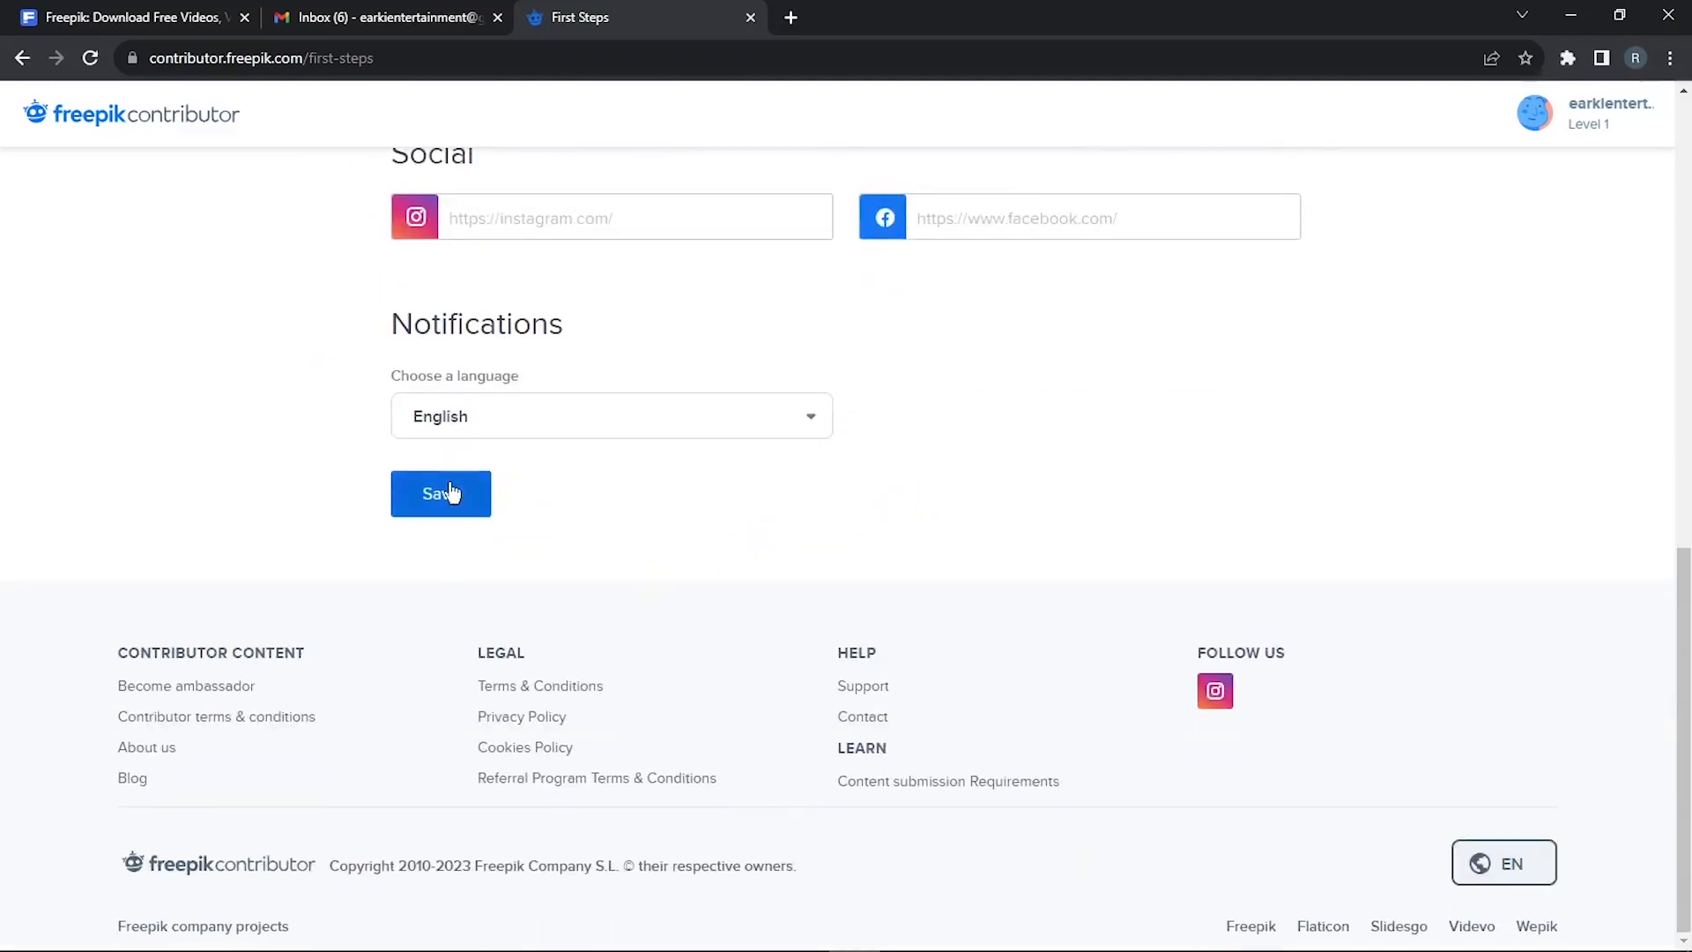
left_click(432, 493)
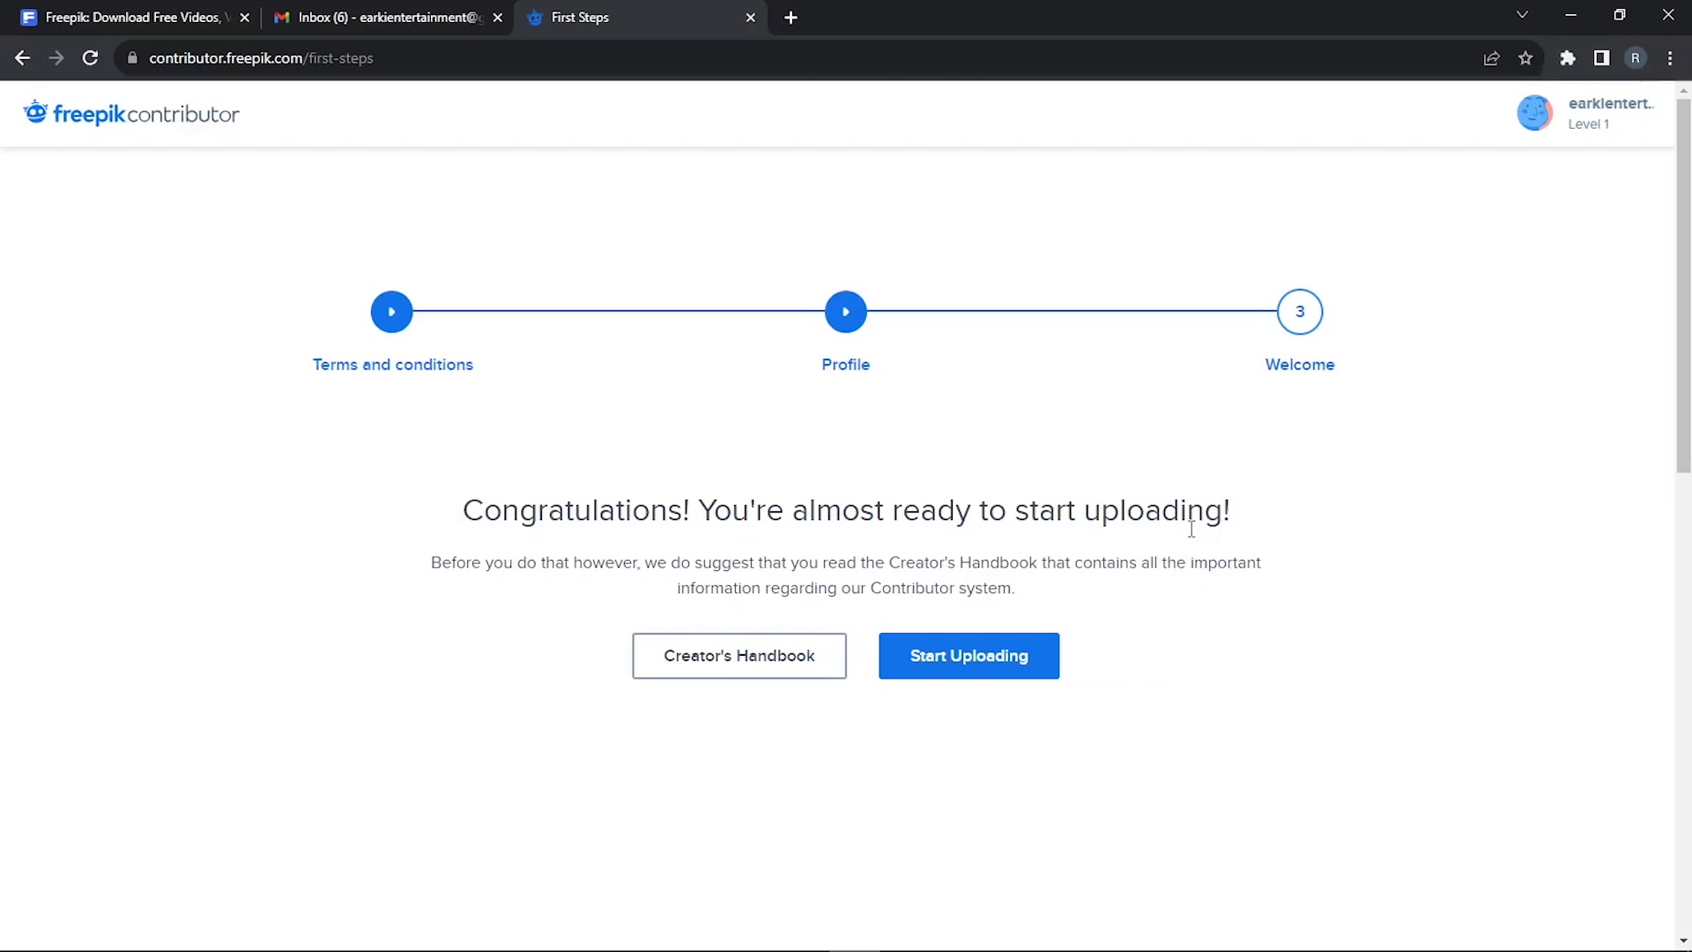
- Click Start Uploading on the Welcome step to reach the Contributor Panel
left_click(969, 666)
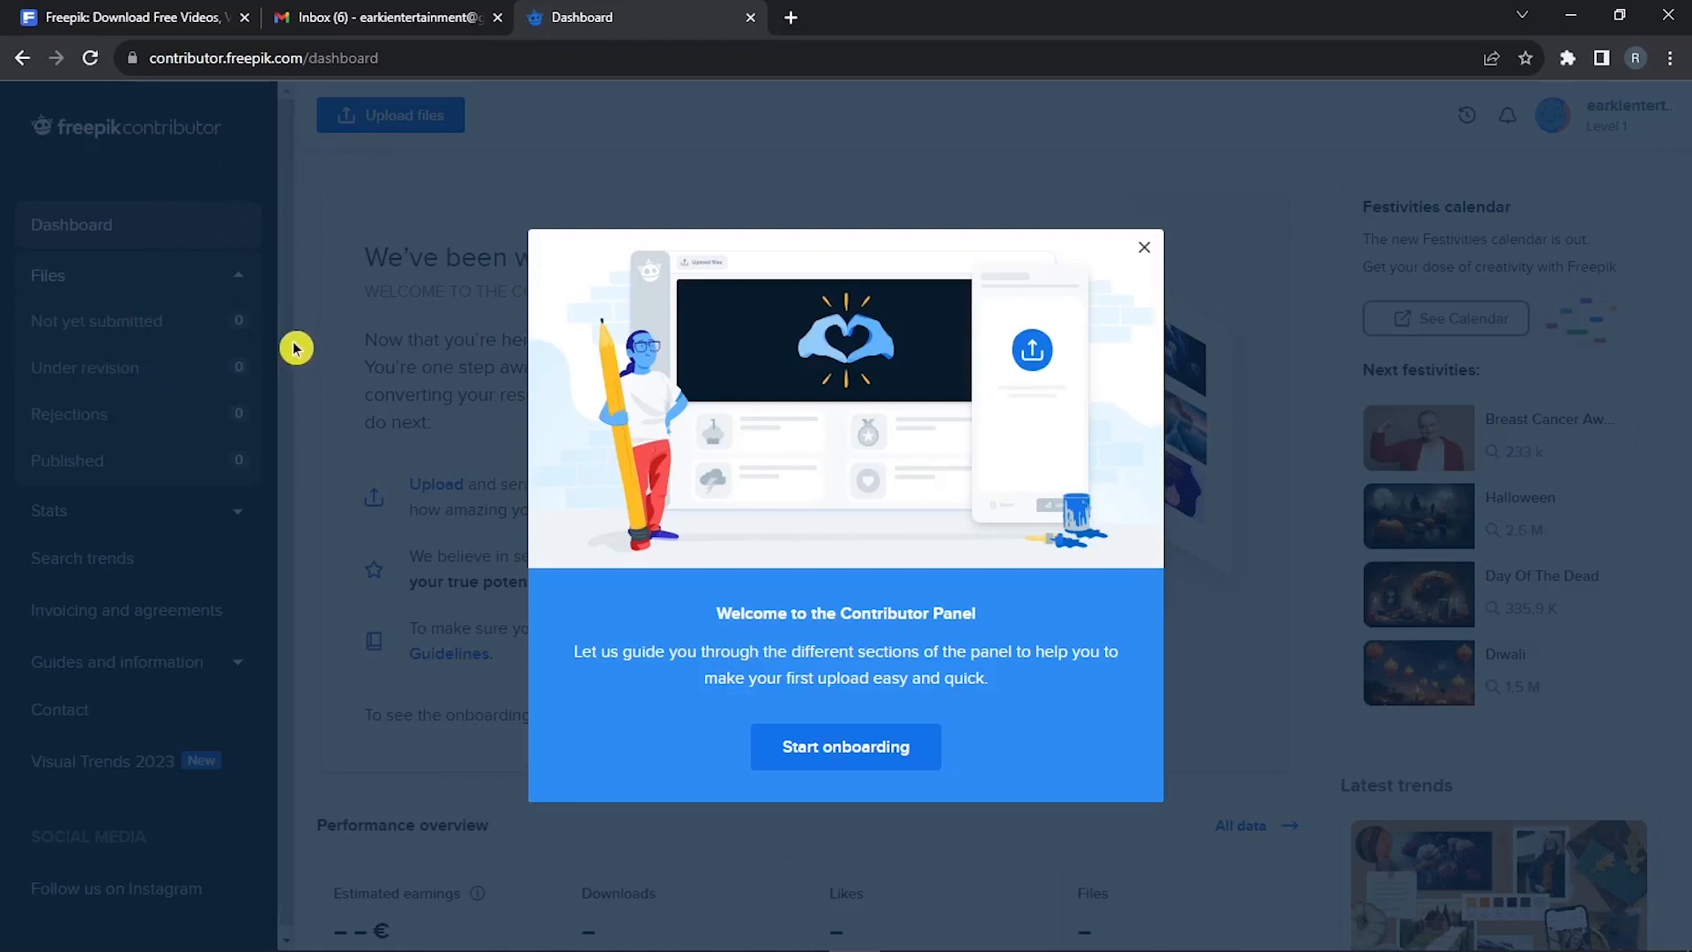
- Close the Welcome to the Contributor Panel popup and look over the empty dashboard
left_click(1144, 251)
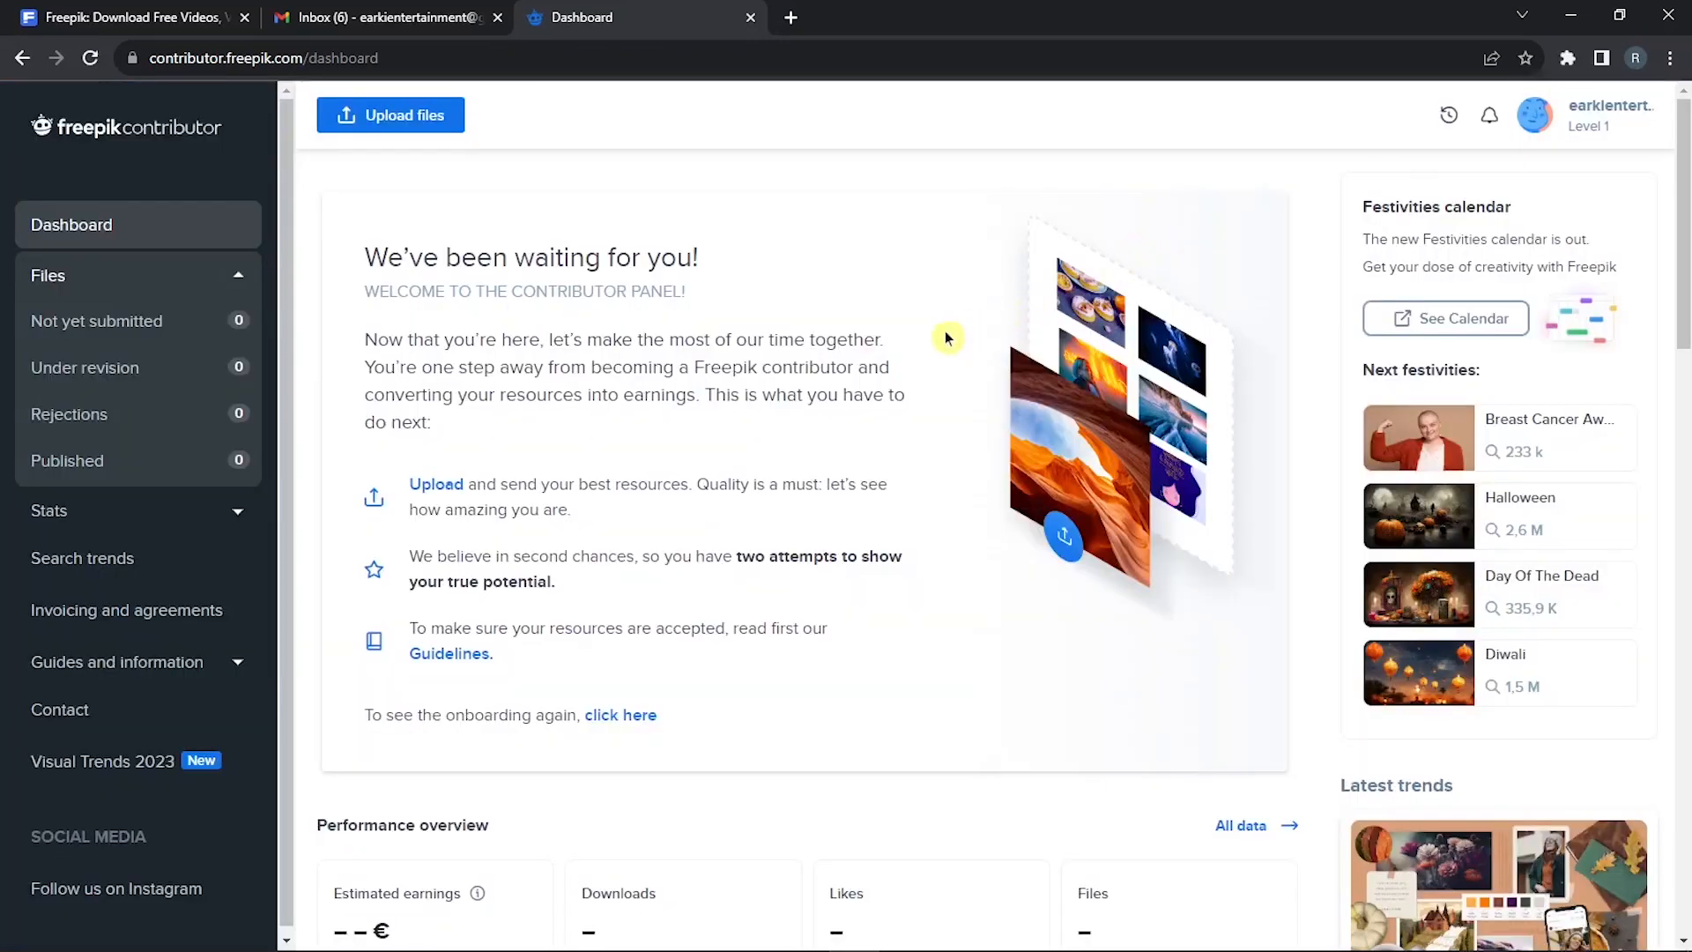
scroll(766, 517, "down", 6)
scroll(751, 520, "up", 2)
scroll(751, 519, "up", 4)
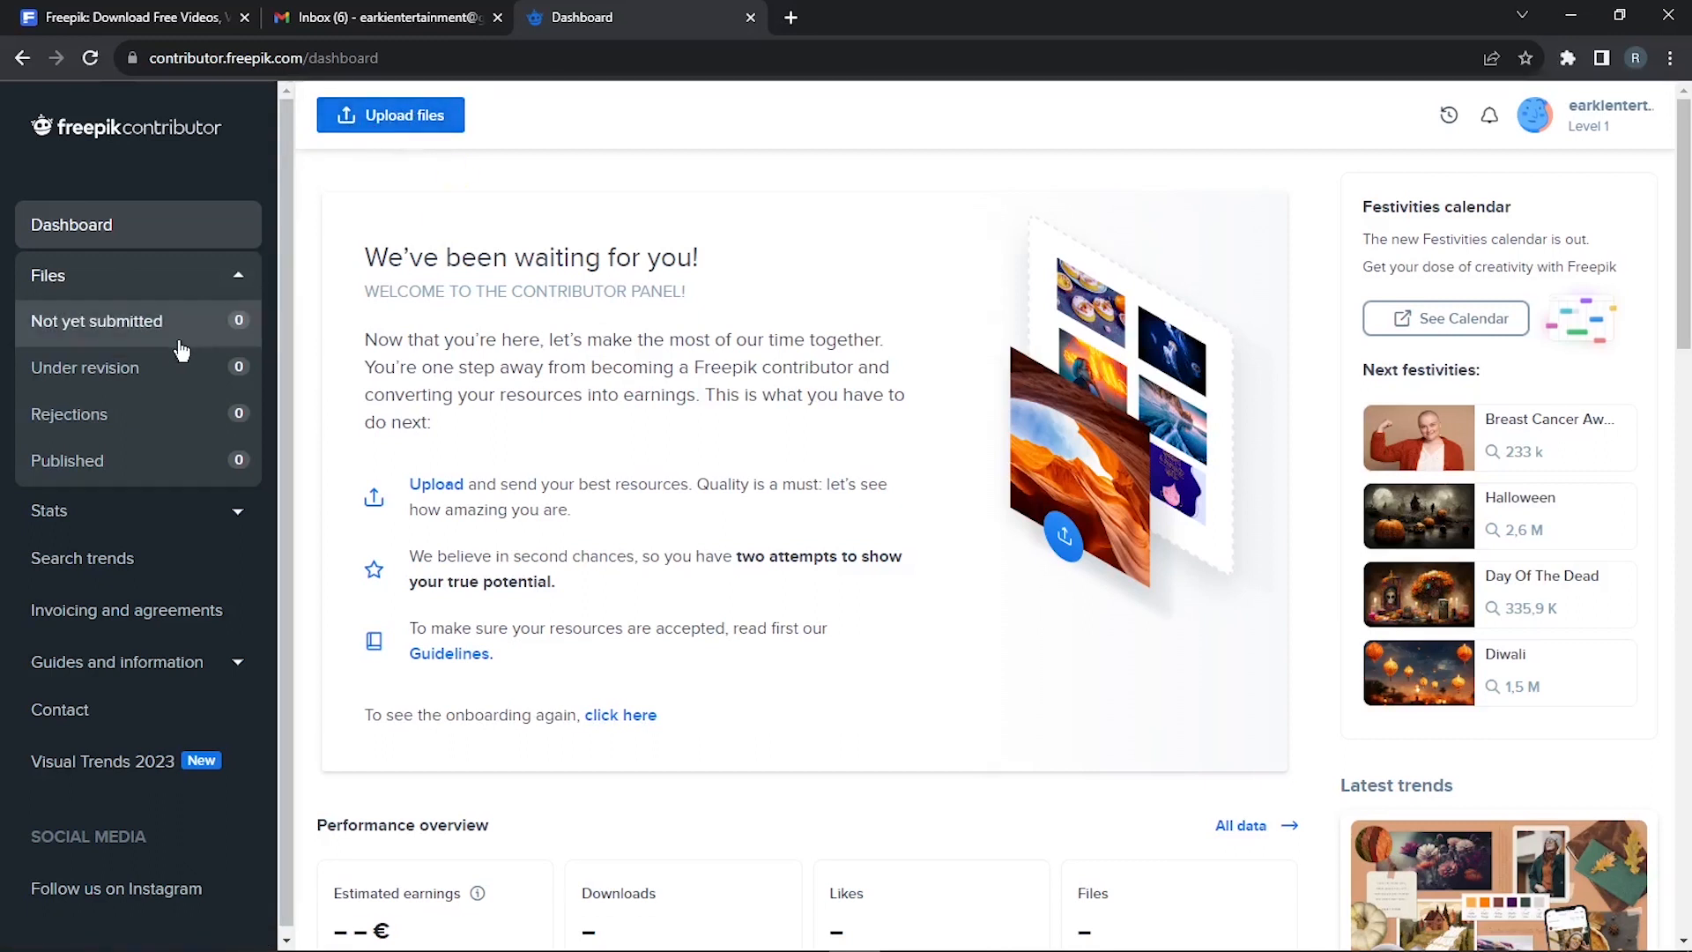
- Go to the Not yet submitted page under Files in the sidebar
left_click(147, 330)
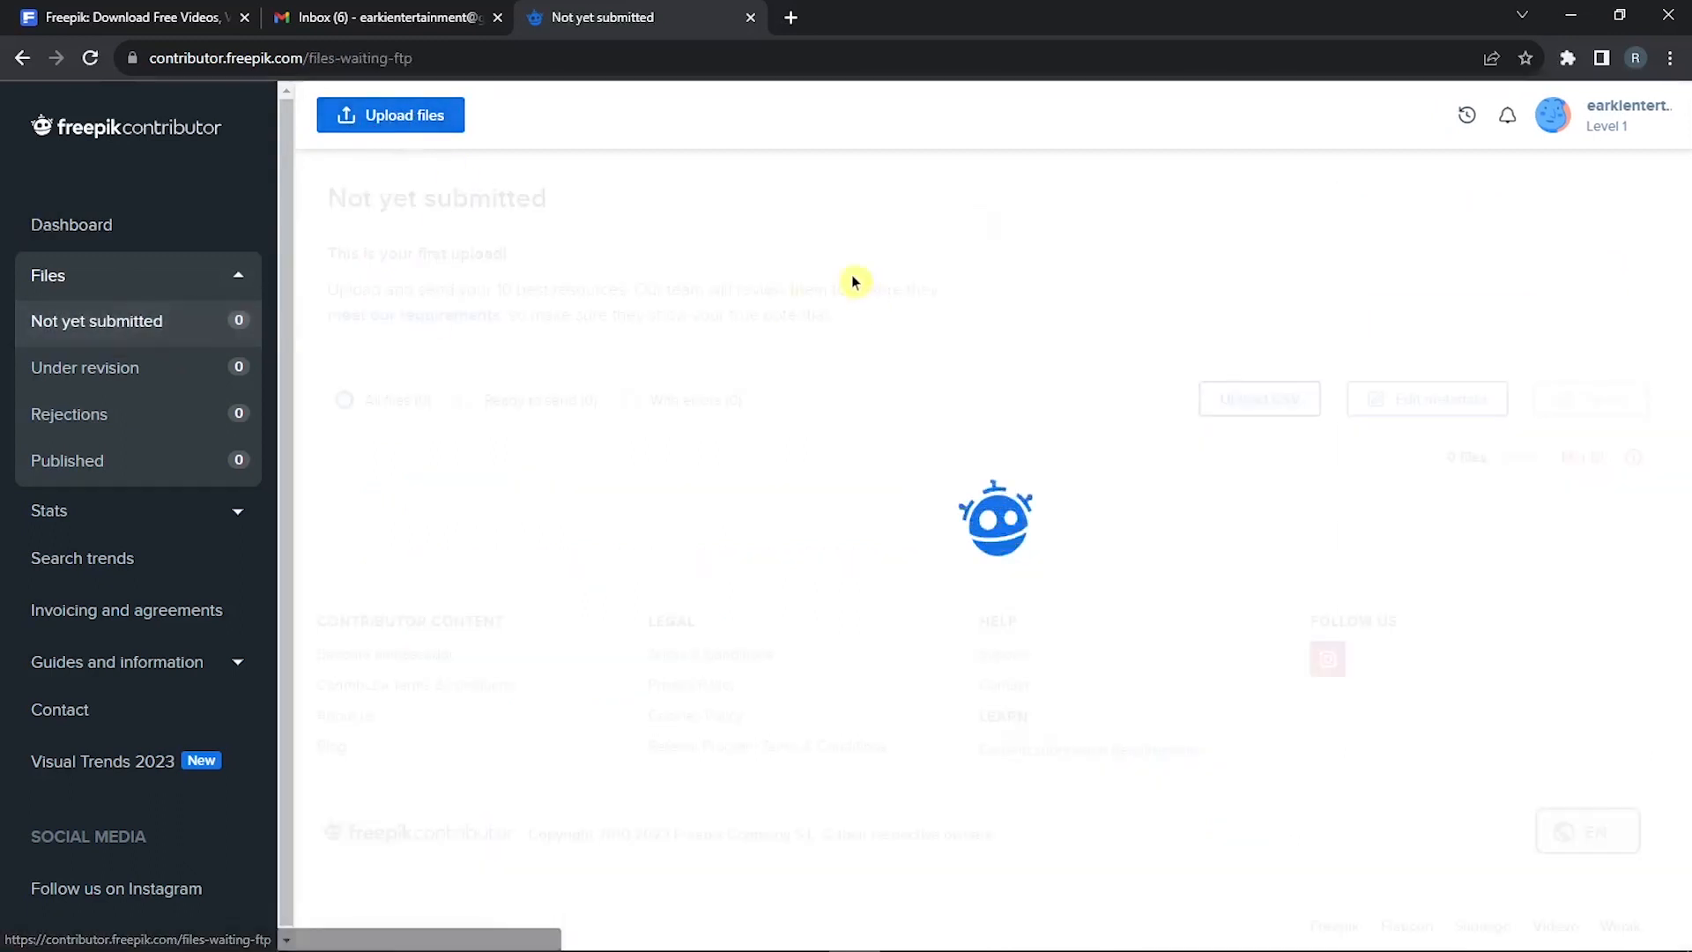